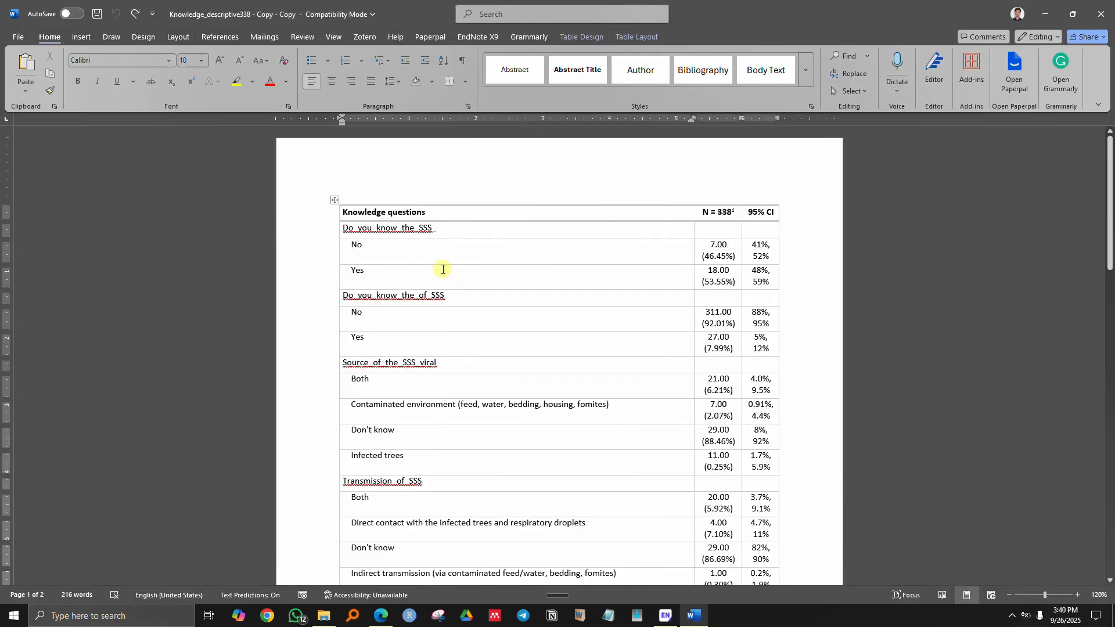
- Set the entire knowledge questions table to Times New Roman at a larger font size
{"action": "left_click", "coordinate": [334, 201]}
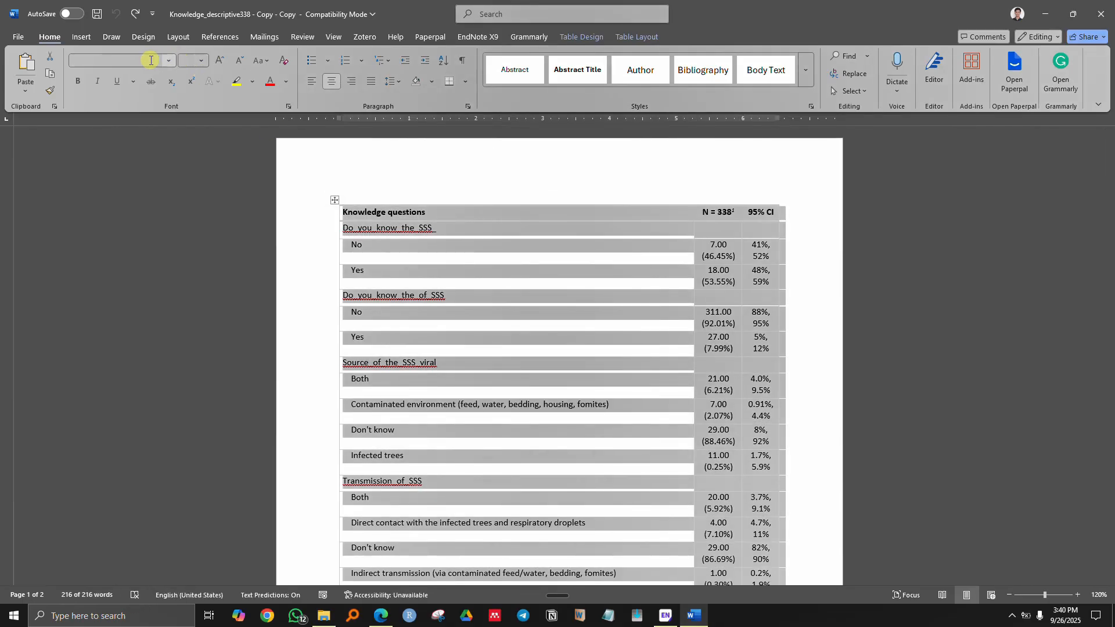
{"action": "left_click", "coordinate": [130, 60]}
{"action": "type", "text": "Times New Roman"}
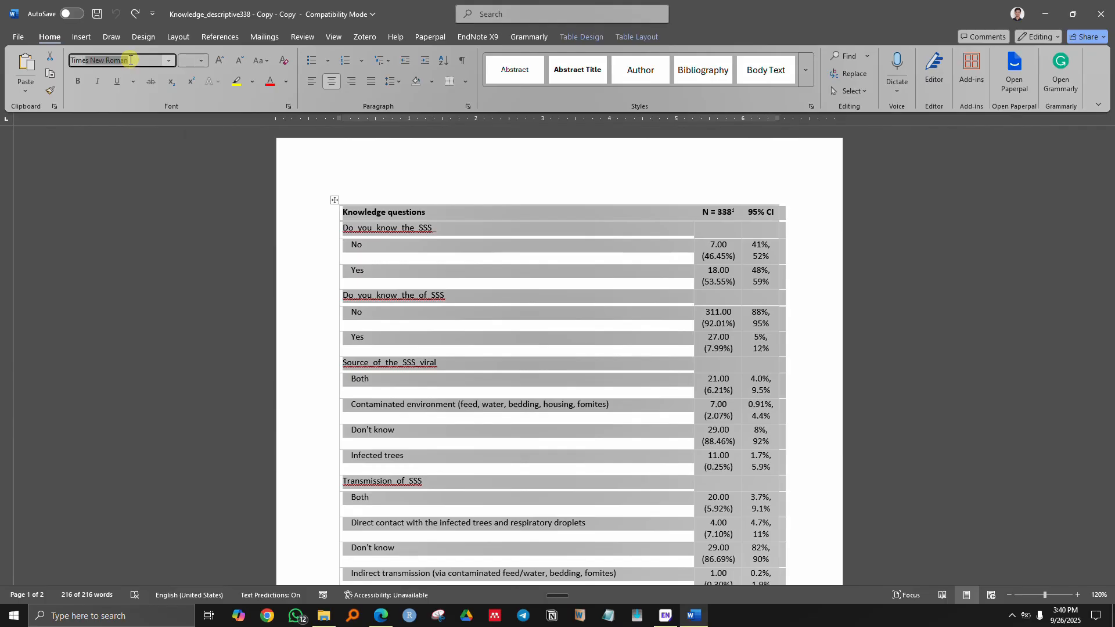
{"action": "key", "text": "Return"}
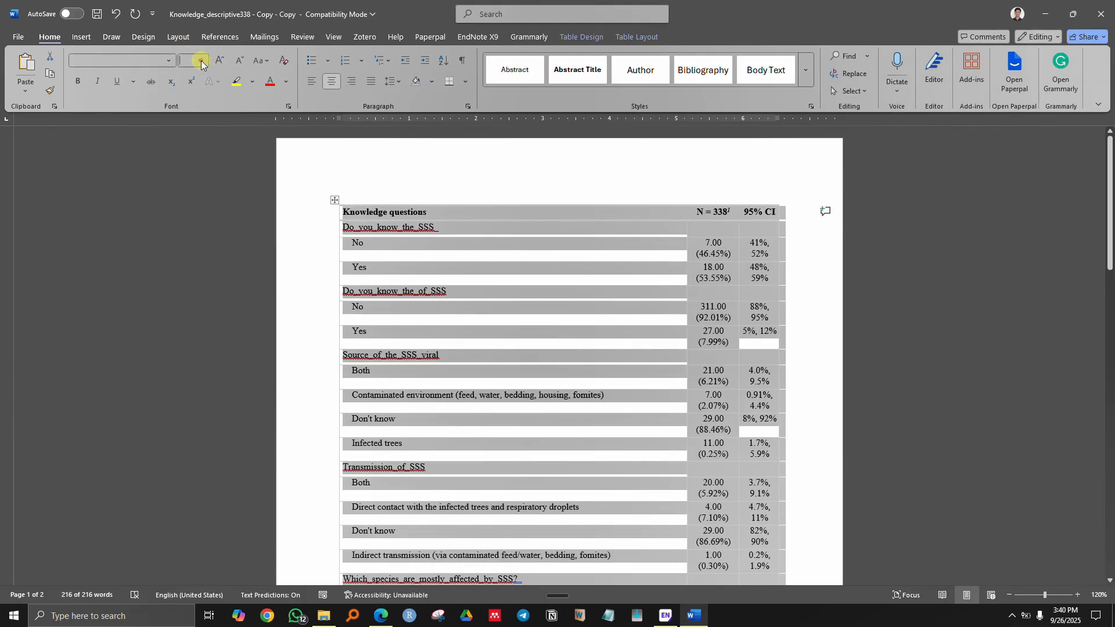
{"action": "left_click", "coordinate": [201, 61]}
{"action": "left_click", "coordinate": [191, 130]}
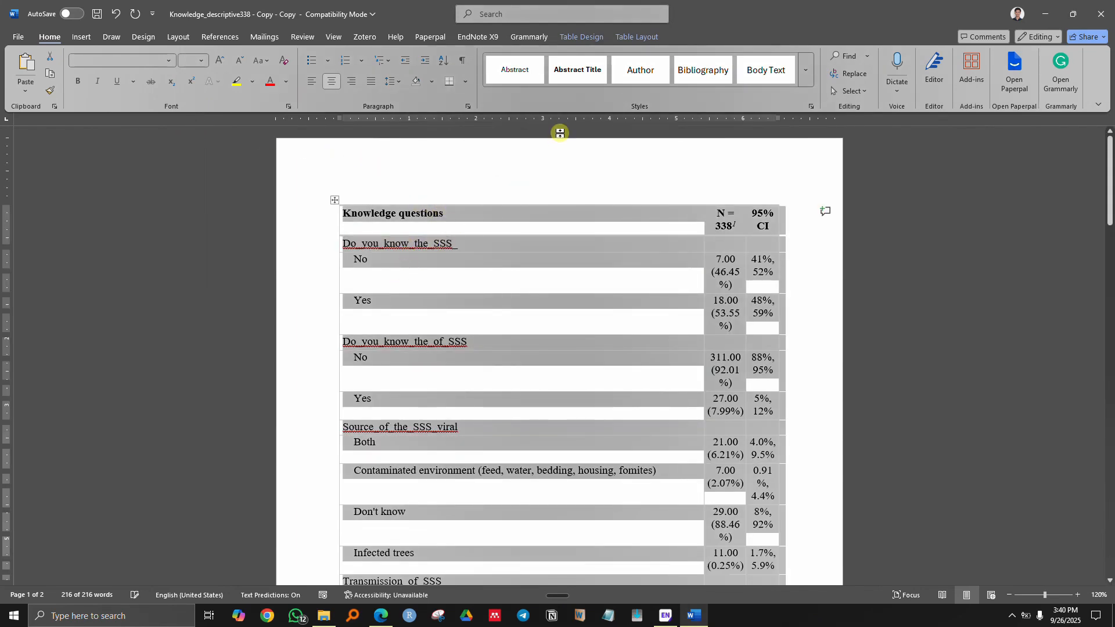
- Apply All Borders to the table so every cell is outlined
{"action": "left_click", "coordinate": [582, 36]}
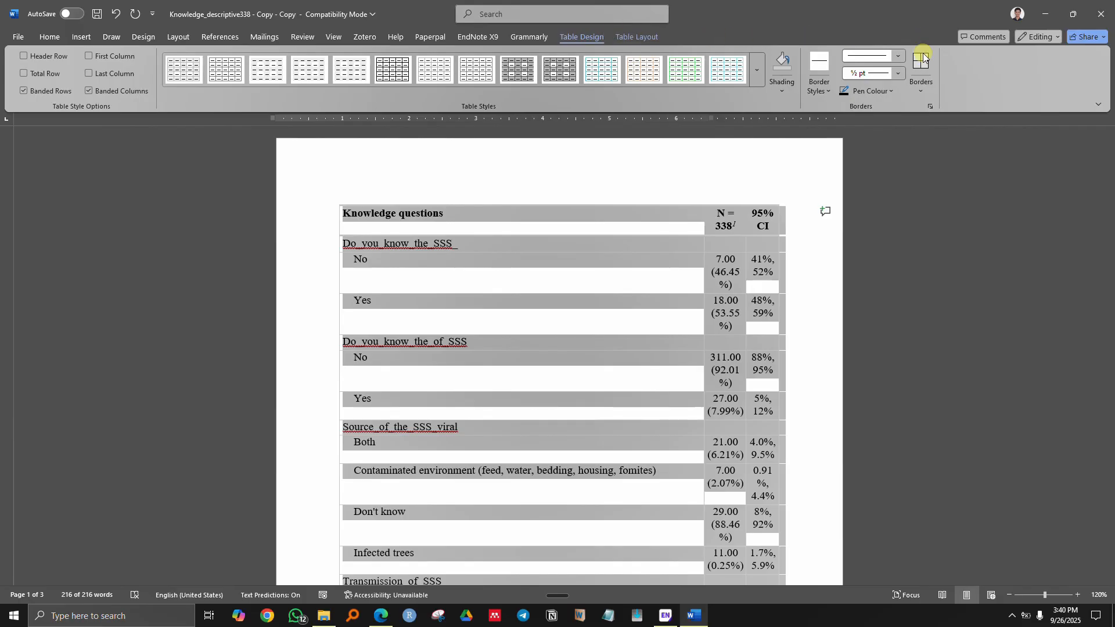
{"action": "left_click", "coordinate": [921, 93]}
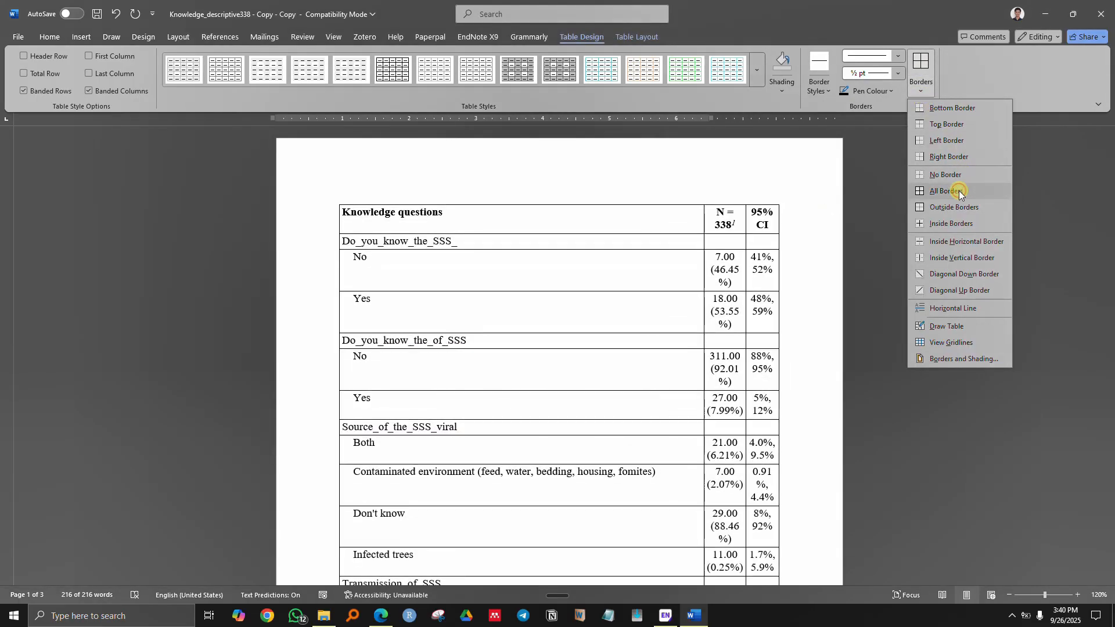
{"action": "left_click", "coordinate": [960, 191]}
{"action": "left_click", "coordinate": [526, 268]}
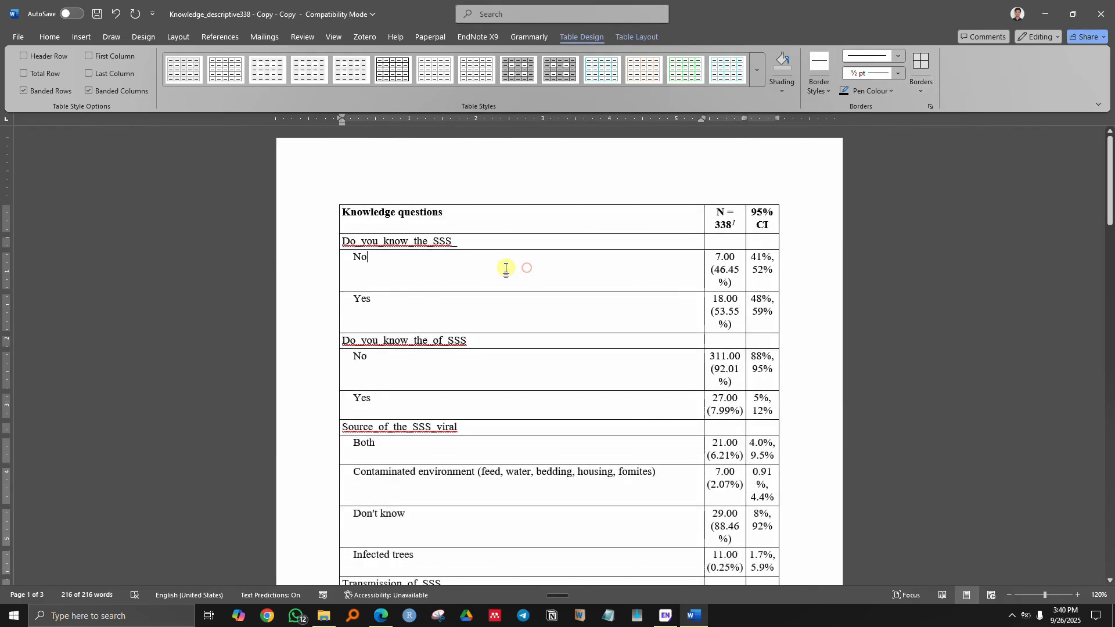
- Review the question labels down to the species question, then select the whole document
{"action": "triple_click", "coordinate": [362, 241]}
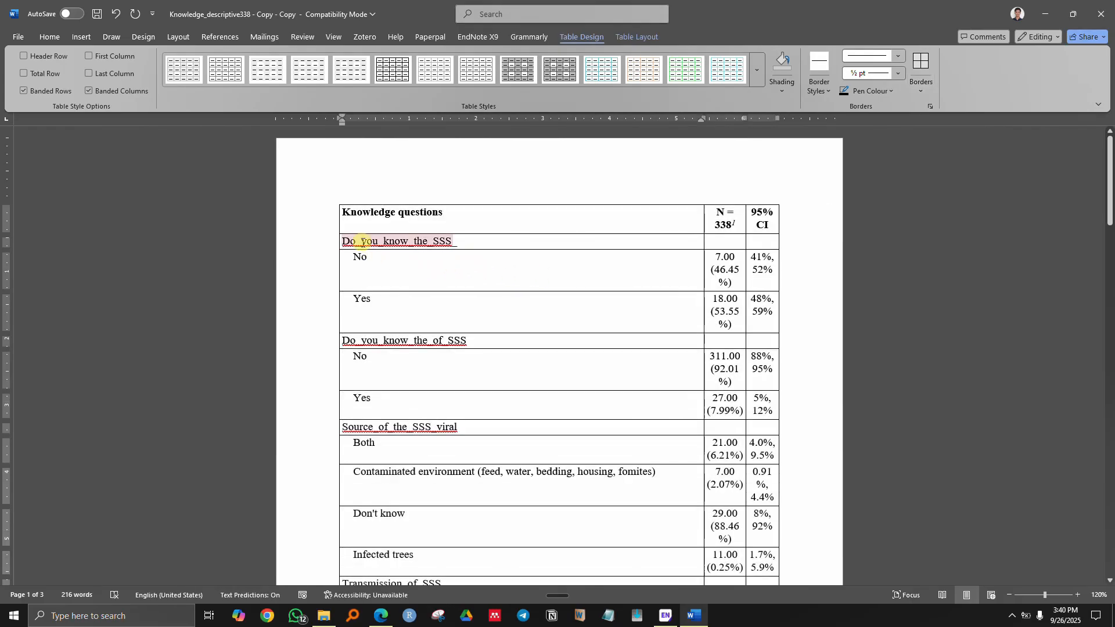
{"action": "left_click", "coordinate": [408, 343]}
{"action": "scroll", "coordinate": [430, 359], "scroll_direction": "down", "scroll_amount": 3}
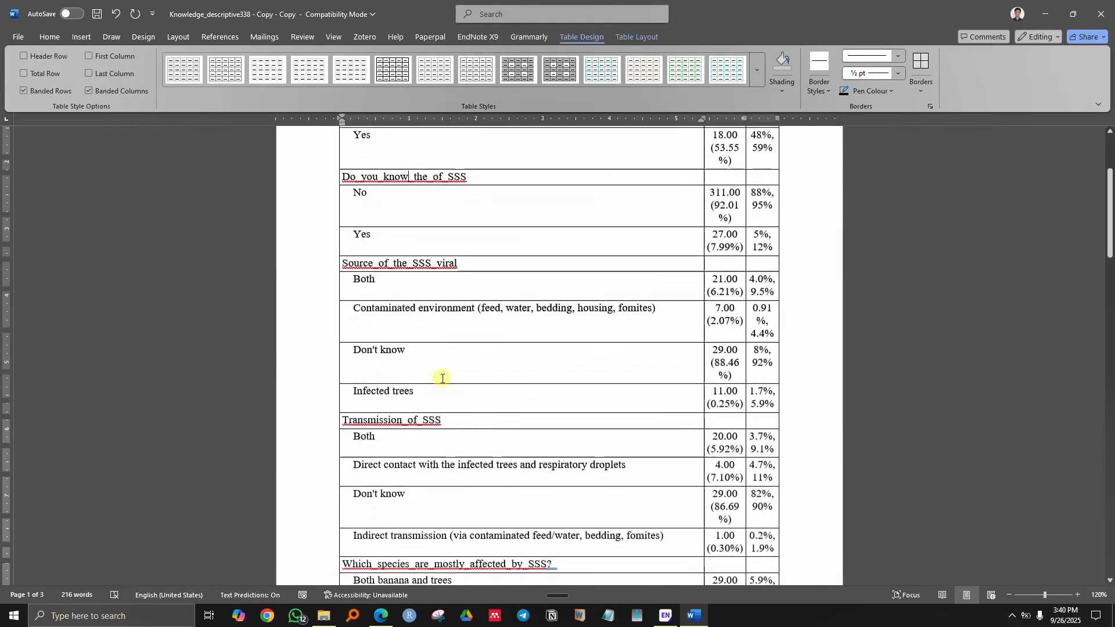
{"action": "scroll", "coordinate": [442, 379], "scroll_direction": "down", "scroll_amount": 4}
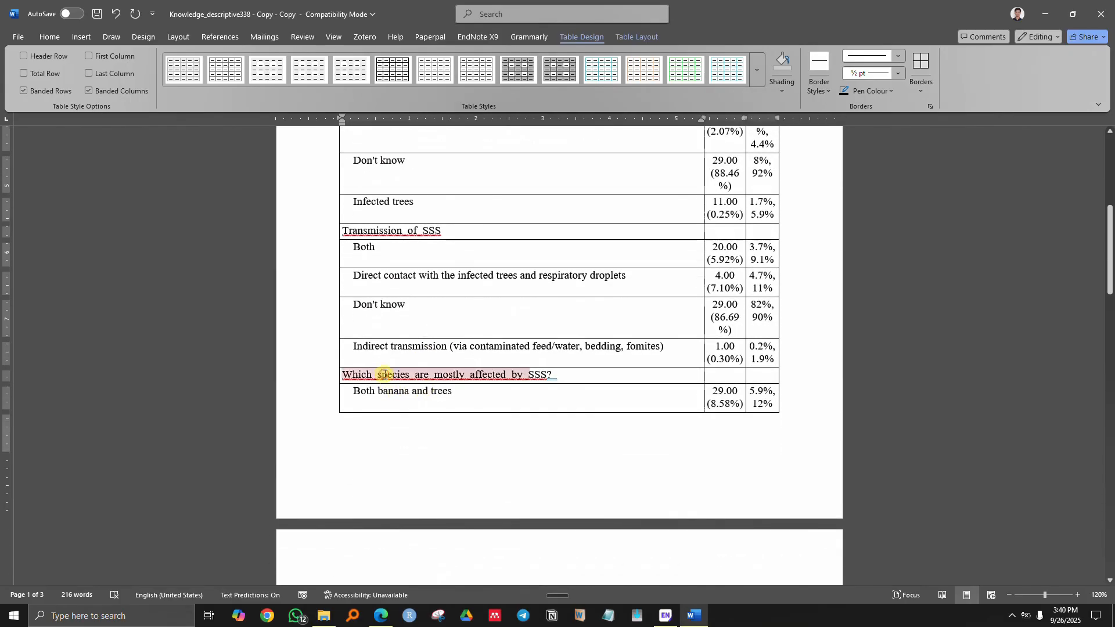
{"action": "left_click", "coordinate": [376, 376]}
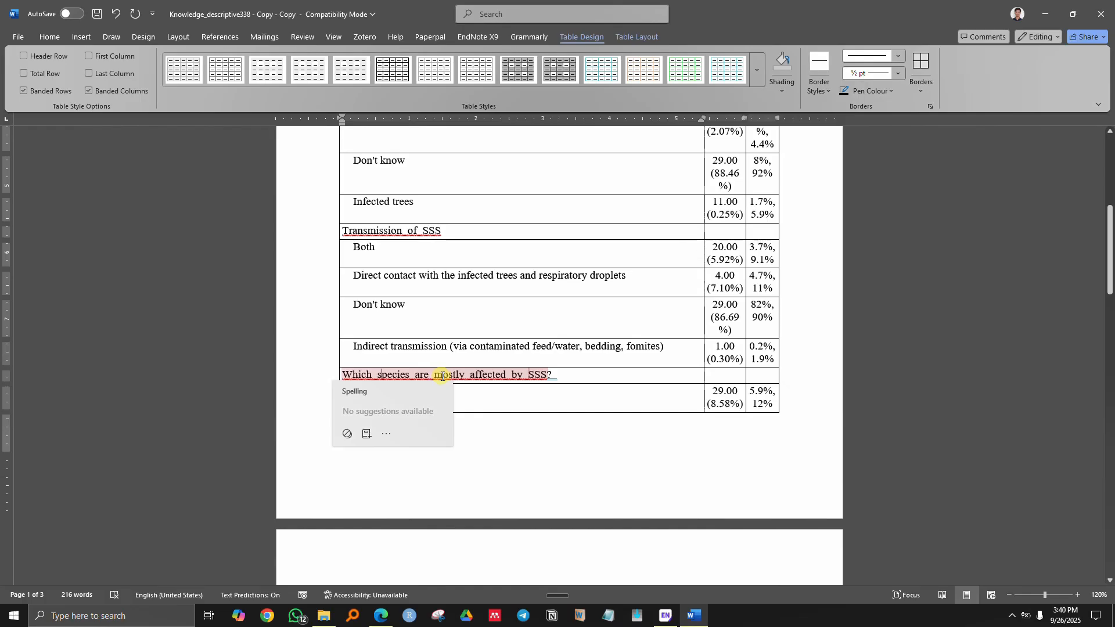
{"action": "scroll", "coordinate": [459, 334], "scroll_direction": "up", "scroll_amount": 7}
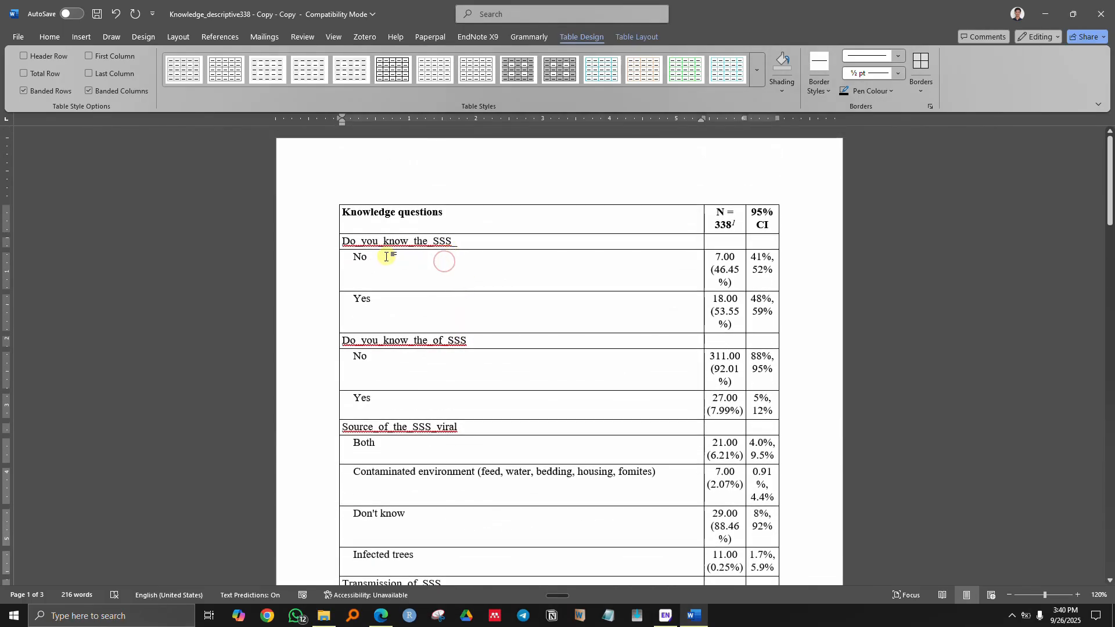
{"action": "key", "text": "ctrl+a"}
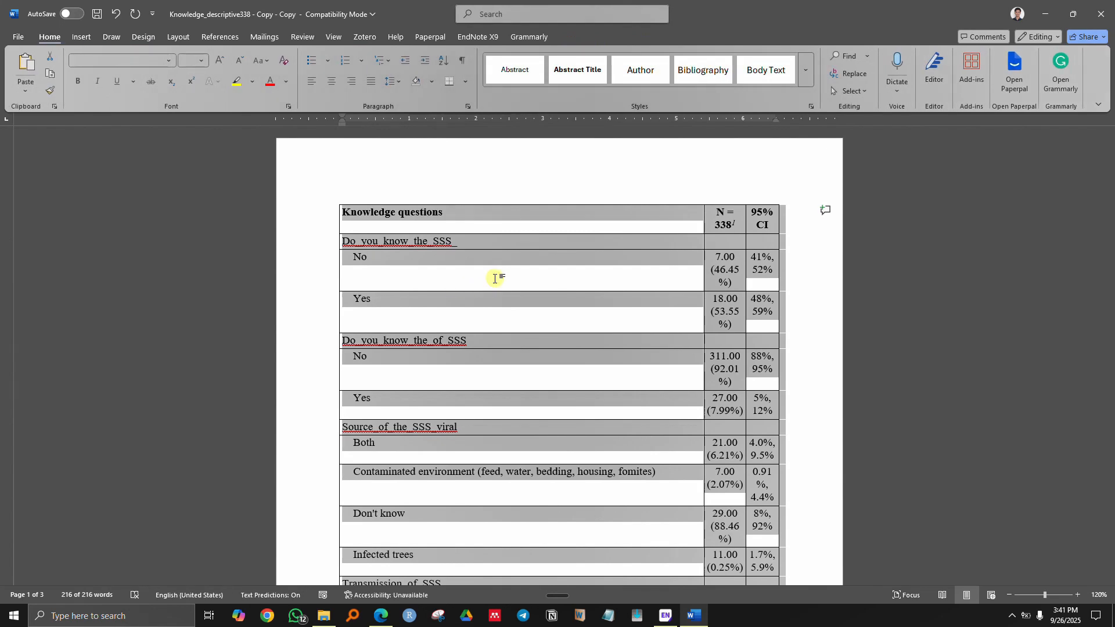
- Replace all underscores in the document with spaces (53 replacements)
{"action": "key", "text": "ctrl+h"}
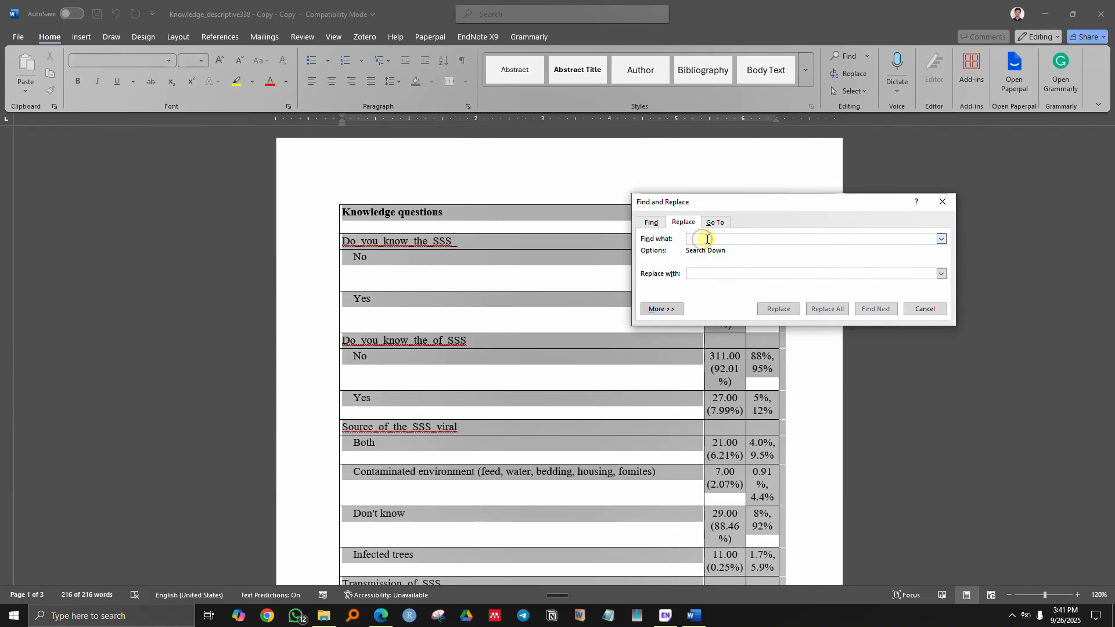
{"action": "type", "text": "_"}
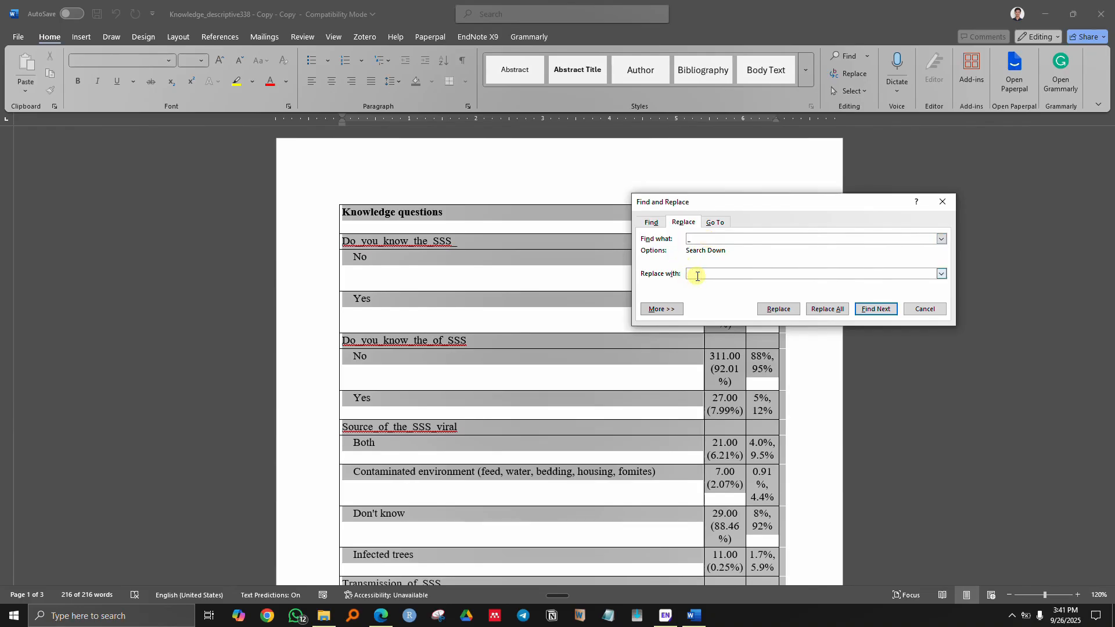
{"action": "left_click", "coordinate": [827, 311]}
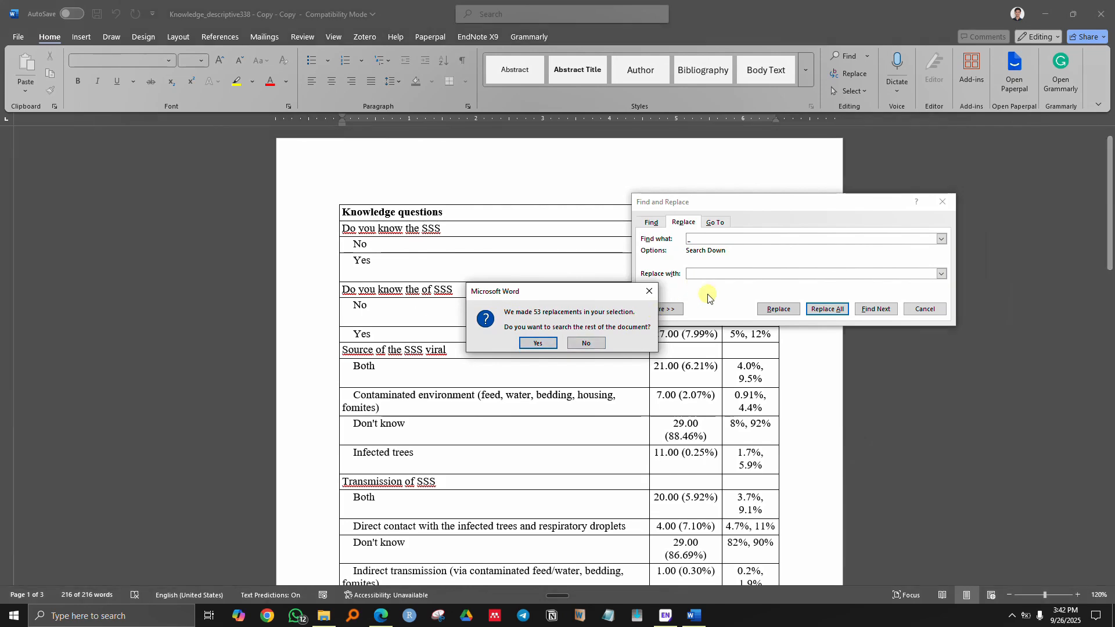
{"action": "left_click", "coordinate": [537, 343]}
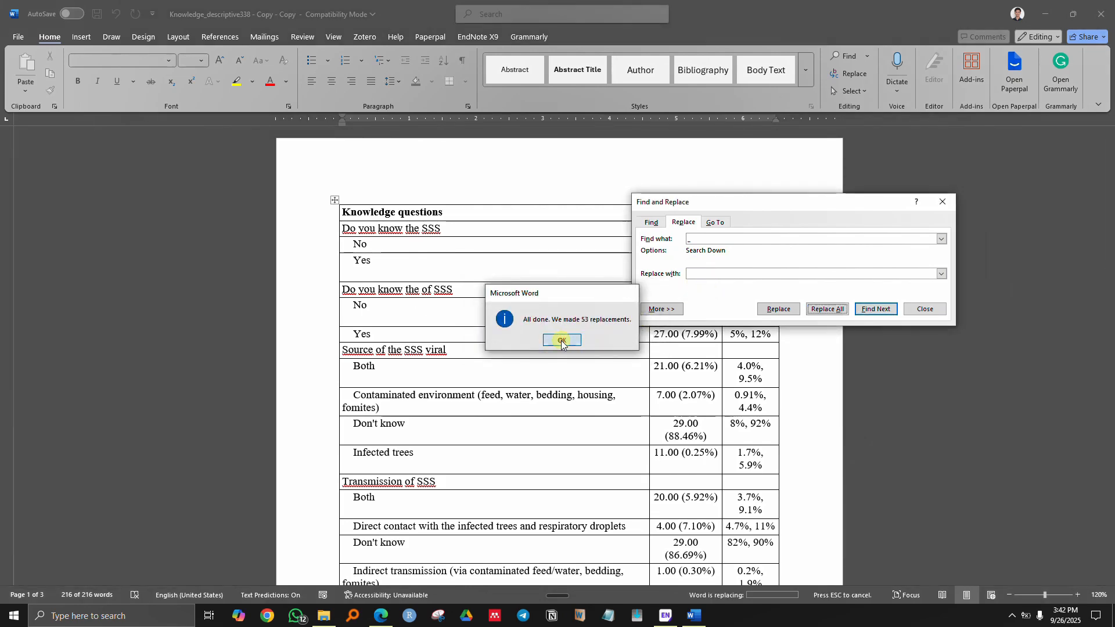
{"action": "left_click", "coordinate": [561, 340]}
{"action": "key", "text": "Escape"}
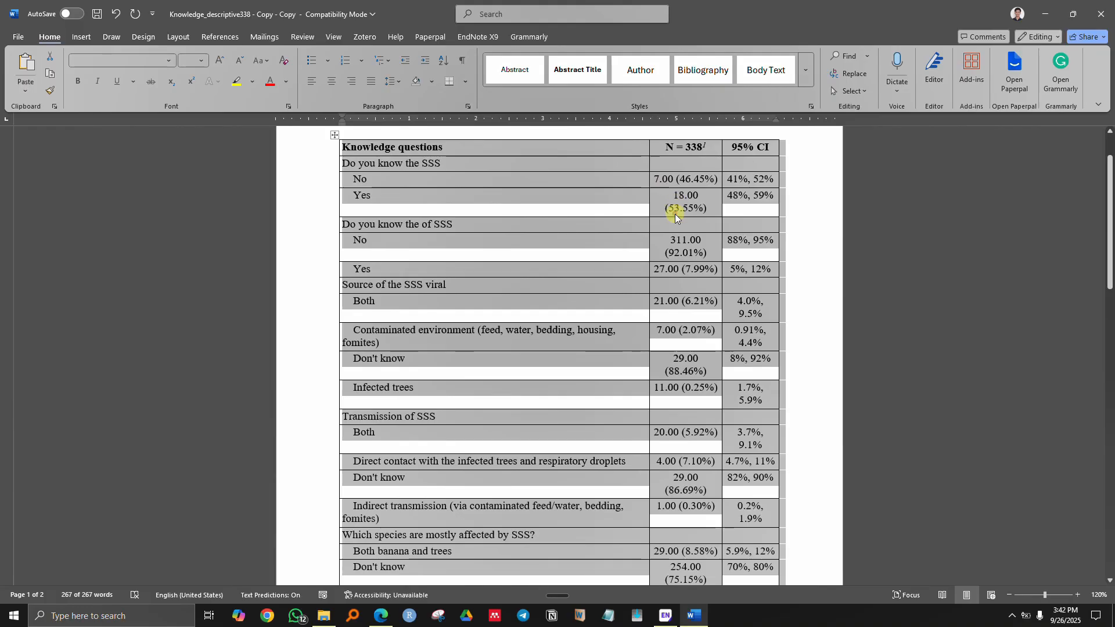
- Inspect the .00 decimals in counts like 7.00, then reopen Find and Replace
{"action": "left_click", "coordinate": [676, 208]}
{"action": "scroll", "coordinate": [671, 232], "scroll_direction": "up", "scroll_amount": 2}
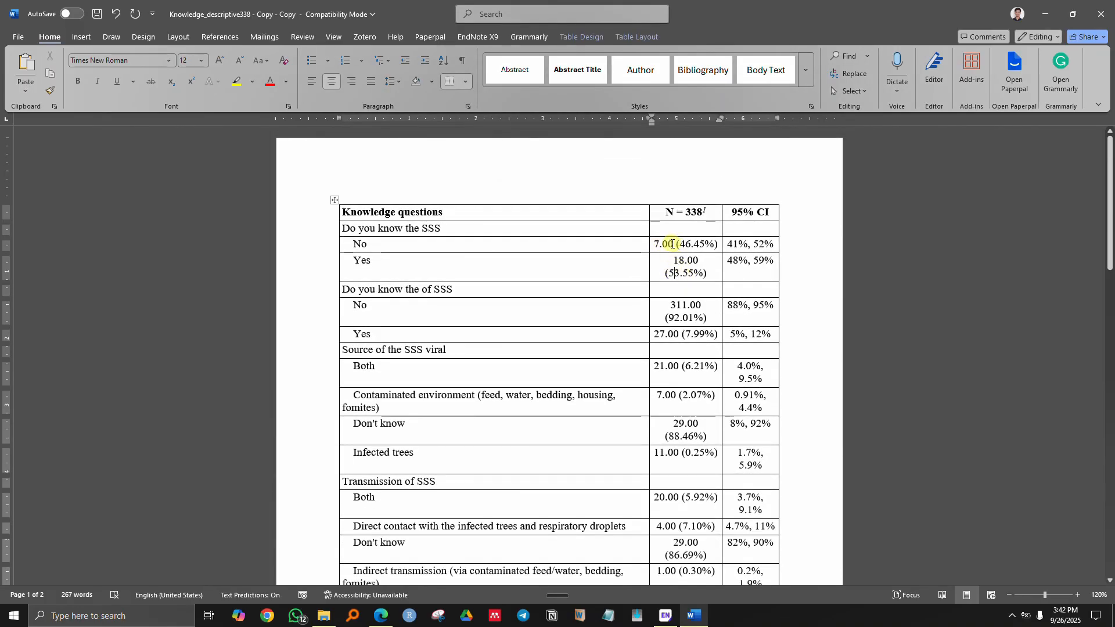
{"action": "left_click_drag", "start_coordinate": [662, 244], "coordinate": [663, 246]}
{"action": "left_click", "coordinate": [664, 246]}
{"action": "scroll", "coordinate": [699, 332], "scroll_direction": "down", "scroll_amount": 1}
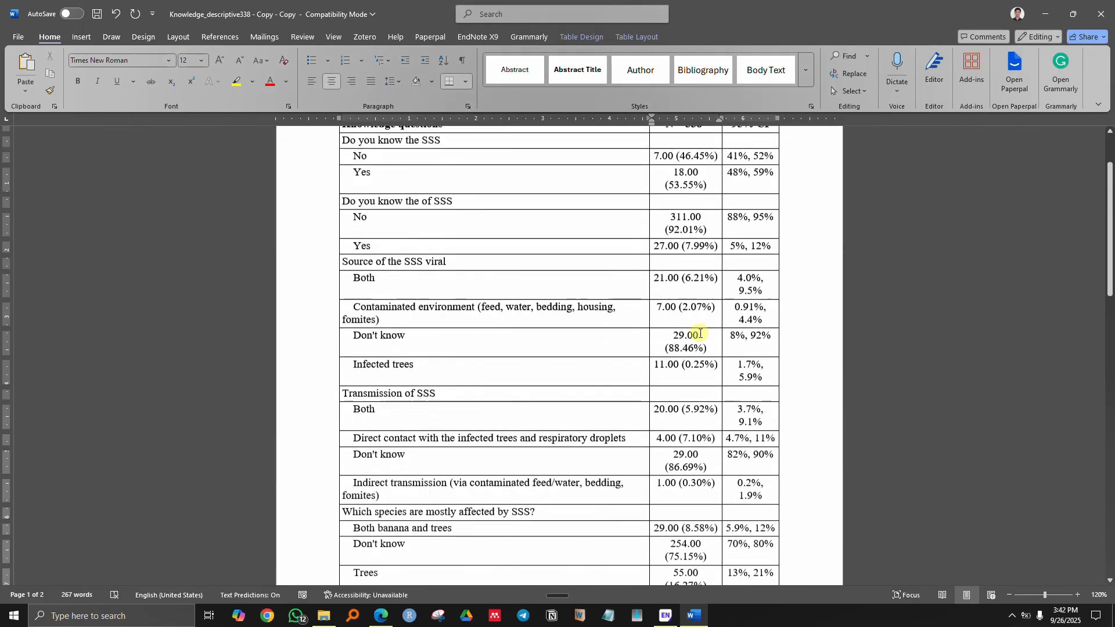
{"action": "scroll", "coordinate": [699, 383], "scroll_direction": "down", "scroll_amount": 1}
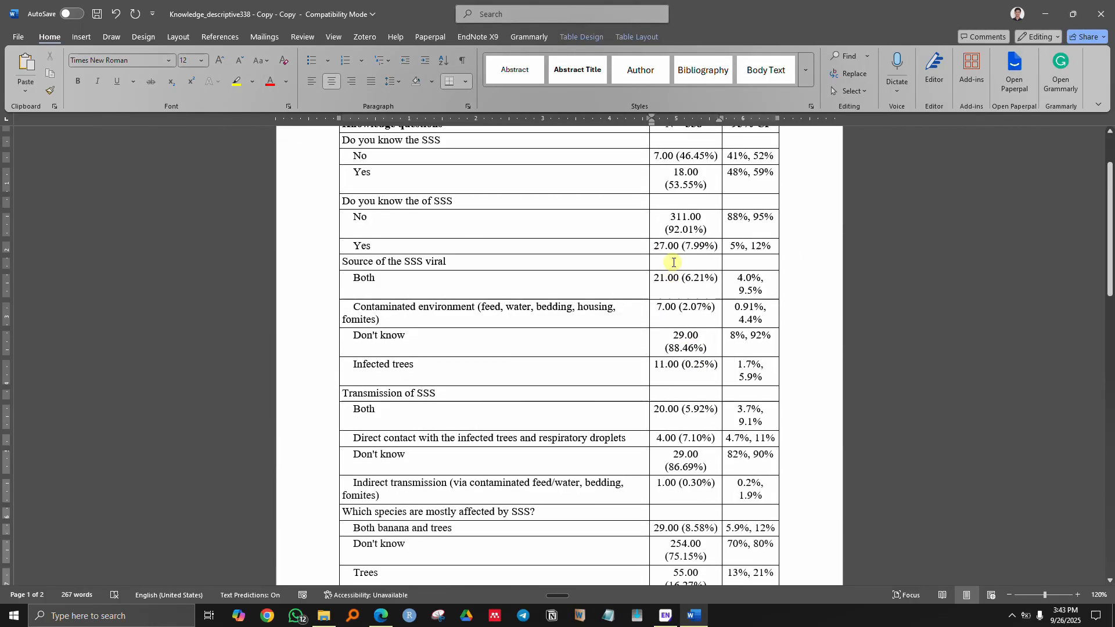
{"action": "scroll", "coordinate": [673, 249], "scroll_direction": "up", "scroll_amount": 3}
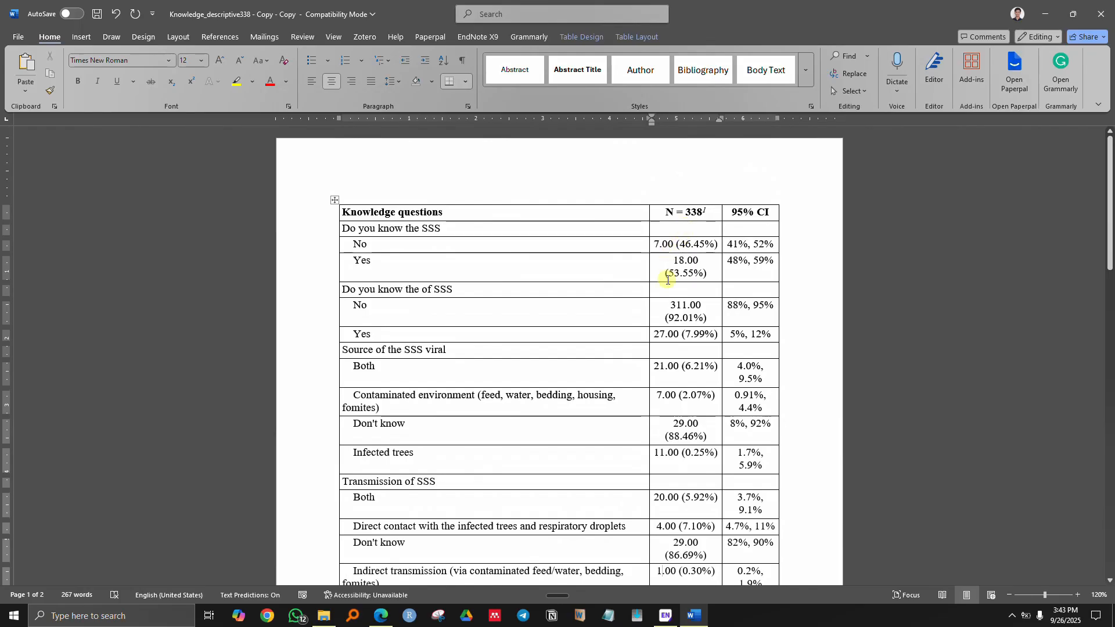
{"action": "left_click_drag", "start_coordinate": [674, 246], "coordinate": [665, 246]}
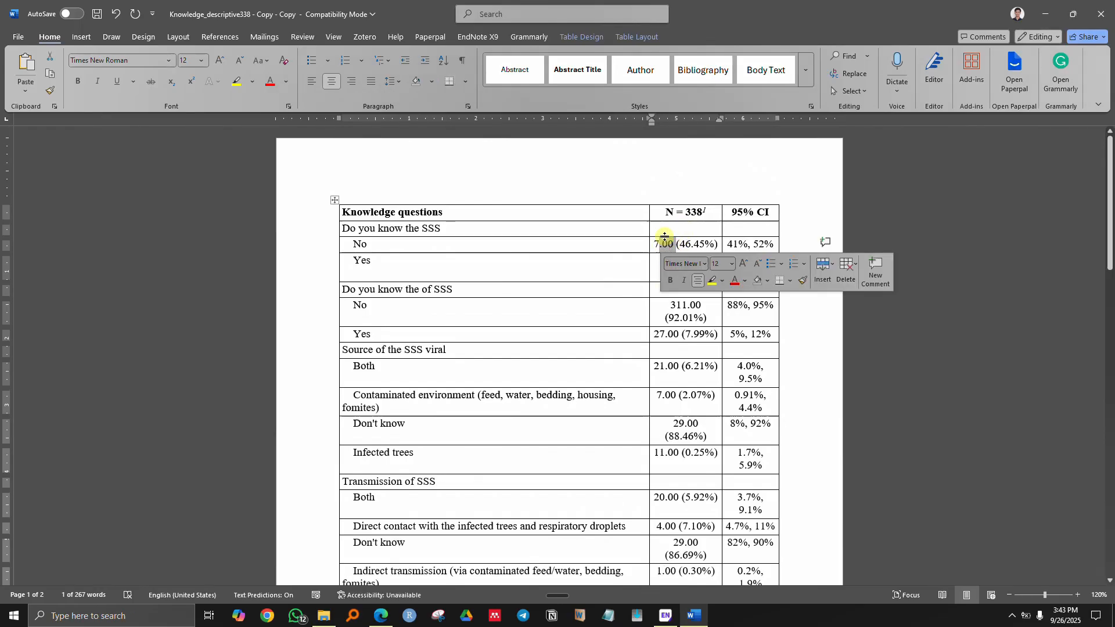
{"action": "left_click", "coordinate": [672, 293]}
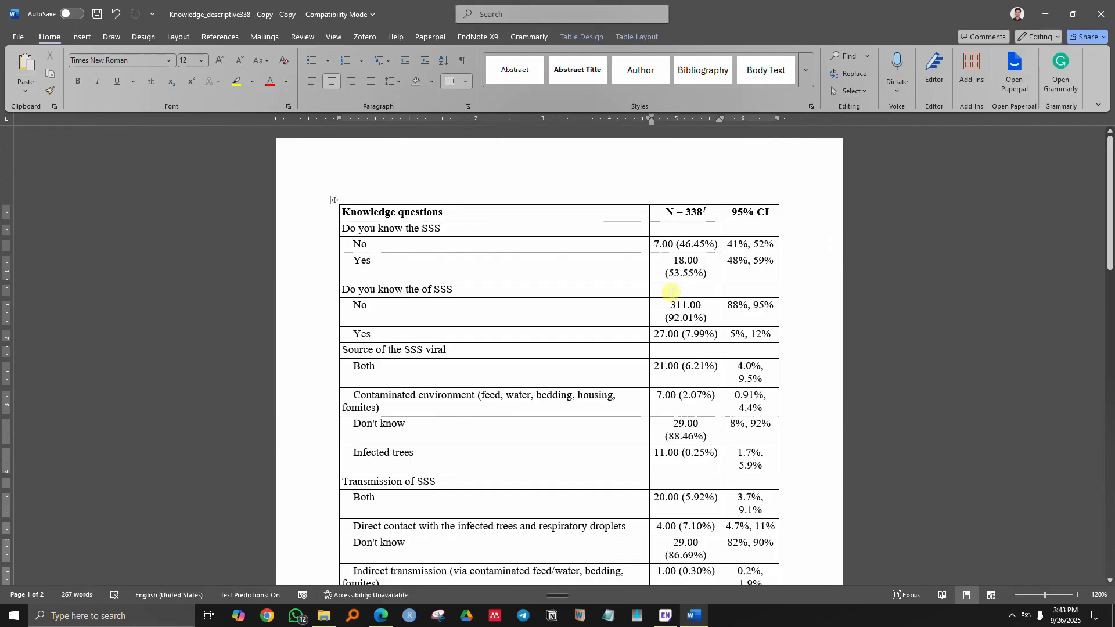
{"action": "key", "text": "ctrl+h"}
{"action": "left_click_drag", "start_coordinate": [437, 283], "coordinate": [692, 281]}
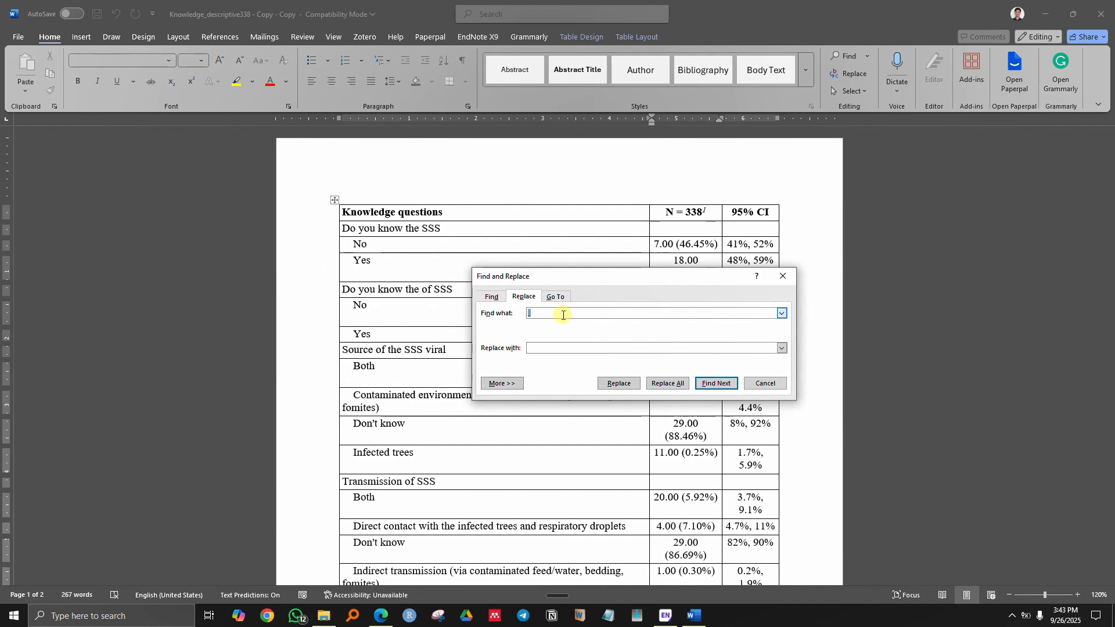
- Replace every '.00' with nothing throughout the document, 31 replacements, and close the dialog
{"action": "type", "text": ".00"}
{"action": "key", "text": "Return"}
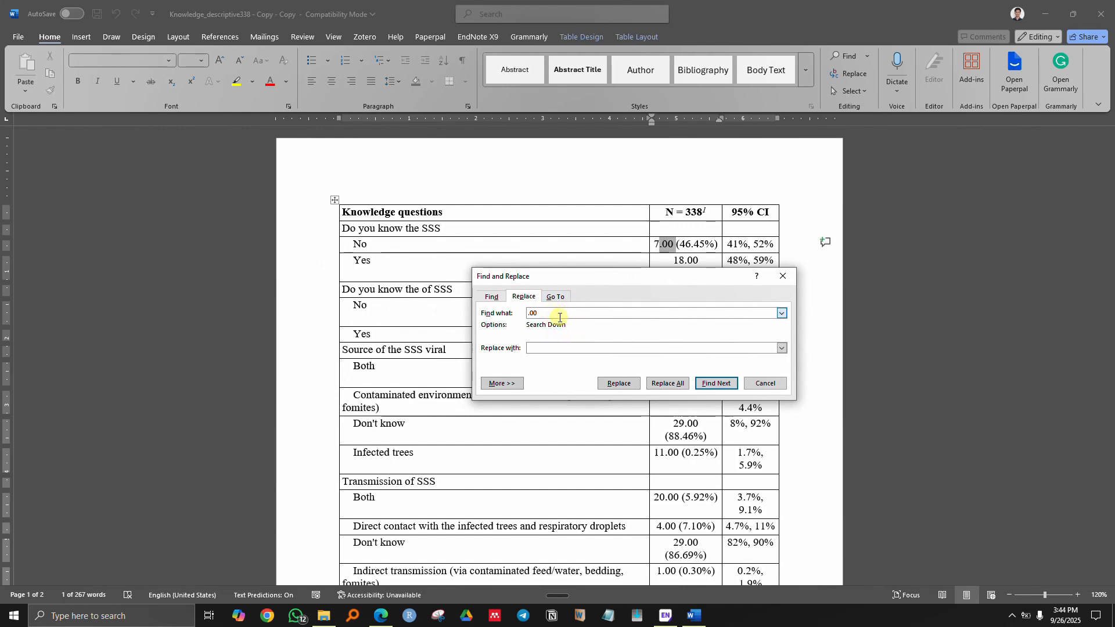
{"action": "left_click", "coordinate": [543, 350]}
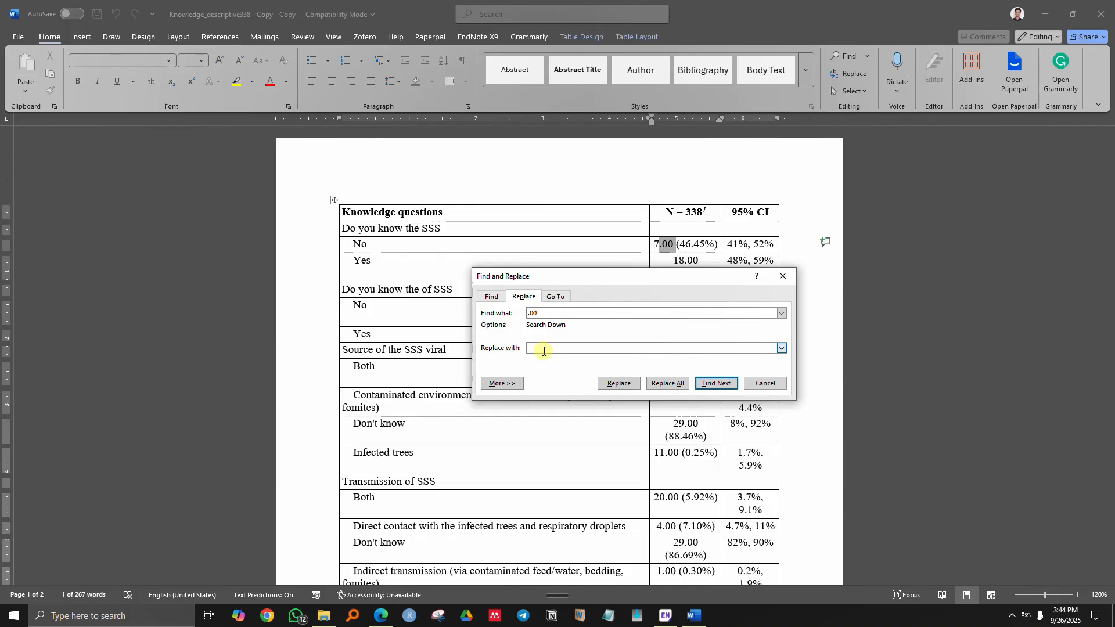
{"action": "left_click", "coordinate": [667, 384]}
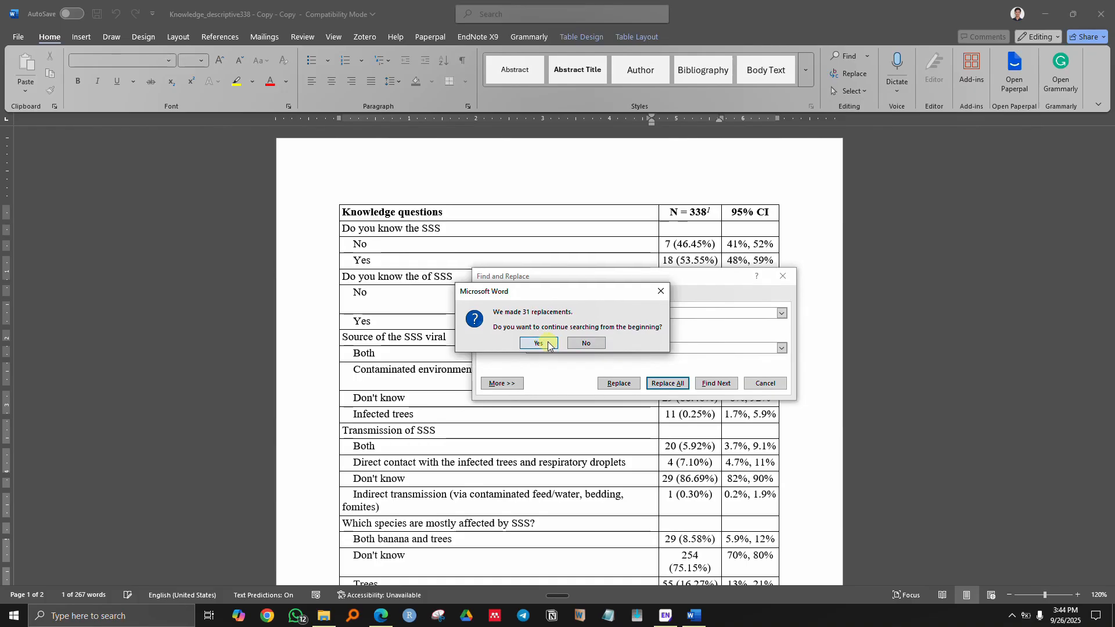
{"action": "left_click", "coordinate": [539, 343]}
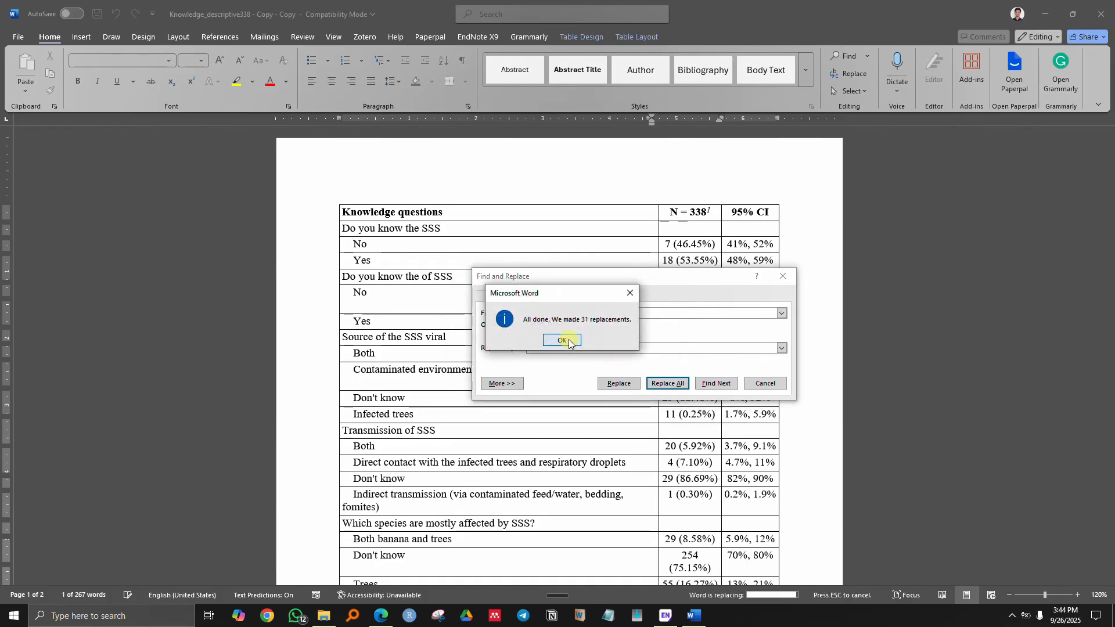
{"action": "left_click", "coordinate": [562, 341]}
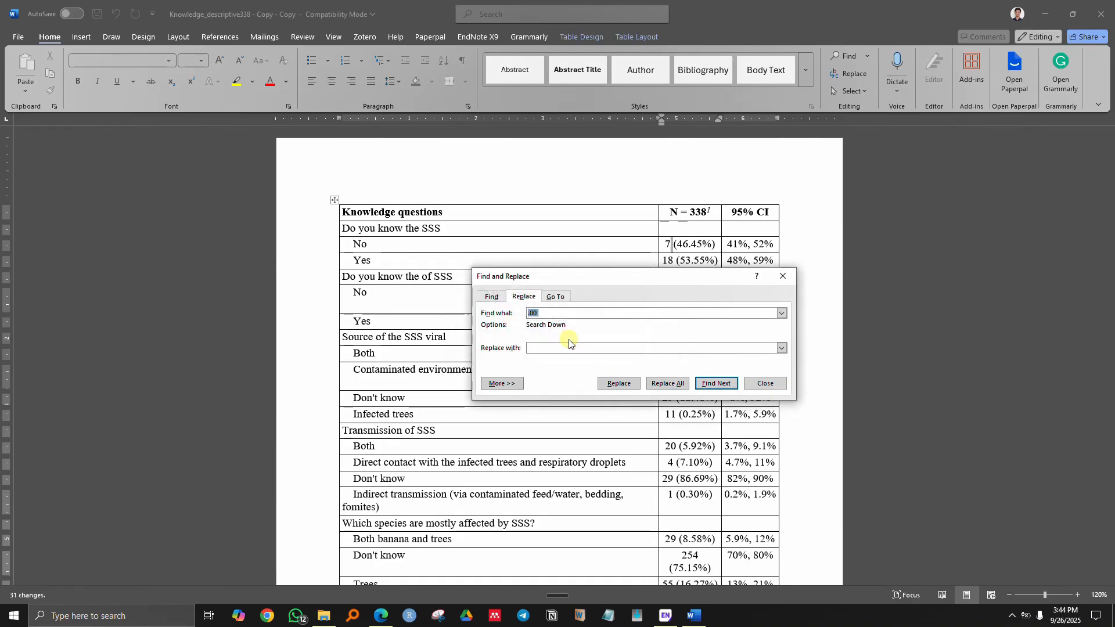
{"action": "left_click", "coordinate": [764, 383]}
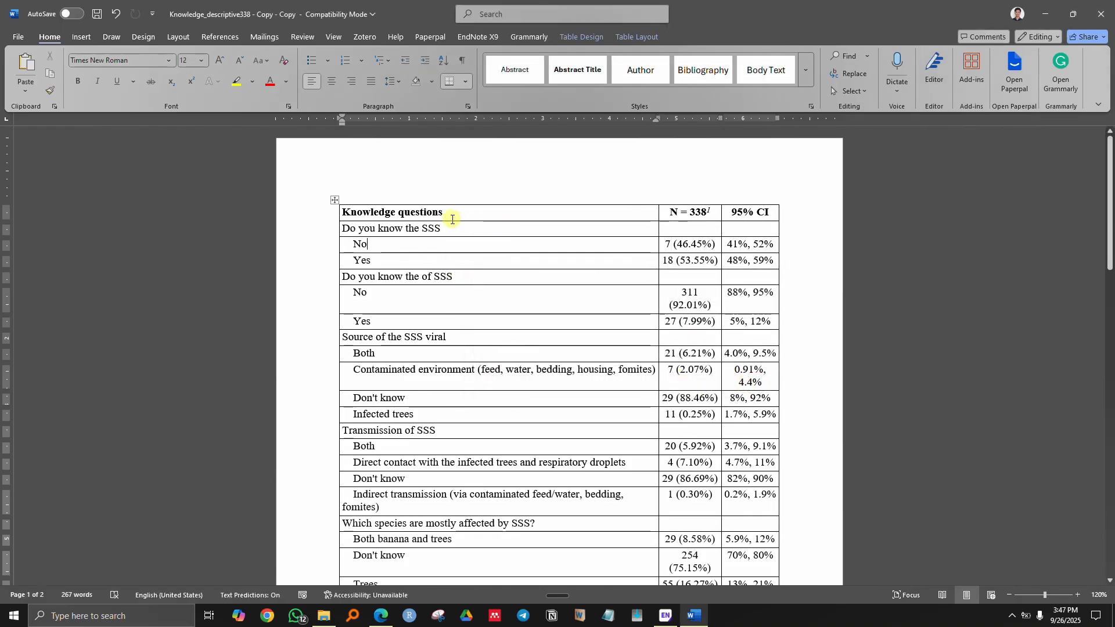
- Select and check question row text down to the isolation question
{"action": "left_click_drag", "start_coordinate": [450, 227], "coordinate": [399, 260]}
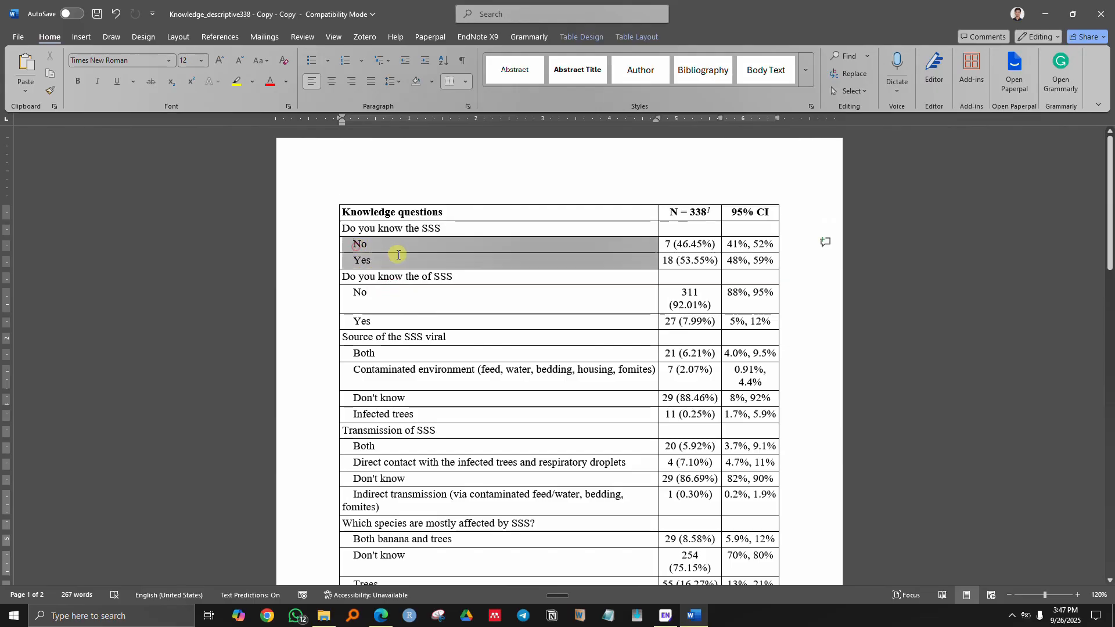
{"action": "left_click", "coordinate": [461, 261]}
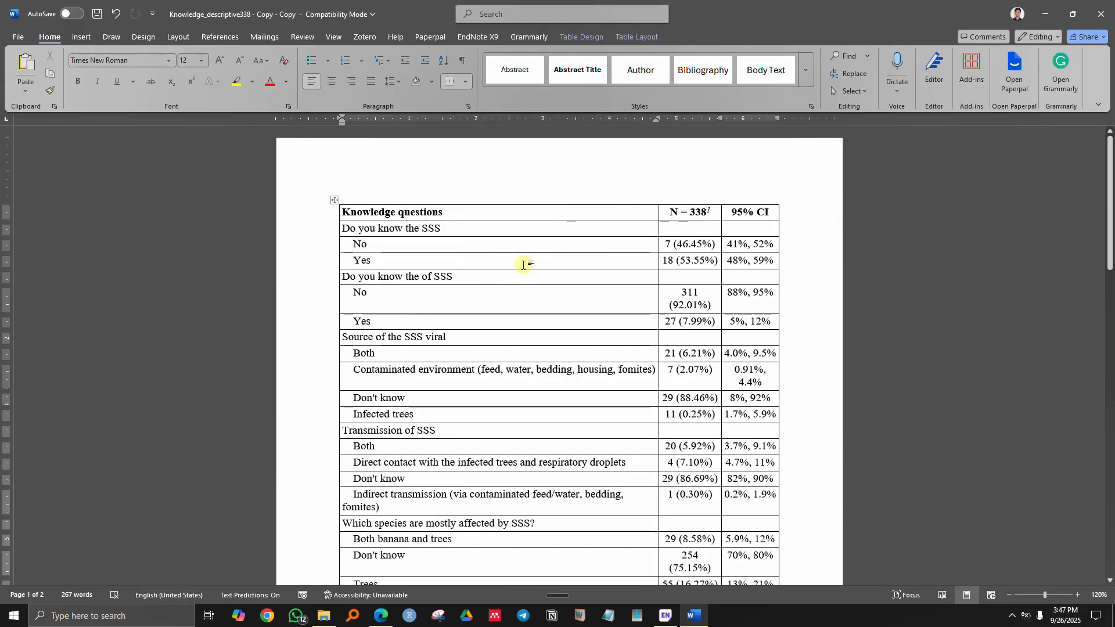
{"action": "scroll", "coordinate": [528, 273], "scroll_direction": "down", "scroll_amount": 2}
{"action": "scroll", "coordinate": [511, 290], "scroll_direction": "down", "scroll_amount": 1}
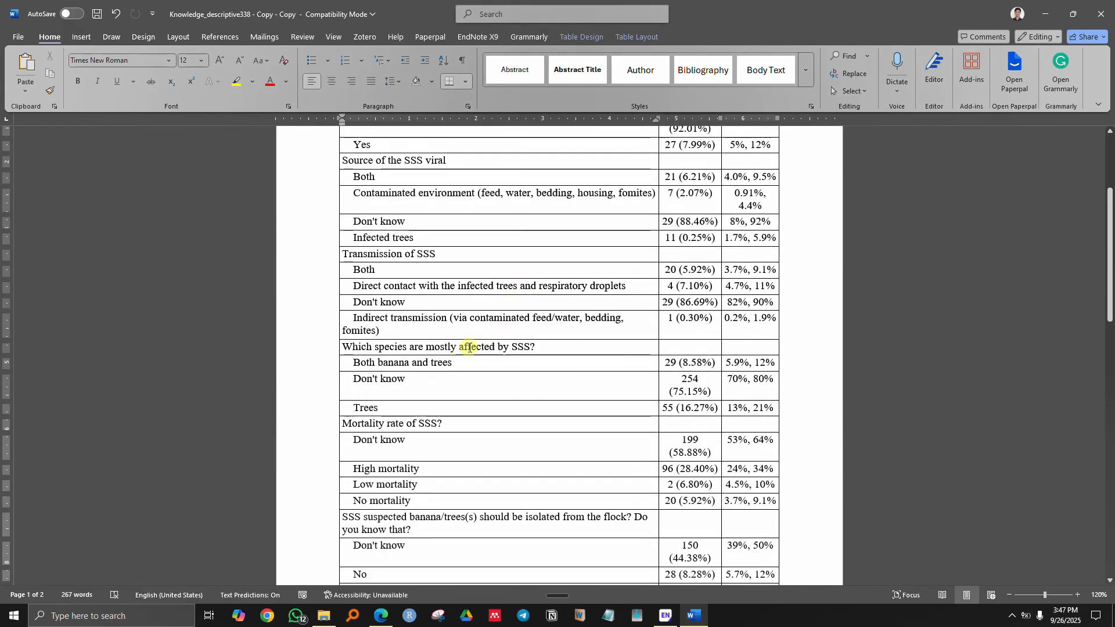
{"action": "scroll", "coordinate": [441, 410], "scroll_direction": "down", "scroll_amount": 5}
{"action": "left_click_drag", "start_coordinate": [378, 340], "coordinate": [736, 349]}
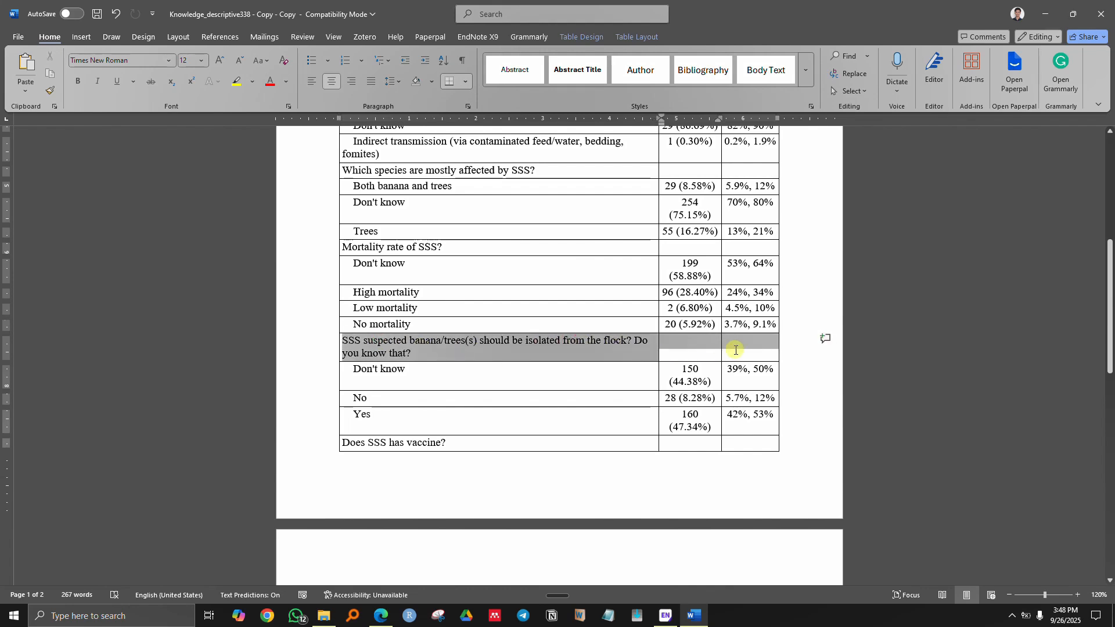
{"action": "left_click", "coordinate": [609, 351]}
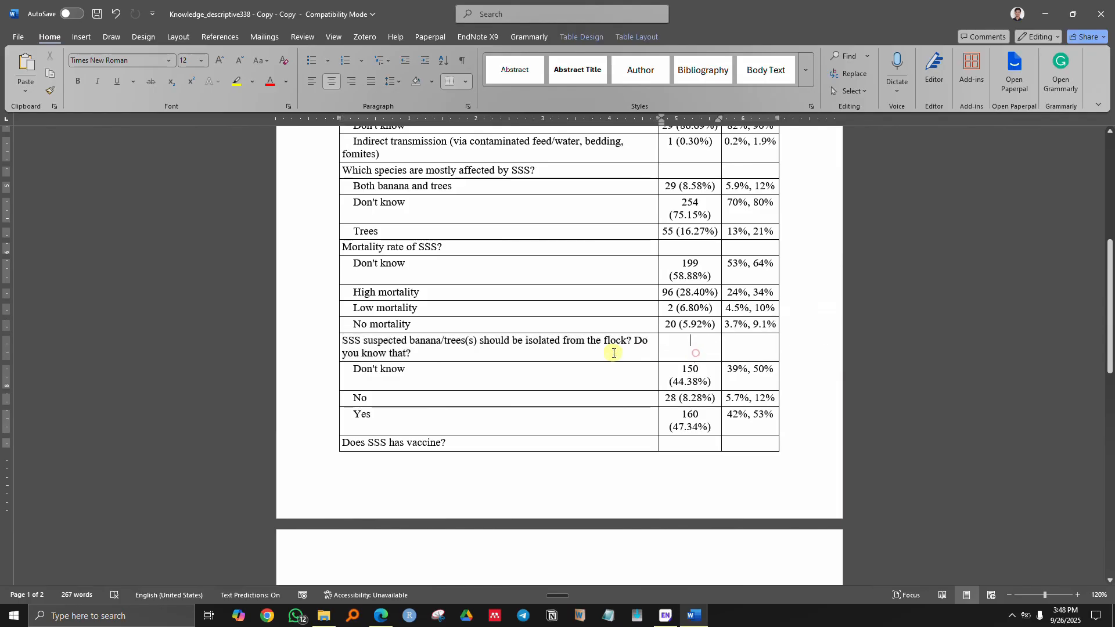
{"action": "scroll", "coordinate": [568, 338], "scroll_direction": "up", "scroll_amount": 7}
{"action": "scroll", "coordinate": [561, 340], "scroll_direction": "up", "scroll_amount": 3}
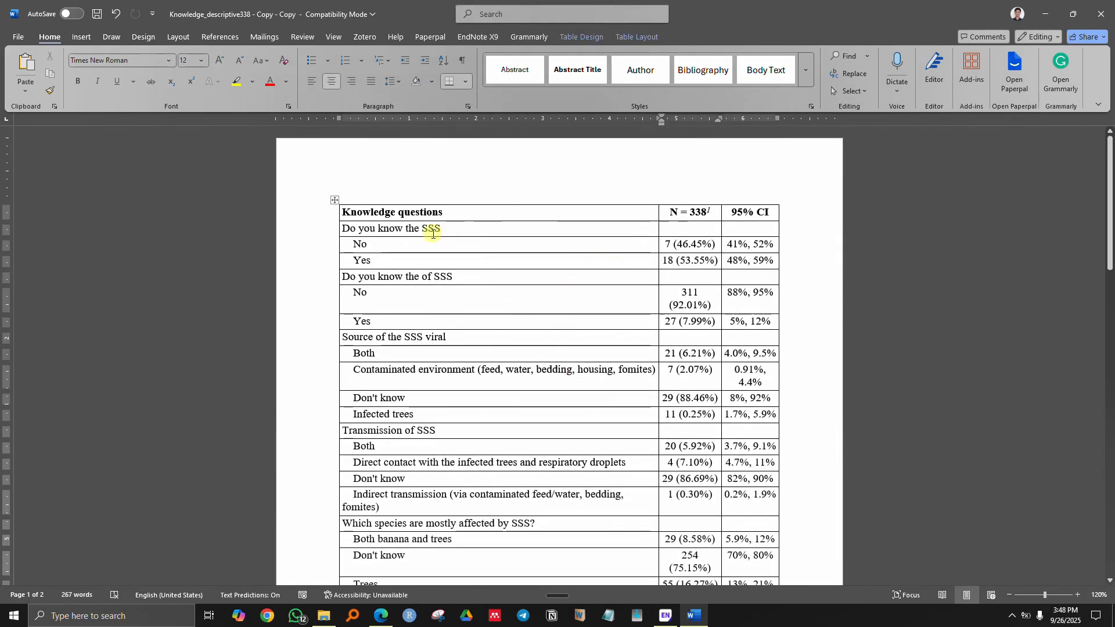
- Merge the 'Do you know the SSS', 'Do you know the of SSS' and 'Source of the SSS viral' rows
{"action": "left_click_drag", "start_coordinate": [425, 230], "coordinate": [749, 234]}
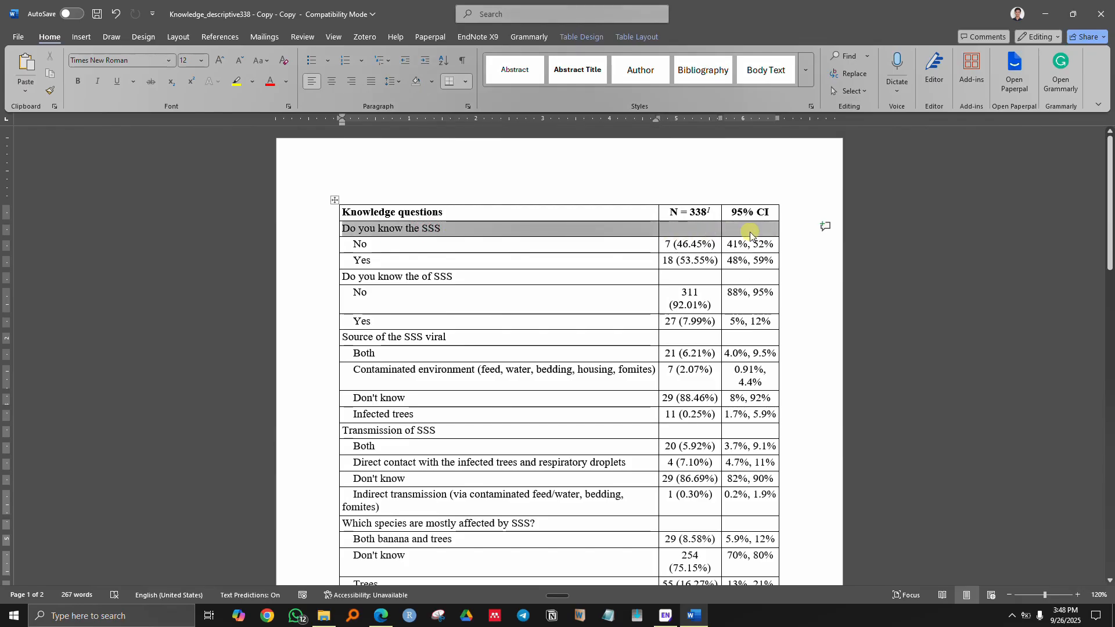
{"action": "left_click", "coordinate": [637, 37]}
{"action": "left_click", "coordinate": [312, 70]}
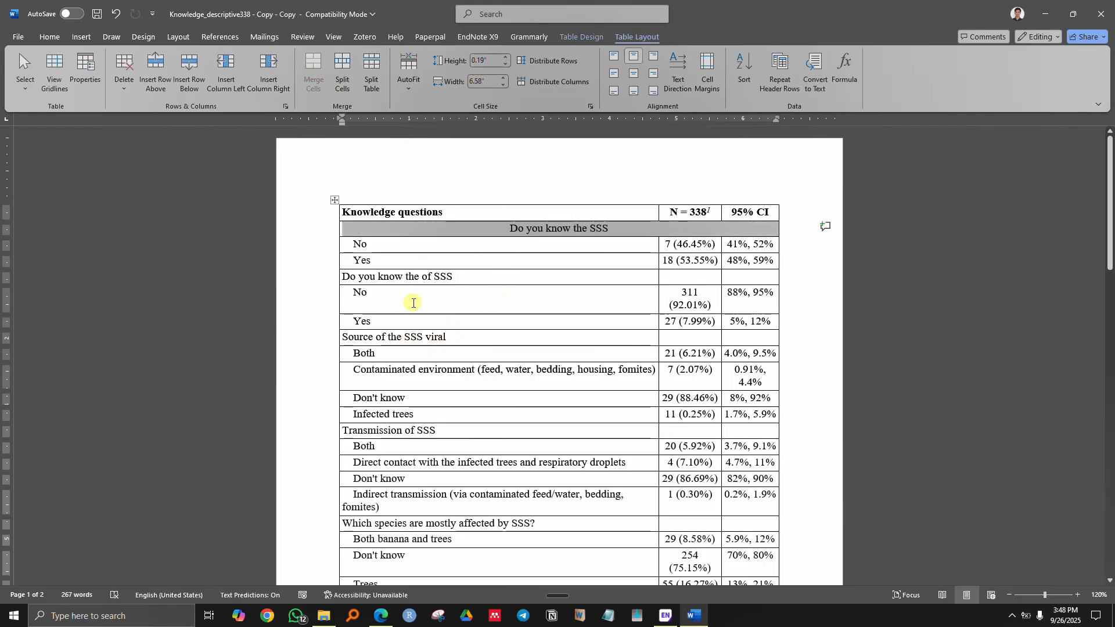
{"action": "left_click", "coordinate": [410, 279]}
{"action": "left_click_drag", "start_coordinate": [399, 277], "coordinate": [749, 277]}
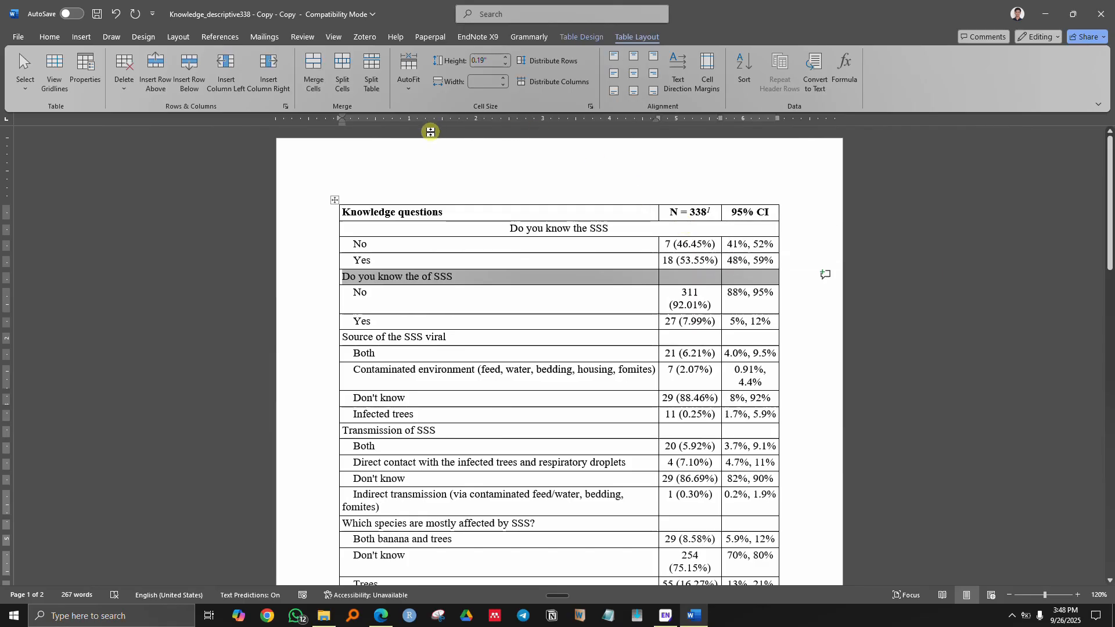
{"action": "left_click", "coordinate": [314, 70]}
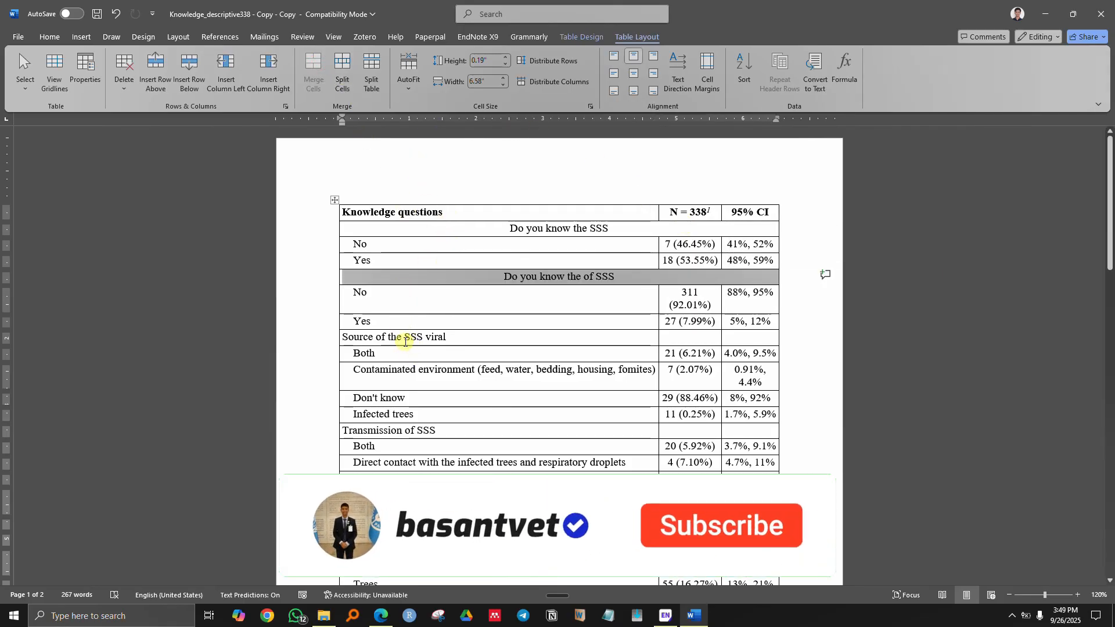
{"action": "left_click_drag", "start_coordinate": [394, 337], "coordinate": [749, 337]}
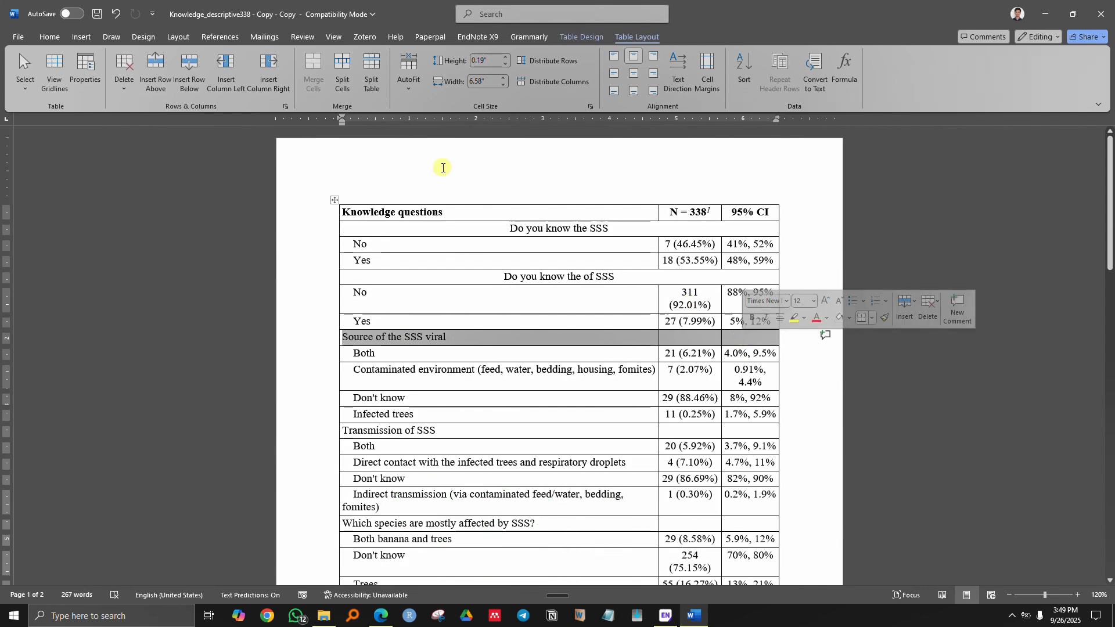
{"action": "left_click", "coordinate": [310, 68]}
- Merge the Transmission, species, 'Mortality rate of SSS' and isolation question rows into single cells
{"action": "scroll", "coordinate": [434, 354], "scroll_direction": "down", "scroll_amount": 2}
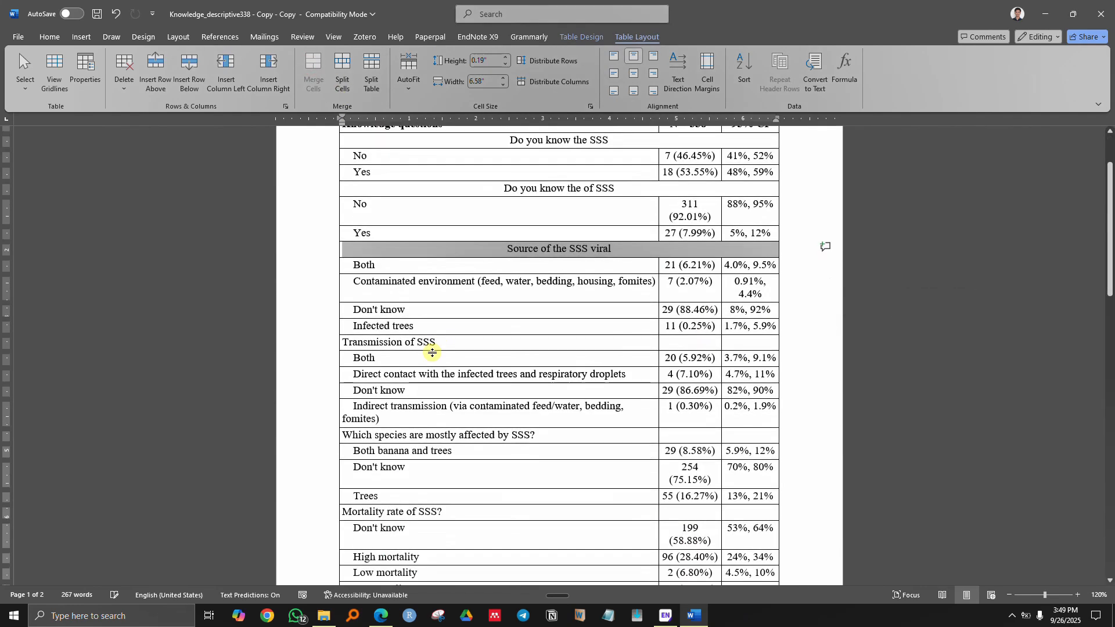
{"action": "left_click_drag", "start_coordinate": [383, 340], "coordinate": [720, 341]}
{"action": "left_click", "coordinate": [313, 68]}
{"action": "scroll", "coordinate": [440, 366], "scroll_direction": "down", "scroll_amount": 2}
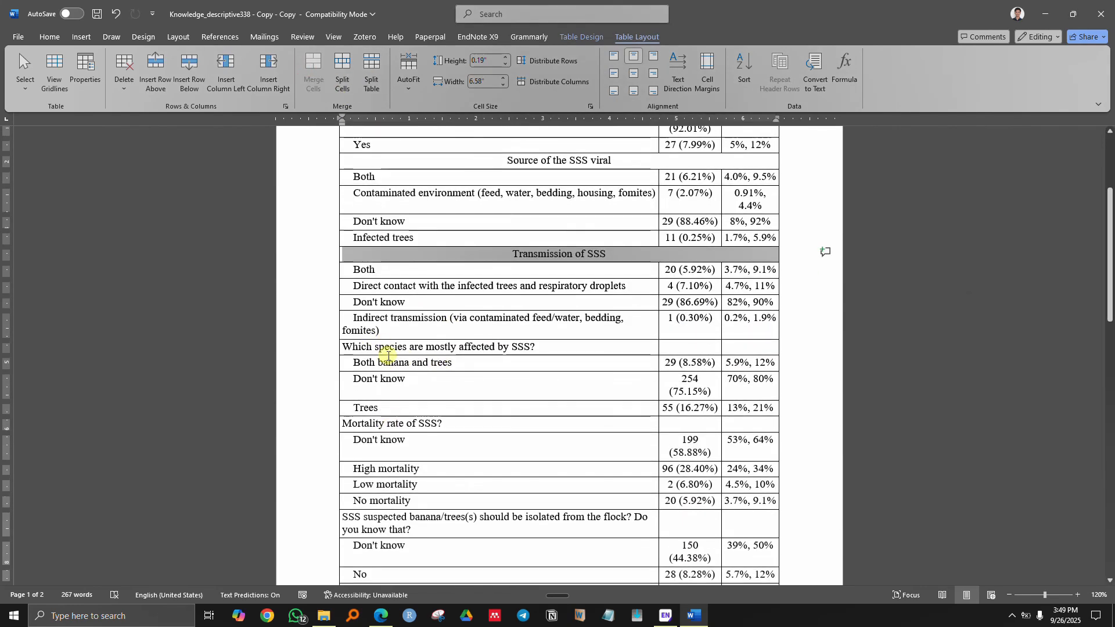
{"action": "left_click_drag", "start_coordinate": [386, 350], "coordinate": [739, 347]}
{"action": "left_click", "coordinate": [313, 68]}
{"action": "scroll", "coordinate": [453, 331], "scroll_direction": "down", "scroll_amount": 4}
{"action": "left_click_drag", "start_coordinate": [393, 249], "coordinate": [739, 251]}
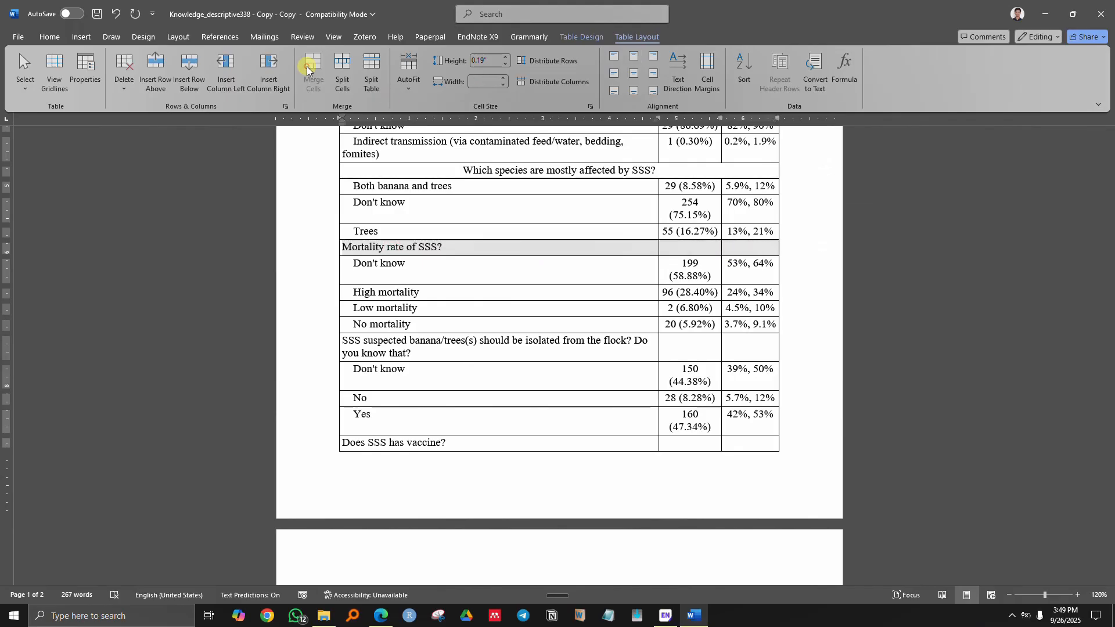
{"action": "left_click", "coordinate": [313, 69]}
{"action": "left_click_drag", "start_coordinate": [390, 345], "coordinate": [739, 349]}
{"action": "left_click", "coordinate": [314, 71]}
- Merge the 'Does SSS has vaccine?', vaccination timing and 'SSS can be prevented by vaccine?' rows
{"action": "scroll", "coordinate": [429, 355], "scroll_direction": "down", "scroll_amount": 2}
{"action": "left_click_drag", "start_coordinate": [413, 340], "coordinate": [734, 346]}
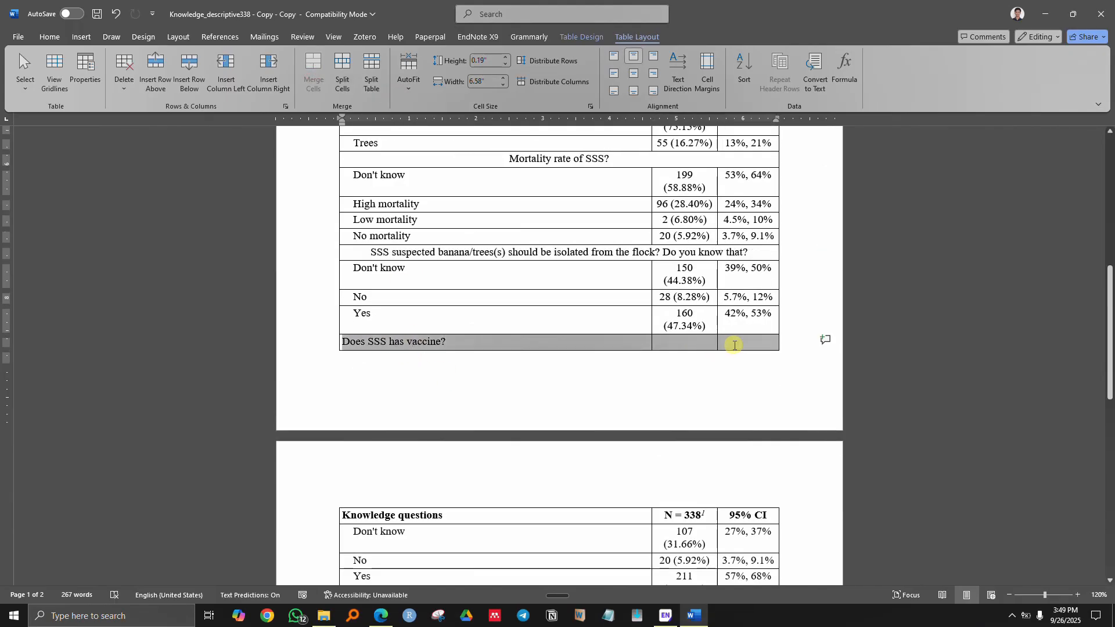
{"action": "left_click", "coordinate": [313, 68]}
{"action": "scroll", "coordinate": [389, 389], "scroll_direction": "down", "scroll_amount": 4}
{"action": "left_click_drag", "start_coordinate": [395, 341], "coordinate": [741, 342]}
{"action": "left_click", "coordinate": [313, 68]}
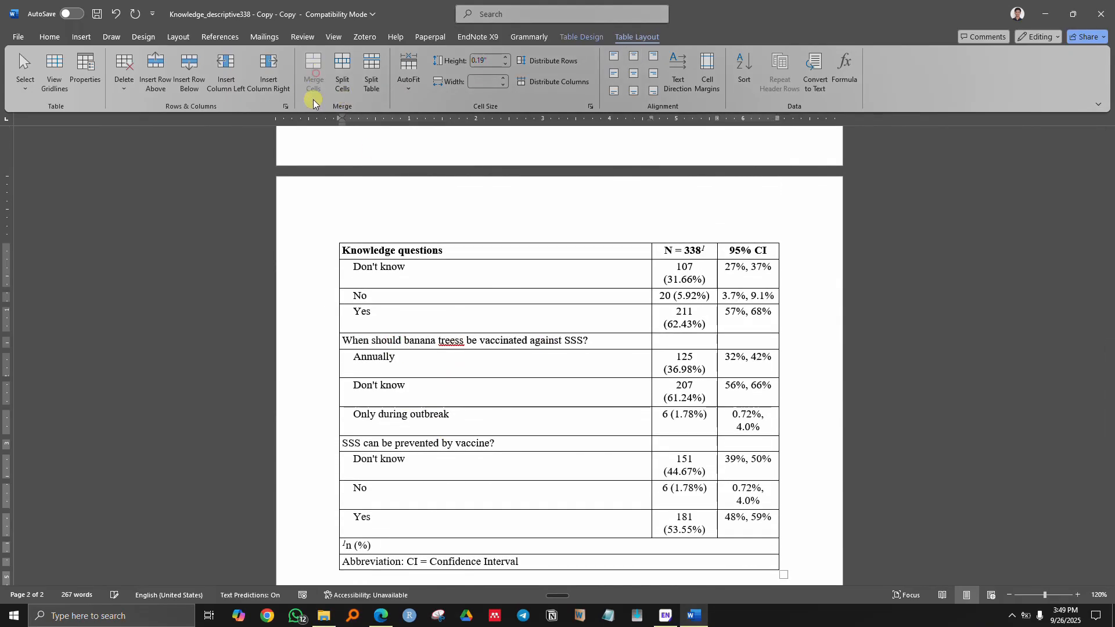
{"action": "scroll", "coordinate": [464, 261], "scroll_direction": "down", "scroll_amount": 4}
{"action": "left_click_drag", "start_coordinate": [465, 266], "coordinate": [739, 265]}
{"action": "left_click", "coordinate": [314, 68]}
{"action": "scroll", "coordinate": [443, 267], "scroll_direction": "up", "scroll_amount": 15}
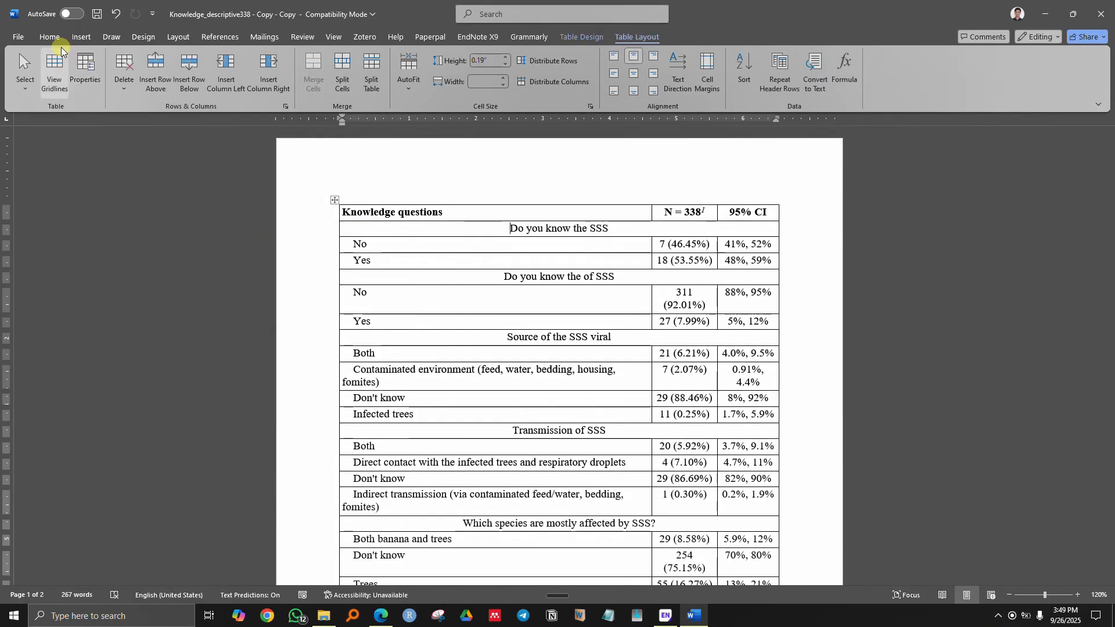
- Left-align the 'Do you know the SSS', 'Do you know the of SSS', 'Source' and 'Transmission' rows
{"action": "left_click", "coordinate": [50, 37]}
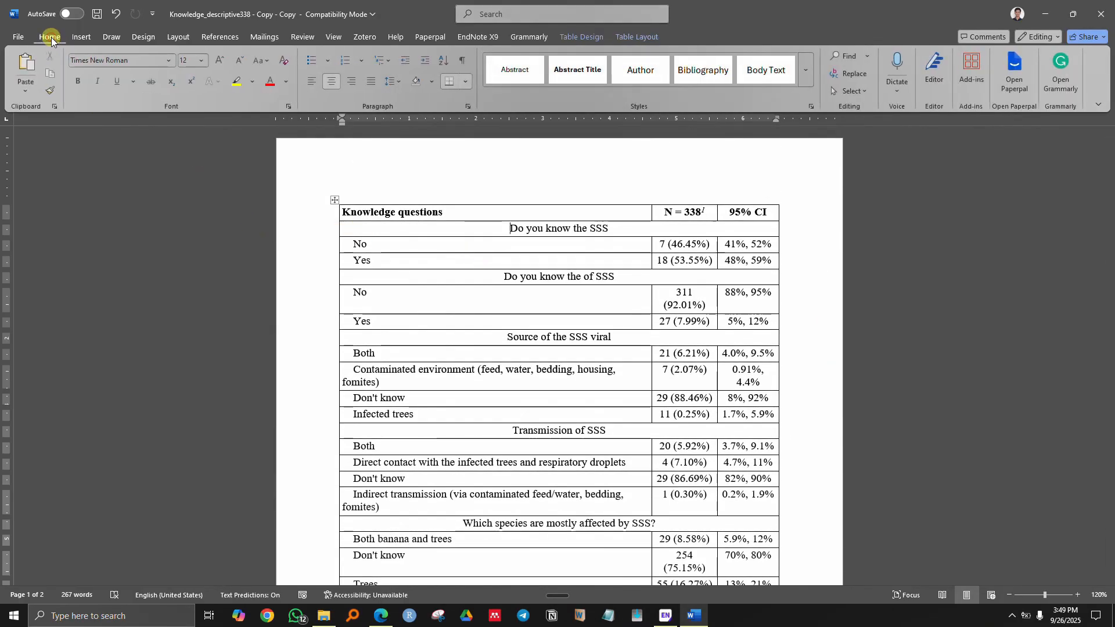
{"action": "left_click", "coordinate": [315, 86]}
{"action": "left_click", "coordinate": [482, 279]}
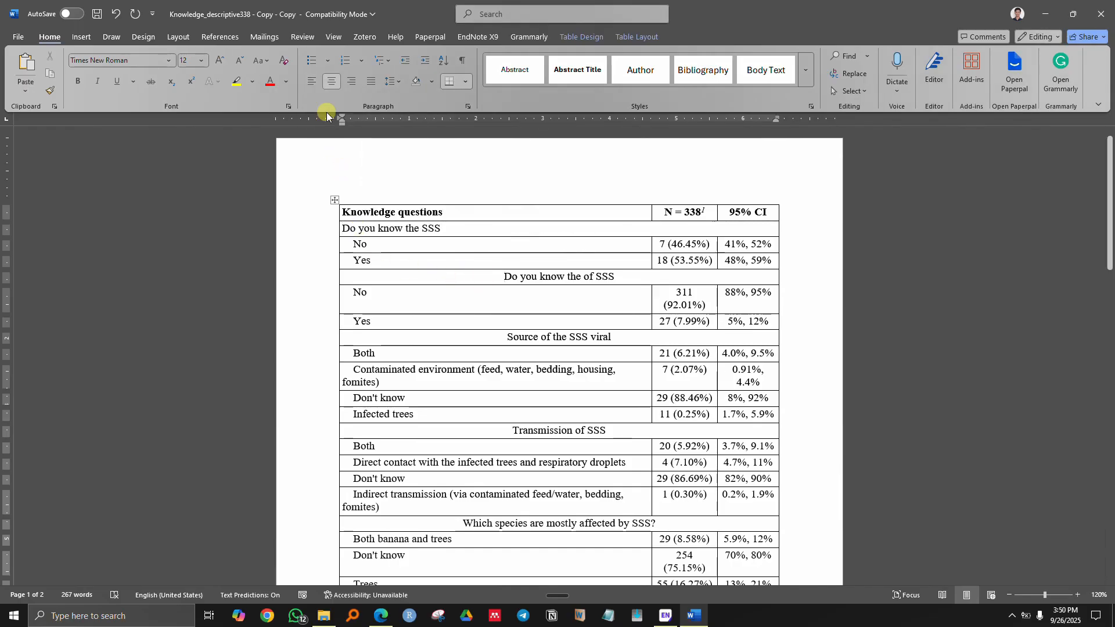
{"action": "left_click", "coordinate": [314, 82]}
{"action": "left_click", "coordinate": [478, 336]}
{"action": "left_click", "coordinate": [315, 85]}
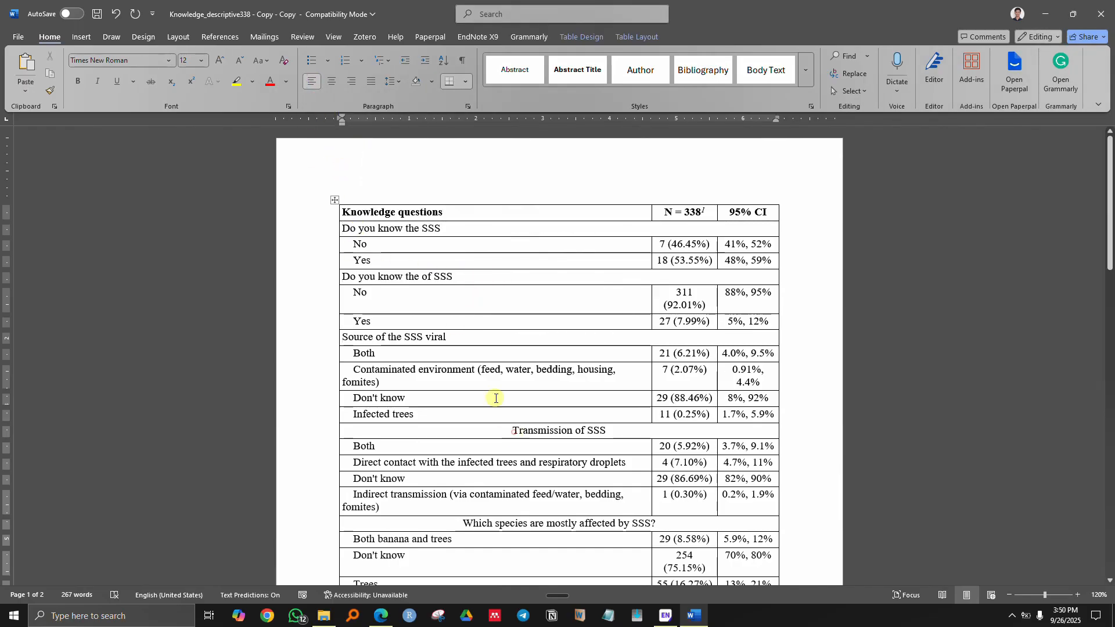
{"action": "left_click", "coordinate": [495, 430]}
{"action": "left_click", "coordinate": [313, 83]}
- Left-align the species, 'Mortality rate of SSS' and isolation question rows
{"action": "scroll", "coordinate": [459, 349], "scroll_direction": "down", "scroll_amount": 3}
{"action": "left_click", "coordinate": [405, 348]}
{"action": "left_click", "coordinate": [313, 81]}
{"action": "left_click", "coordinate": [511, 428]}
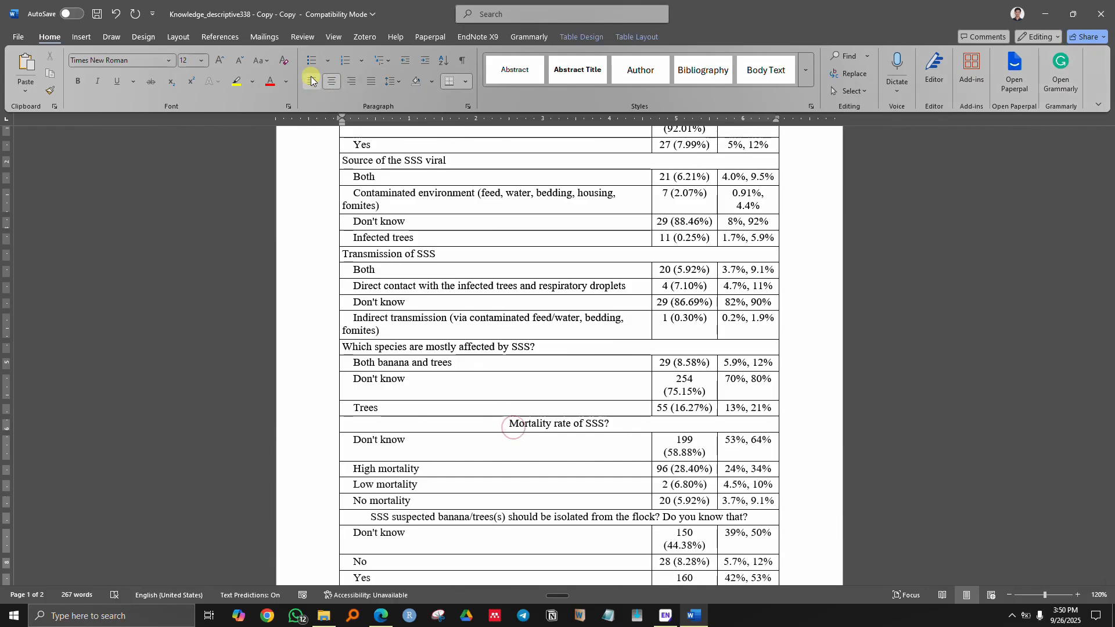
{"action": "left_click", "coordinate": [312, 82]}
{"action": "scroll", "coordinate": [432, 334], "scroll_direction": "down", "scroll_amount": 2}
{"action": "left_click", "coordinate": [433, 341]}
{"action": "left_click", "coordinate": [314, 83]}
- Left-align the three vaccine question rows, then return to the first question row
{"action": "scroll", "coordinate": [502, 371], "scroll_direction": "down", "scroll_amount": 1}
{"action": "left_click", "coordinate": [473, 345]}
{"action": "left_click", "coordinate": [313, 82]}
{"action": "scroll", "coordinate": [443, 388], "scroll_direction": "down", "scroll_amount": 3}
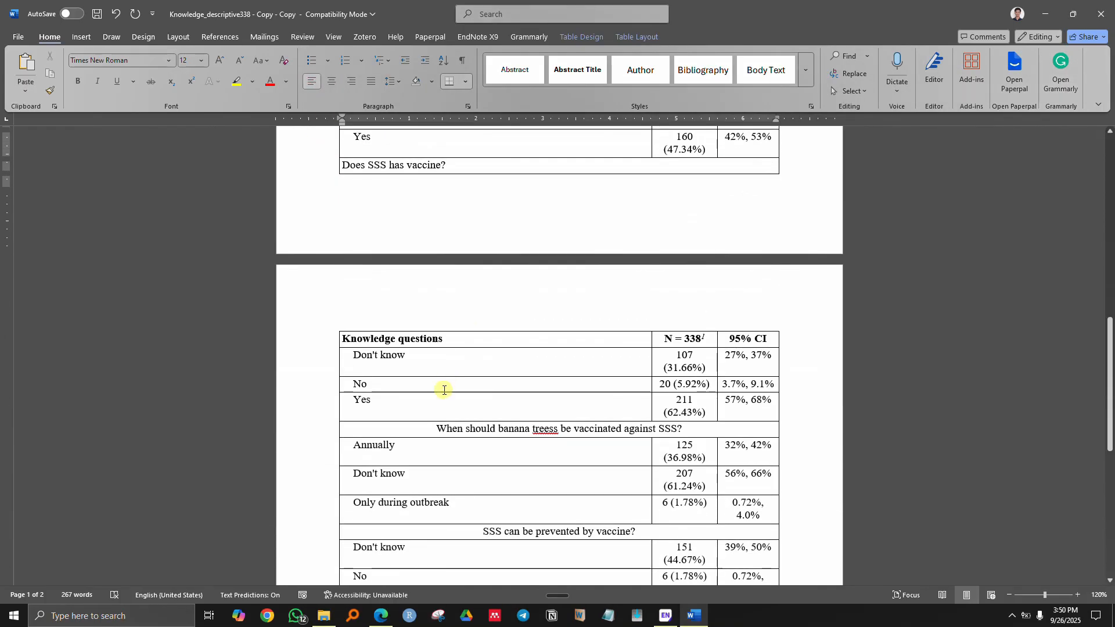
{"action": "left_click", "coordinate": [447, 429]}
{"action": "left_click", "coordinate": [313, 82]}
{"action": "scroll", "coordinate": [465, 419], "scroll_direction": "down", "scroll_amount": 1}
{"action": "left_click", "coordinate": [468, 441]}
{"action": "left_click", "coordinate": [312, 84]}
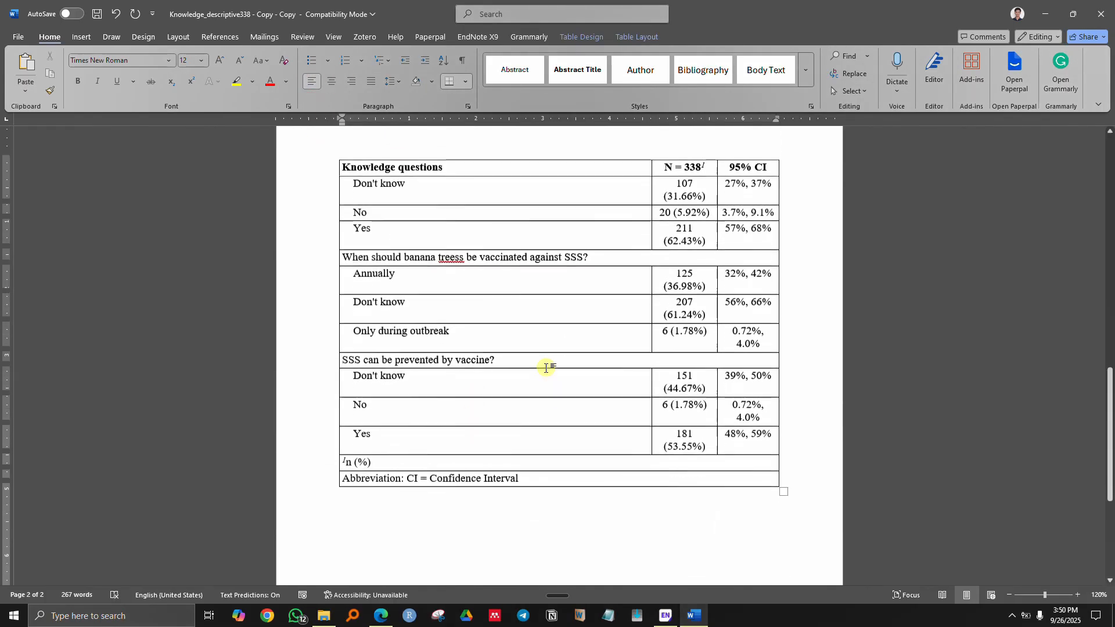
{"action": "scroll", "coordinate": [546, 366], "scroll_direction": "up", "scroll_amount": 15}
{"action": "left_click", "coordinate": [697, 229]}
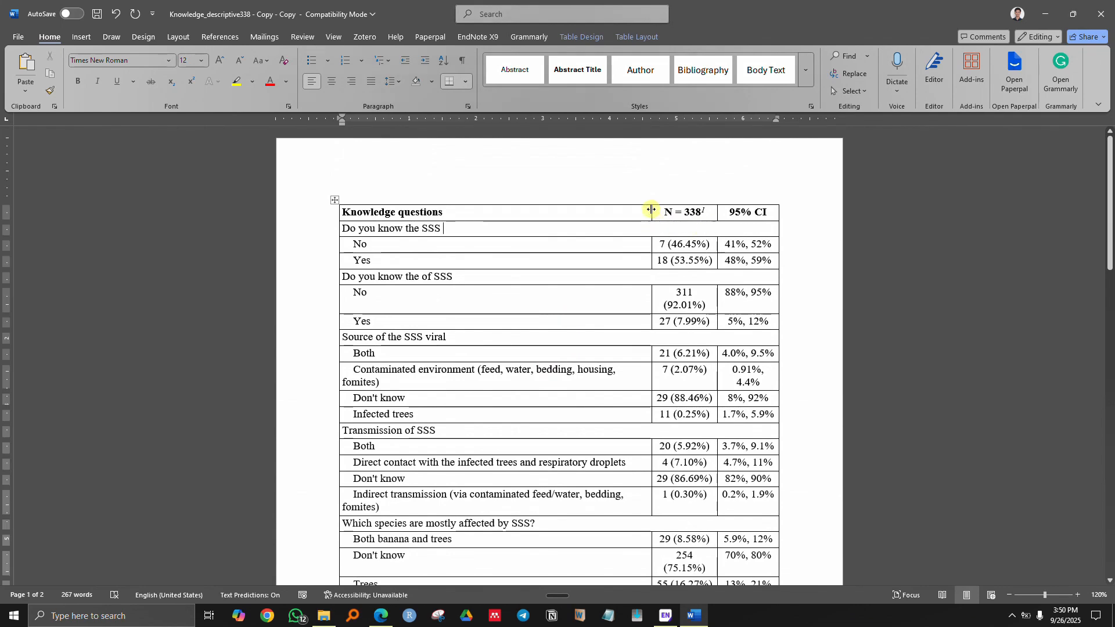
- Drag column borders to widen the 95% CI column and slightly narrow the question column
{"action": "left_click_drag", "start_coordinate": [651, 210], "coordinate": [623, 209]}
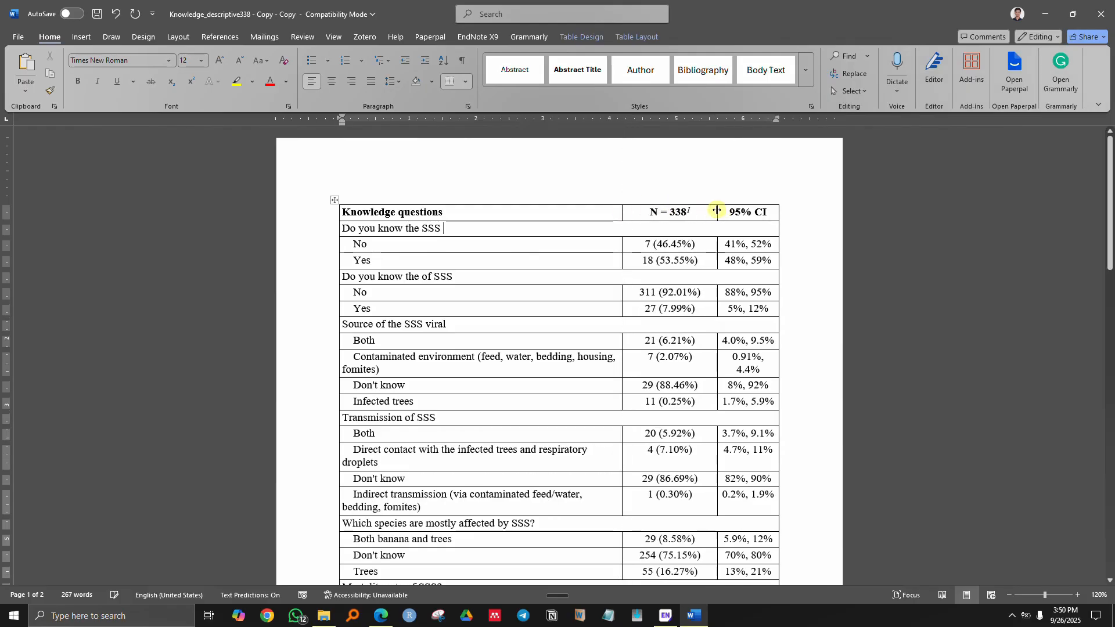
{"action": "left_click_drag", "start_coordinate": [716, 210], "coordinate": [693, 212]}
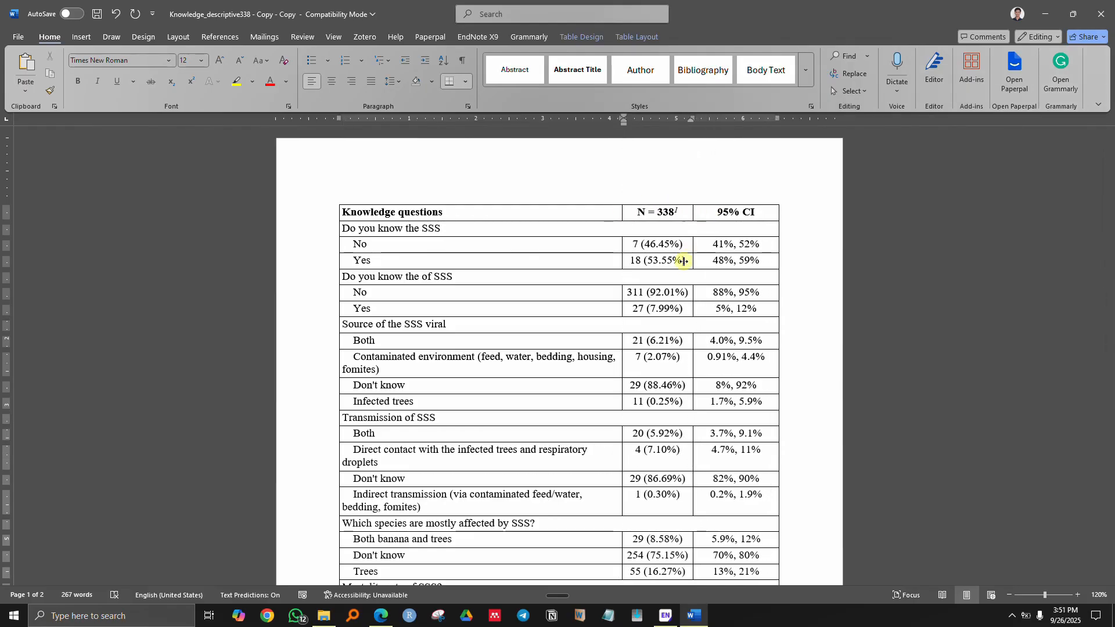
{"action": "left_click", "coordinate": [620, 248]}
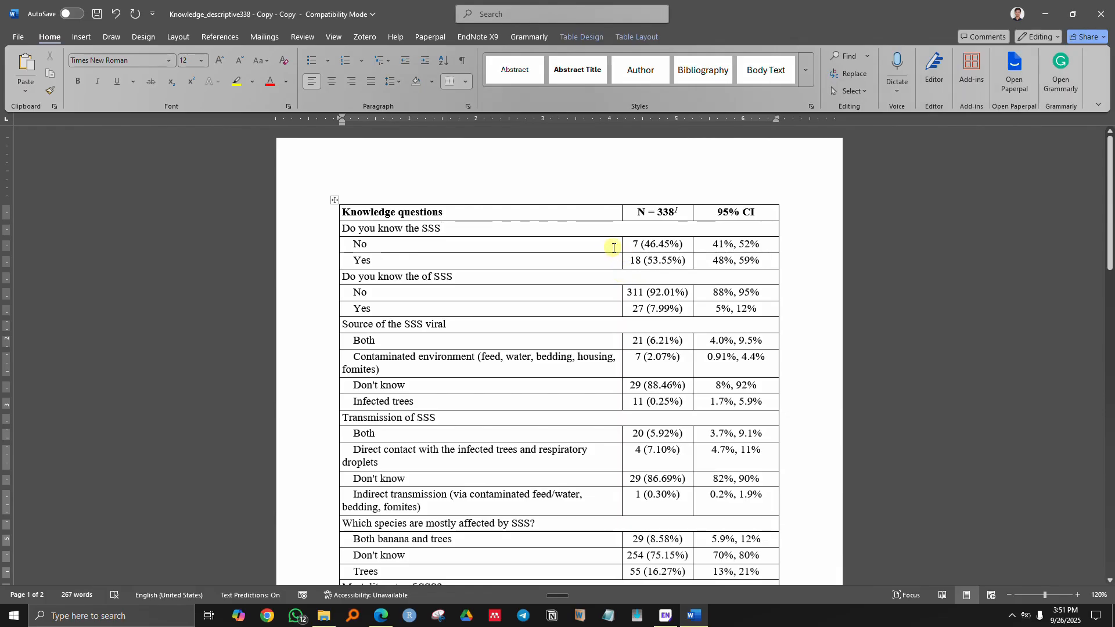
{"action": "left_click_drag", "start_coordinate": [620, 247], "coordinate": [618, 246]}
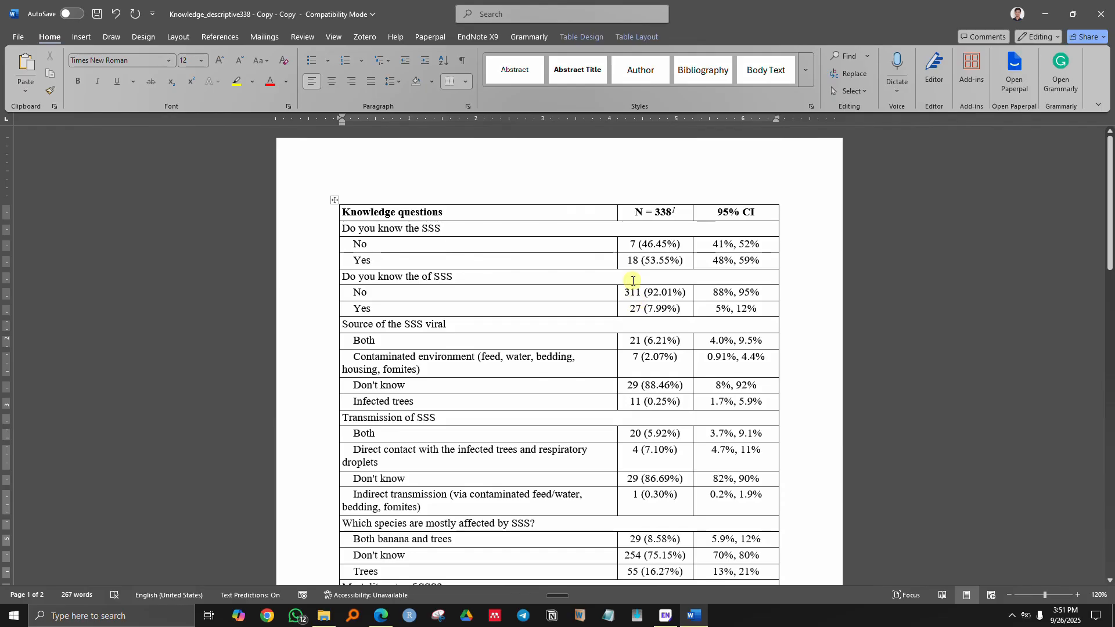
{"action": "scroll", "coordinate": [637, 312], "scroll_direction": "down", "scroll_amount": 12}
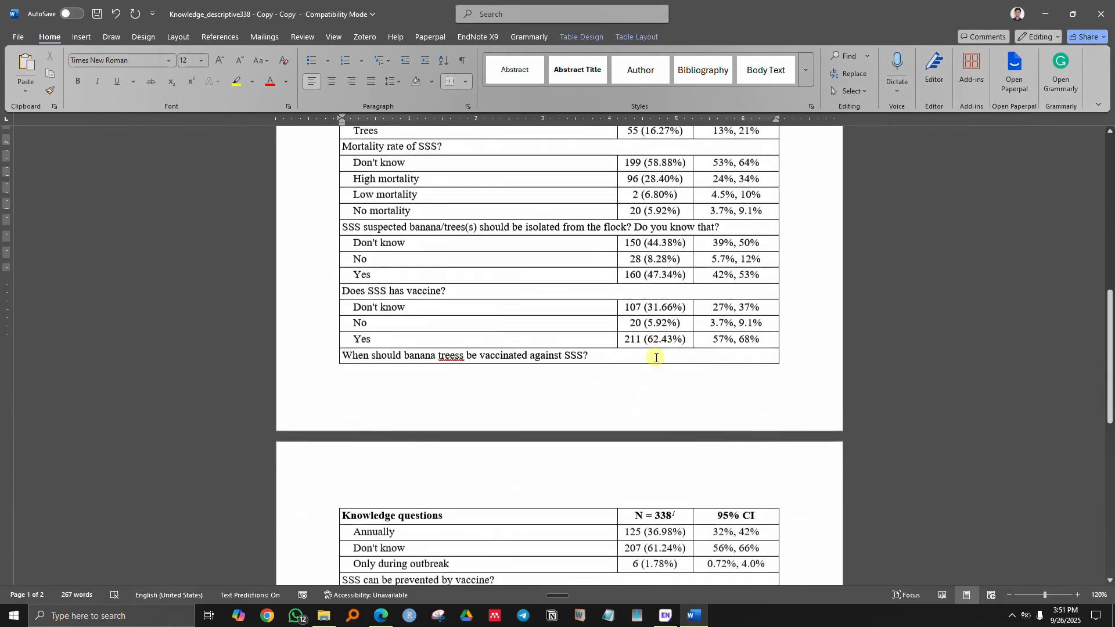
{"action": "scroll", "coordinate": [653, 399], "scroll_direction": "up", "scroll_amount": 13}
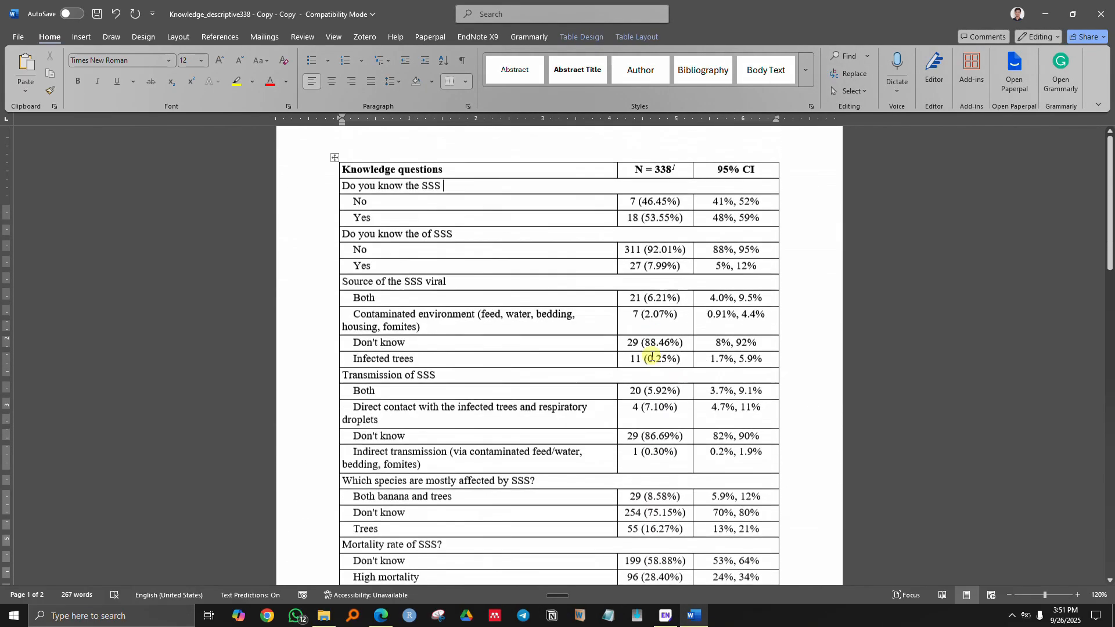
{"action": "left_click_drag", "start_coordinate": [677, 212], "coordinate": [635, 213]}
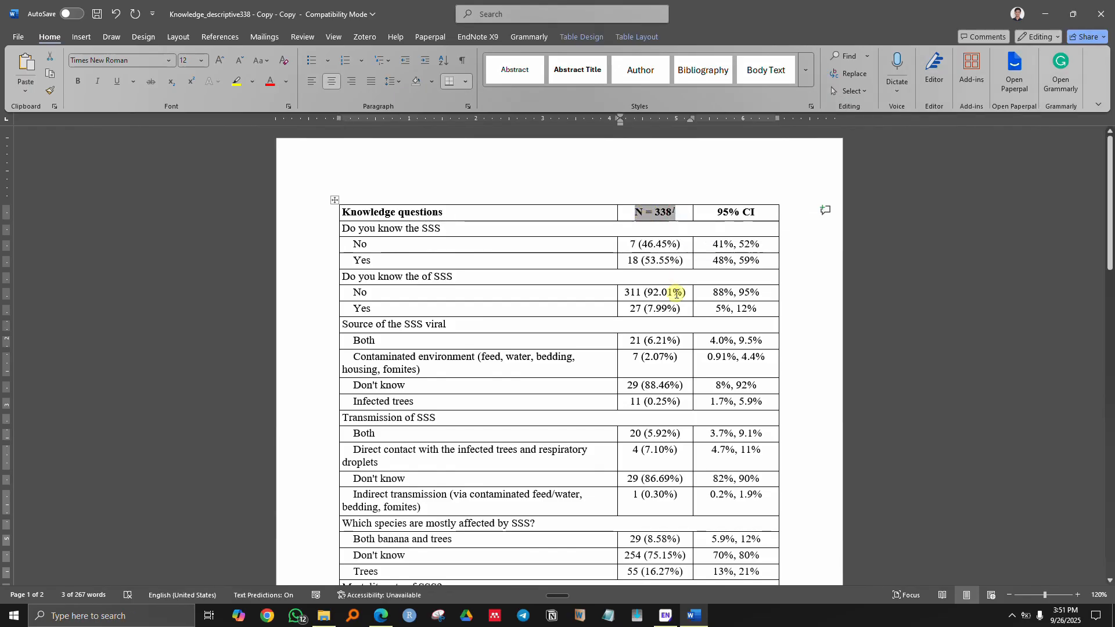
- Change the 'N = 338' header to 'Frequency' and '95% CI' to '% (95% CI)'
{"action": "key", "text": "BackSpace"}
{"action": "type", "text": "Frequency"}
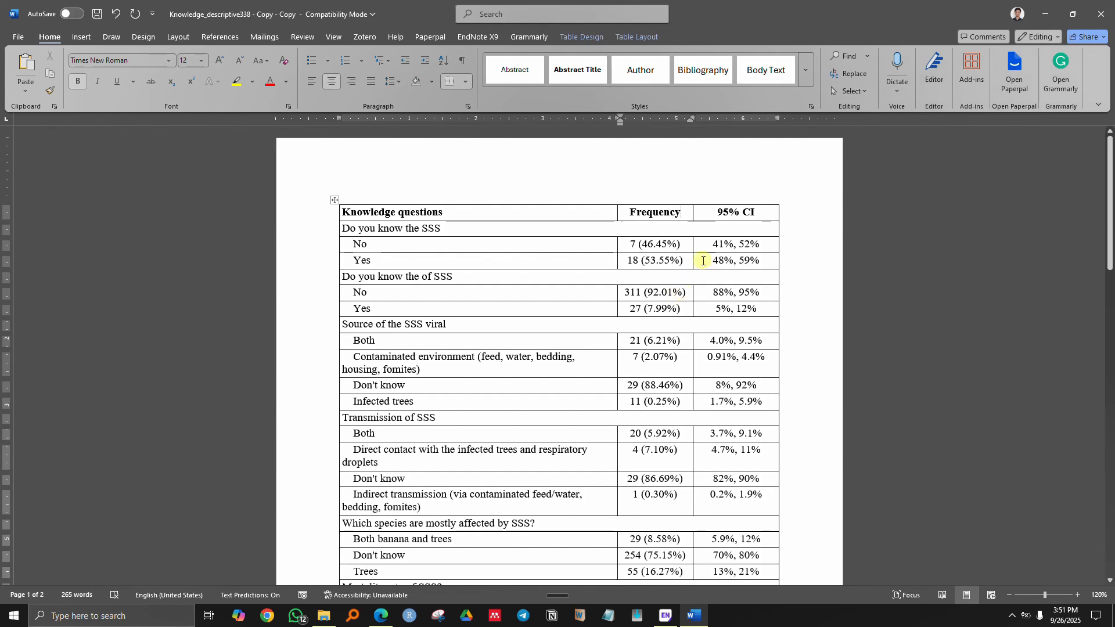
{"action": "left_click", "coordinate": [719, 214]}
{"action": "type", "text": "% ("}
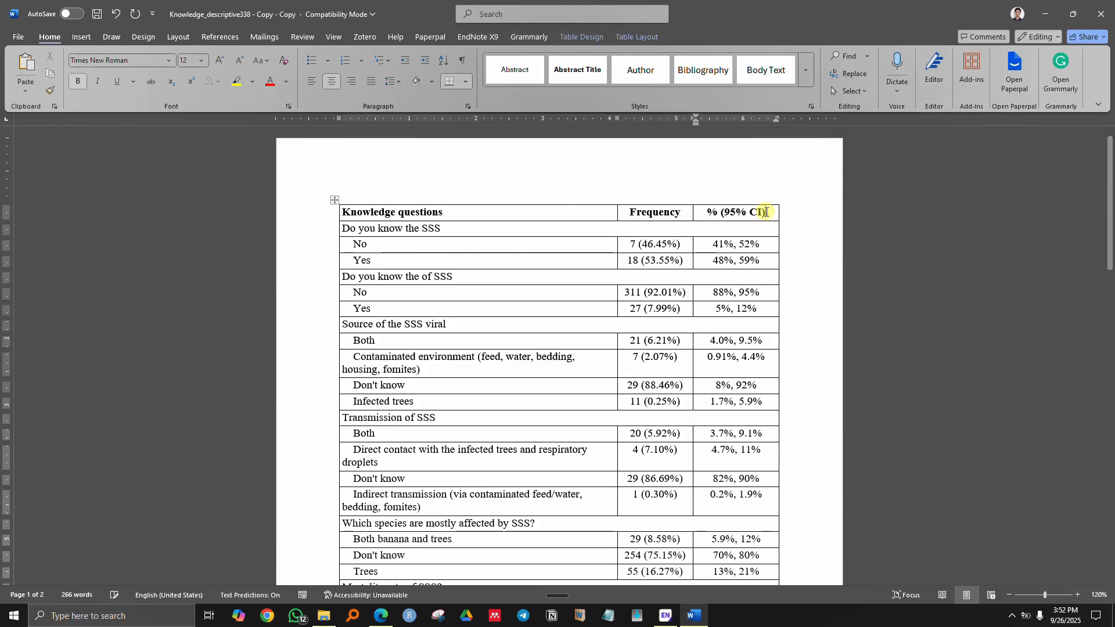
{"action": "type", "text": ")"}
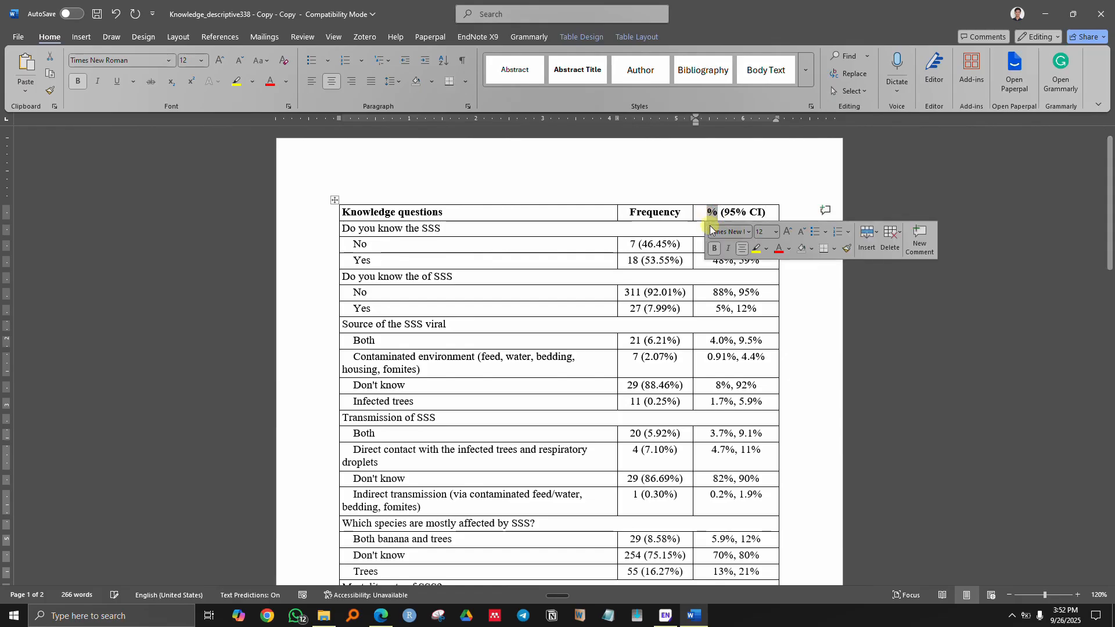
{"action": "left_click", "coordinate": [712, 214]}
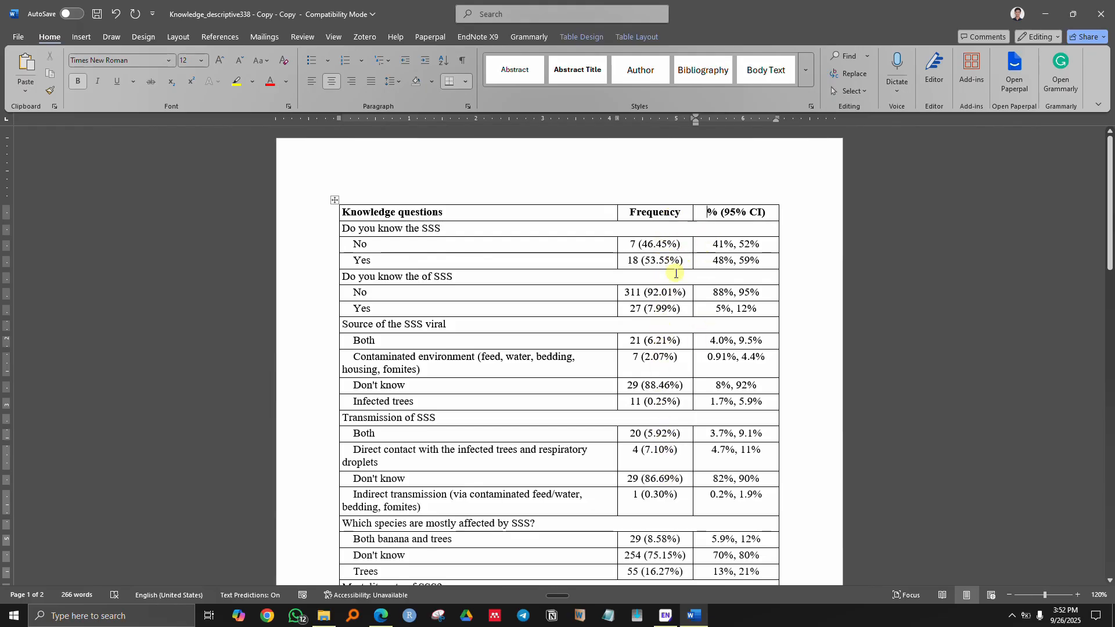
- Delete every '%' sign from the table values with Replace All (96 replacements)
{"action": "left_click", "coordinate": [666, 292]}
{"action": "key", "text": "ctrl+h"}
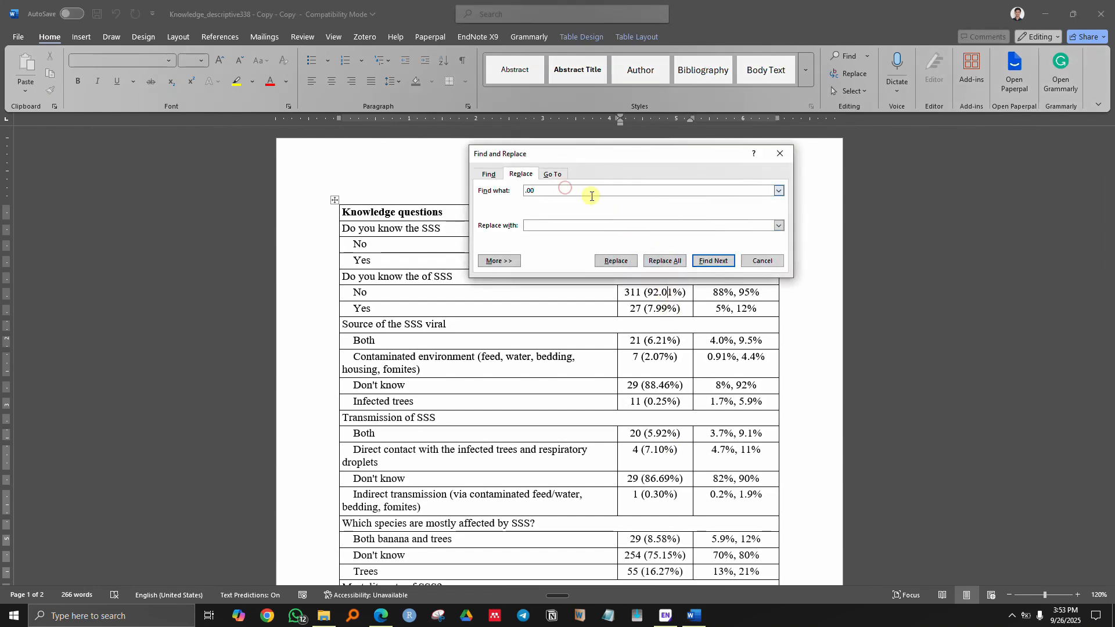
{"action": "key", "text": "BackSpace"}
{"action": "key", "text": "BackSpace"}
{"action": "key", "text": "BackSpace"}
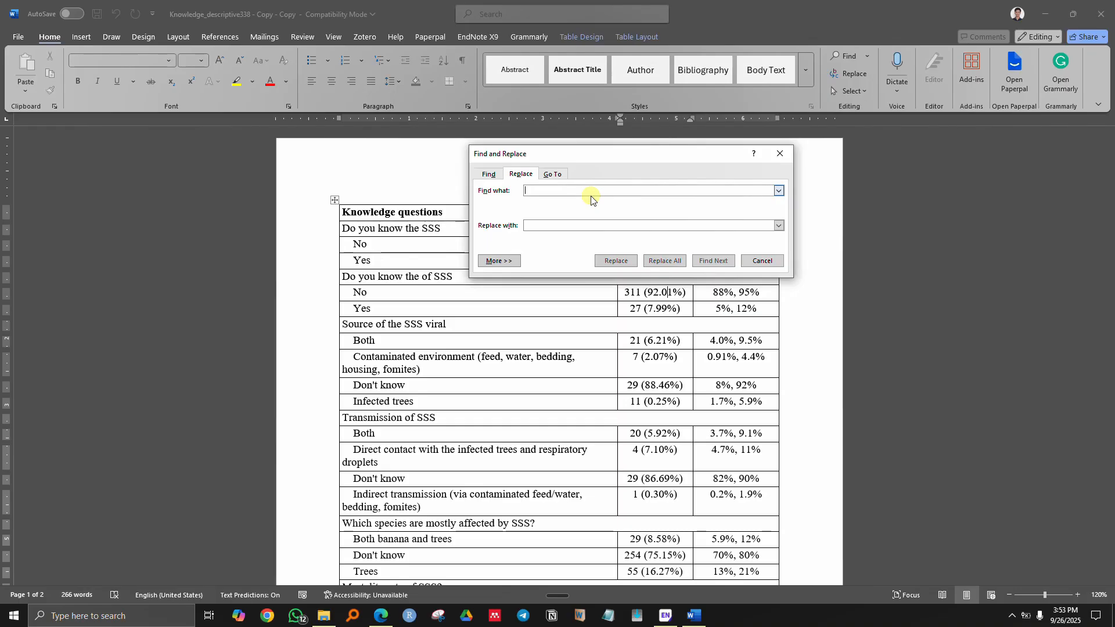
{"action": "type", "text": "%"}
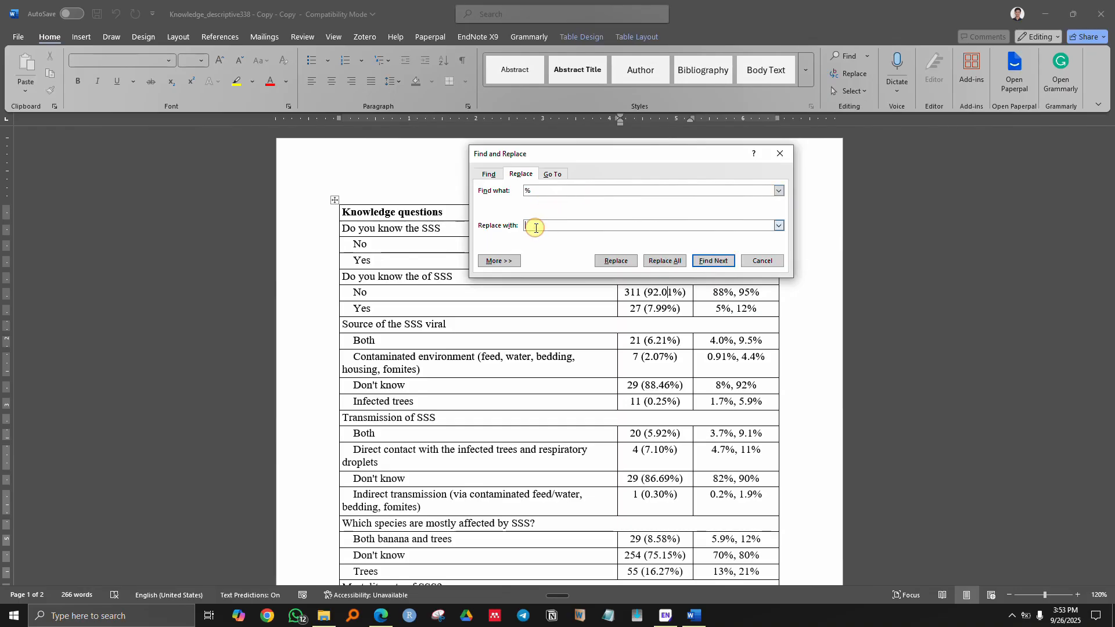
{"action": "left_click", "coordinate": [666, 261]}
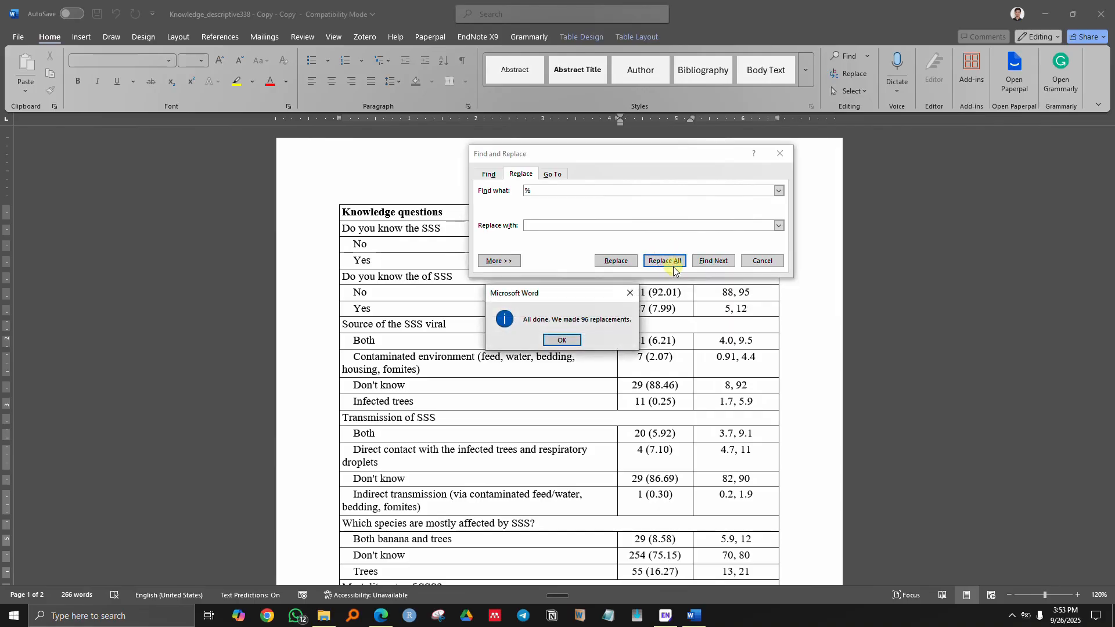
{"action": "left_click", "coordinate": [562, 340]}
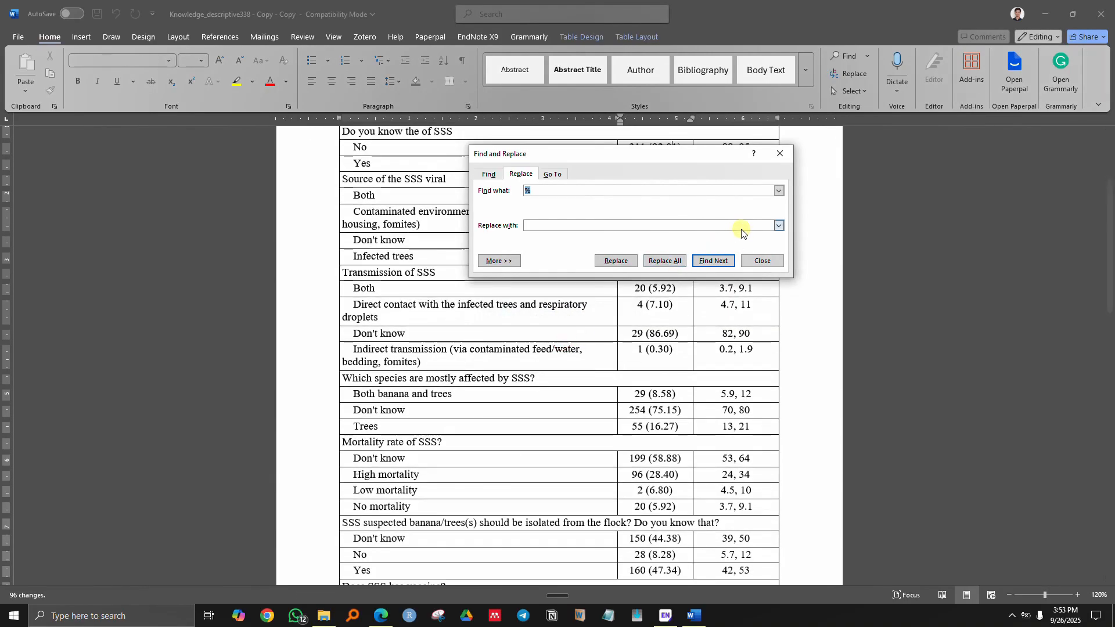
{"action": "left_click", "coordinate": [761, 260]}
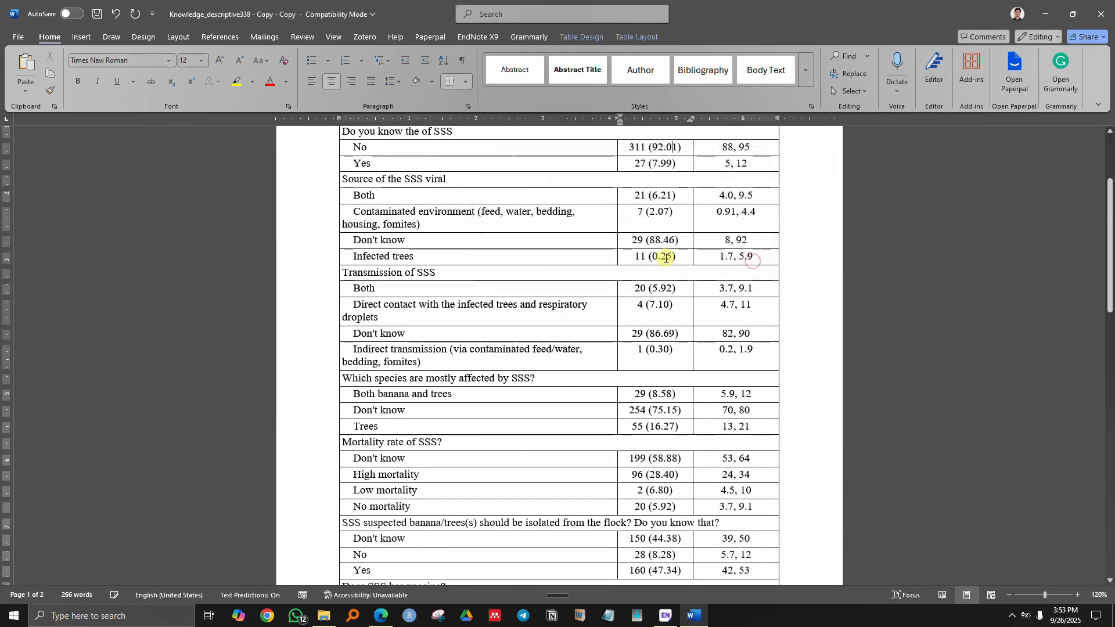
{"action": "scroll", "coordinate": [668, 256], "scroll_direction": "up", "scroll_amount": 3}
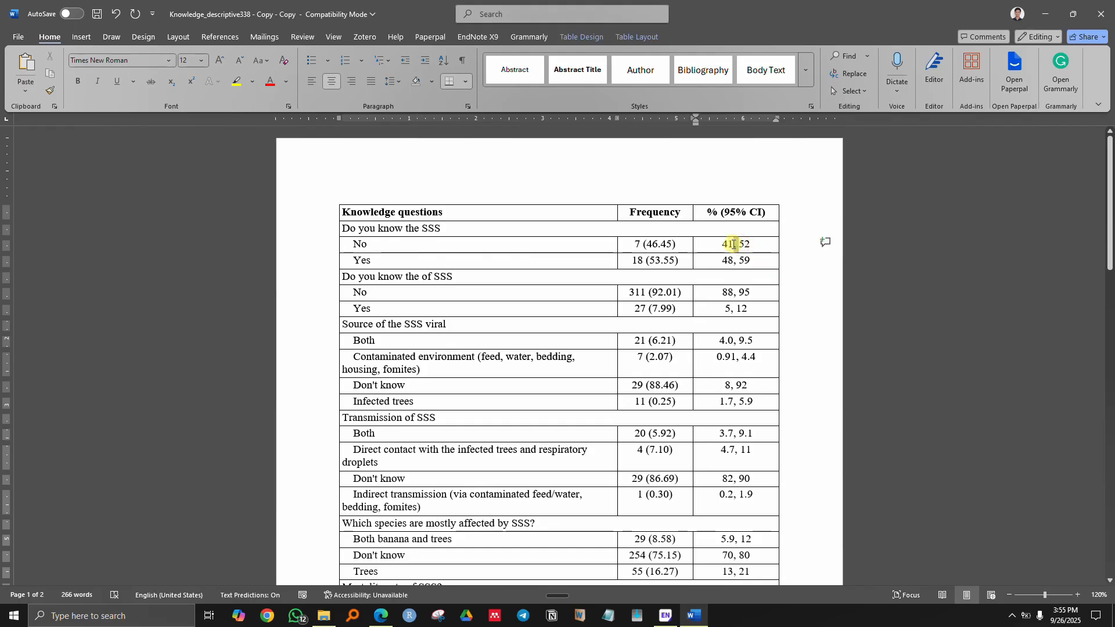
- Replace the commas with hyphens in the CI column only (31 replacements), giving ranges like 41-52 and 0.91-4.4
{"action": "double_click", "coordinate": [733, 245]}
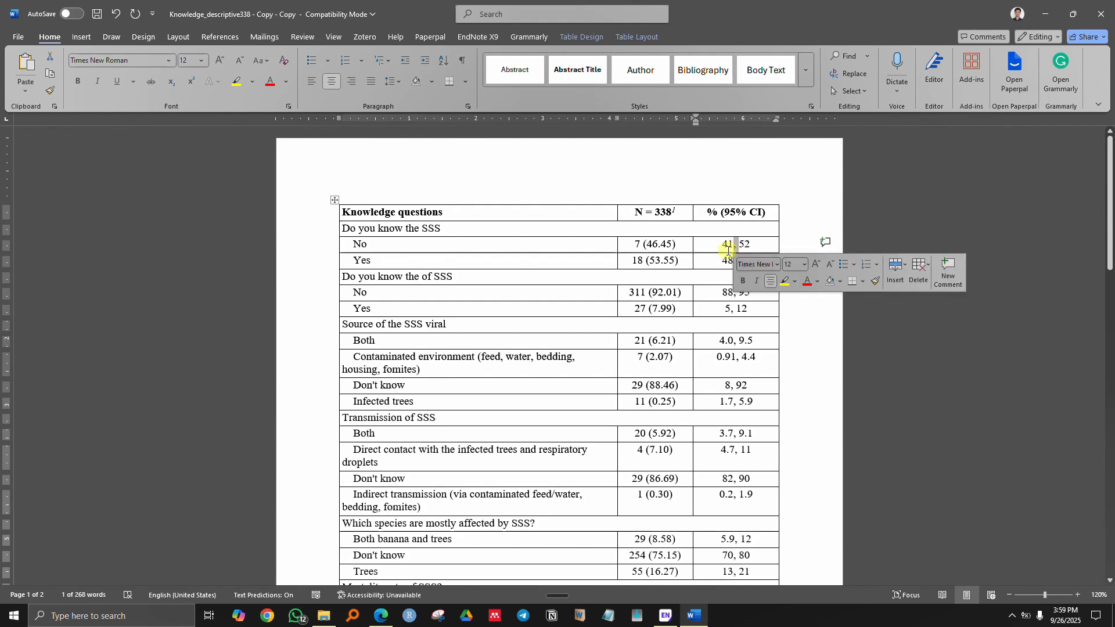
{"action": "left_click_drag", "start_coordinate": [725, 244], "coordinate": [733, 526]}
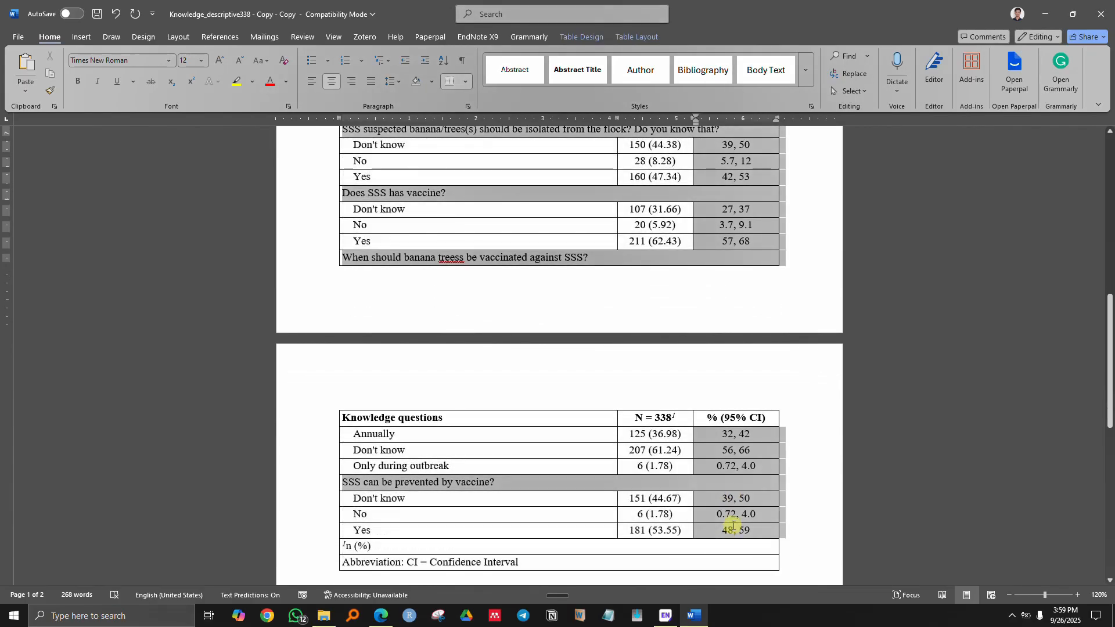
{"action": "key", "text": "ctrl+h"}
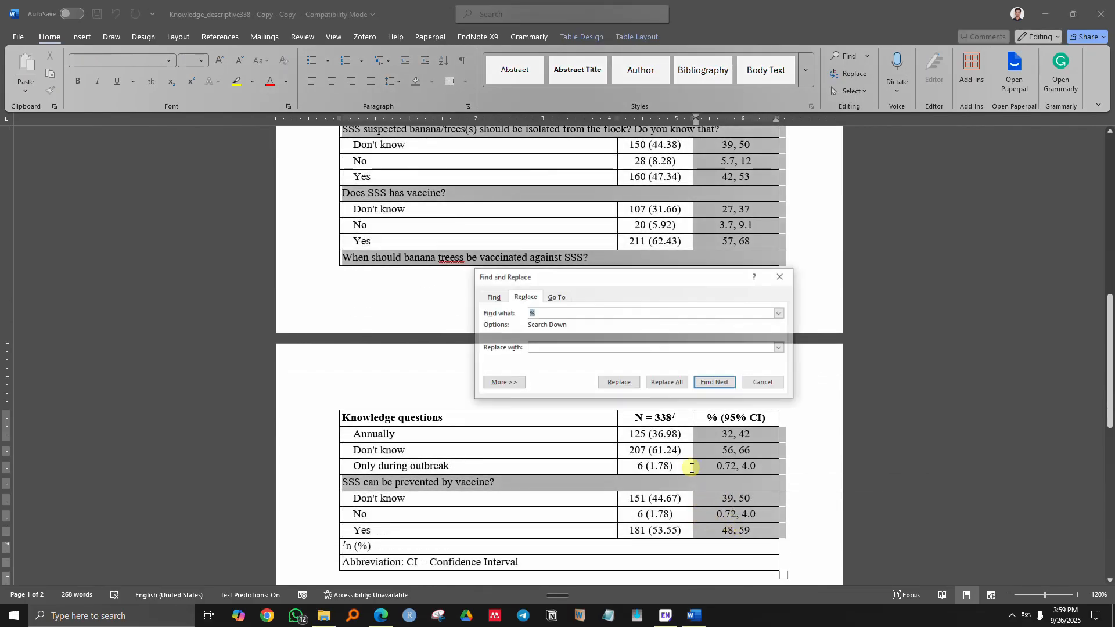
{"action": "left_click", "coordinate": [547, 319]}
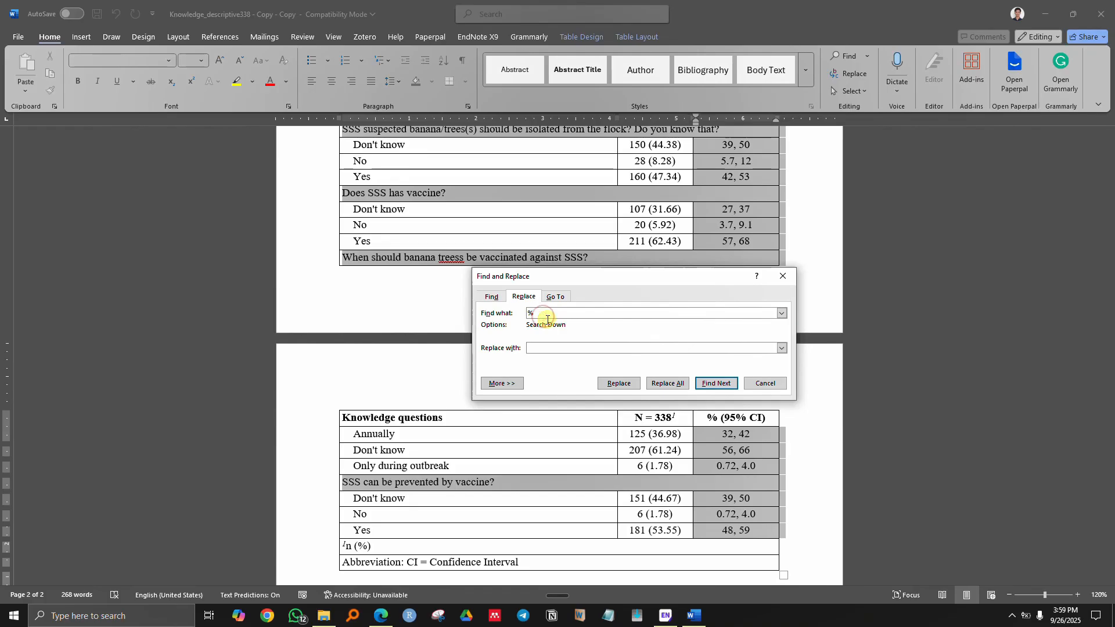
{"action": "key", "text": "BackSpace"}
{"action": "type", "text": ","}
{"action": "left_click", "coordinate": [554, 348]}
{"action": "type", "text": "-"}
{"action": "left_click", "coordinate": [664, 389]}
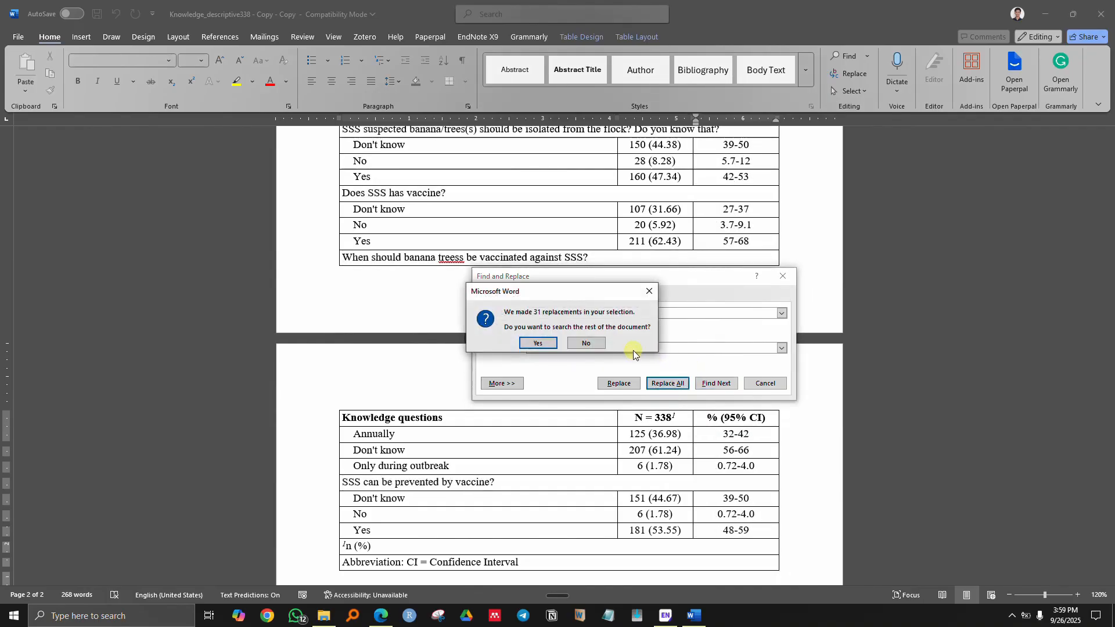
{"action": "left_click", "coordinate": [580, 342]}
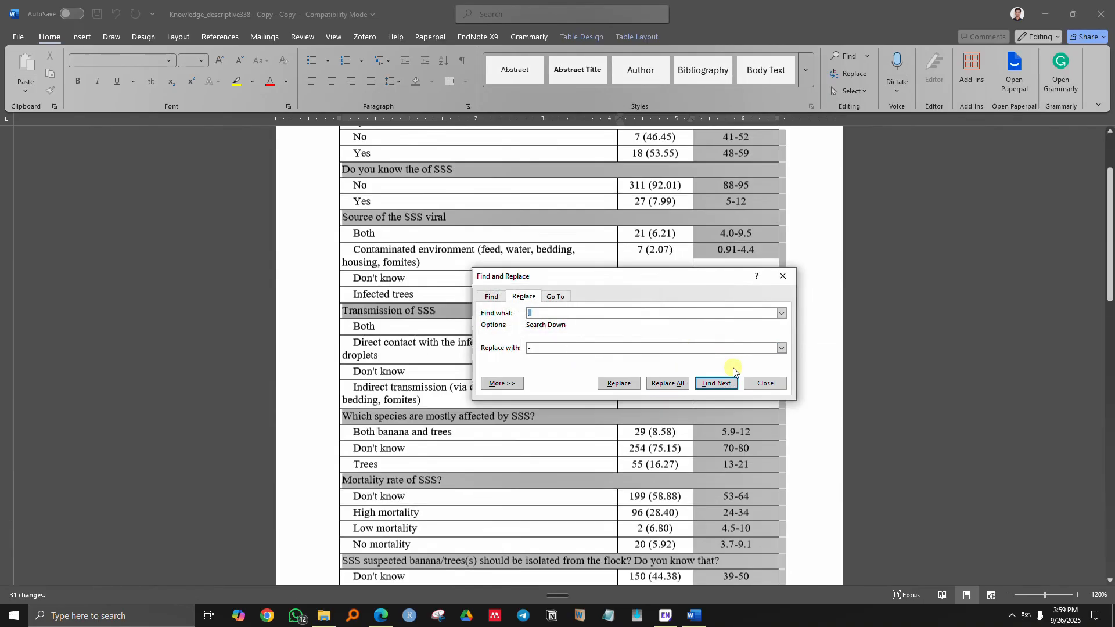
{"action": "left_click", "coordinate": [767, 384]}
{"action": "scroll", "coordinate": [734, 281], "scroll_direction": "up", "scroll_amount": 3}
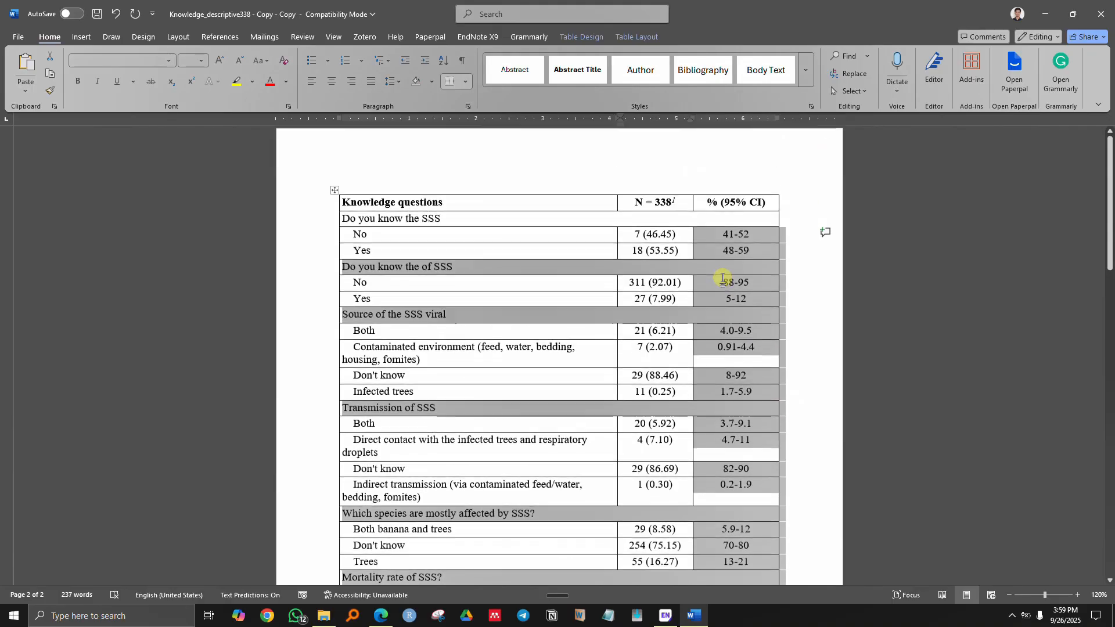
{"action": "left_click", "coordinate": [728, 253]}
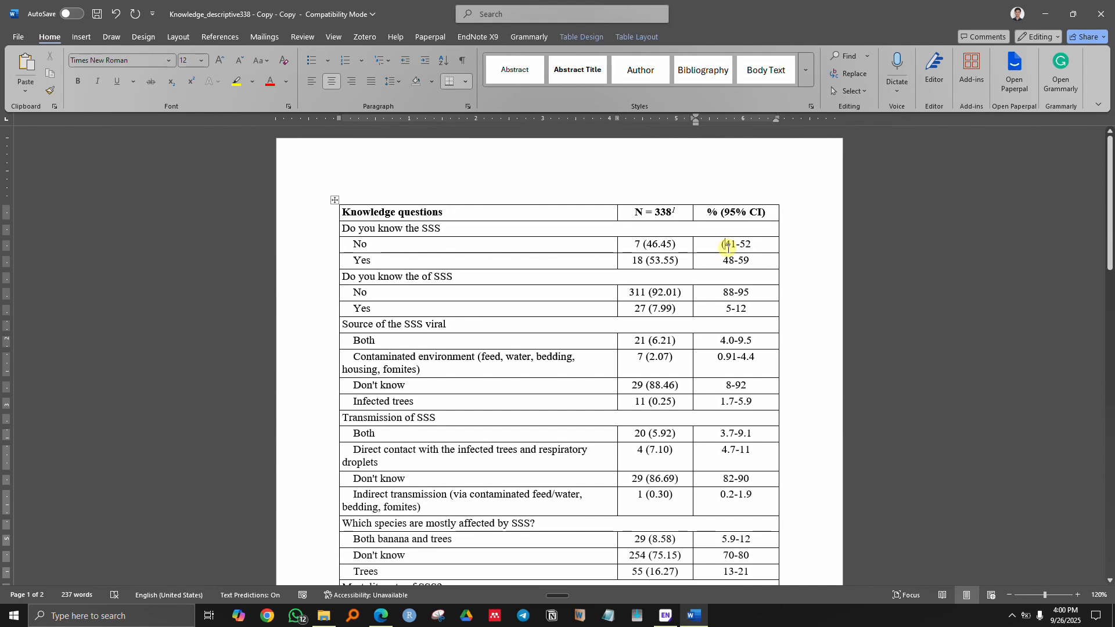
- Copy an opening bracket and paste it before the first-page intervals, from 48-59 down to 70-80
{"action": "left_click_drag", "start_coordinate": [727, 242], "coordinate": [722, 247]}
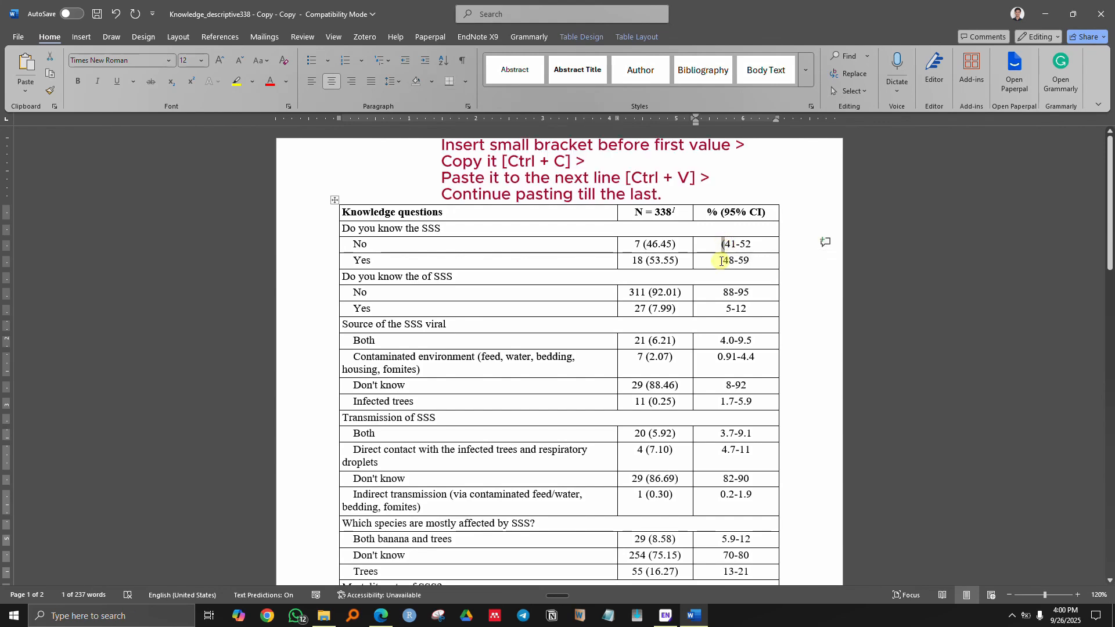
{"action": "key", "text": "ctrl+c"}
{"action": "left_click", "coordinate": [721, 262]}
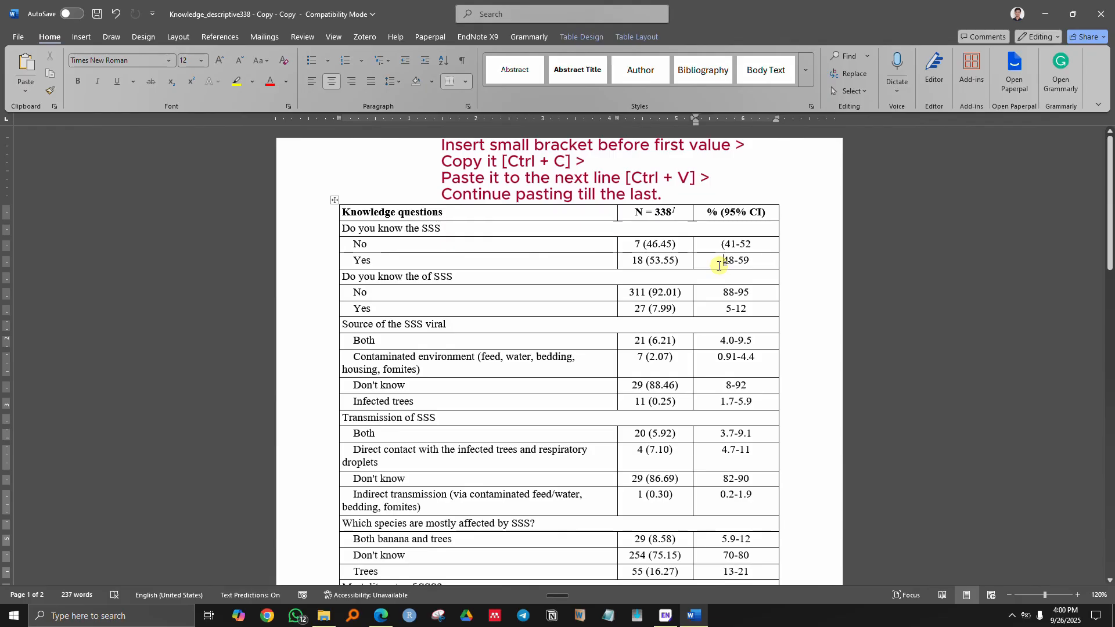
{"action": "key", "text": "Down"}
{"action": "key", "text": "Down"}
{"action": "key", "text": "ctrl+v"}
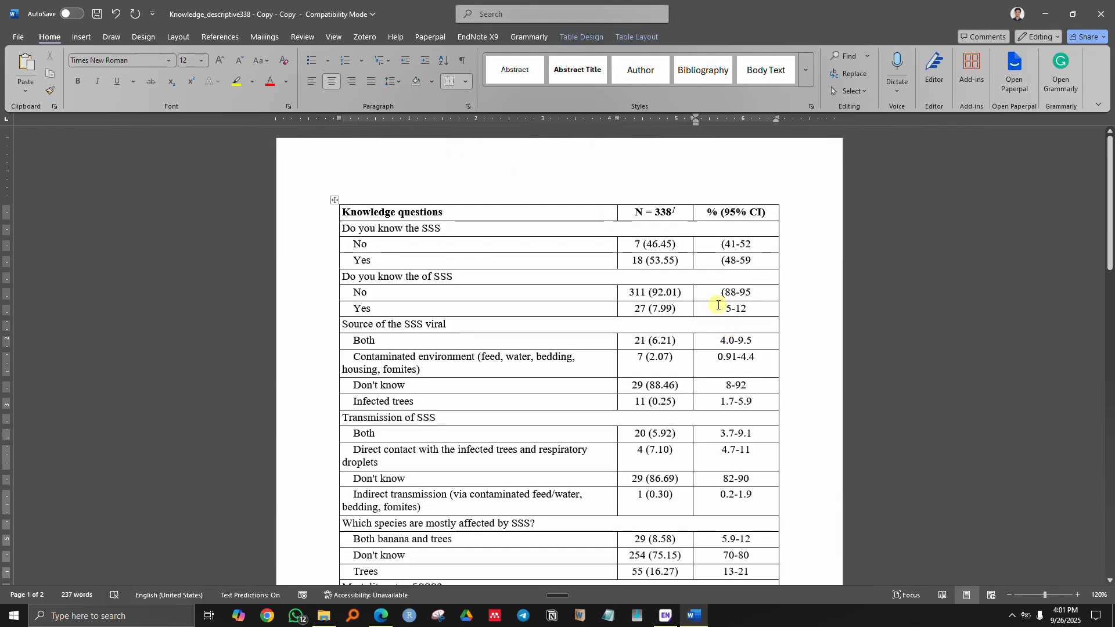
{"action": "left_click", "coordinate": [718, 341]}
{"action": "key", "text": "ctrl+v"}
{"action": "left_click", "coordinate": [718, 356]}
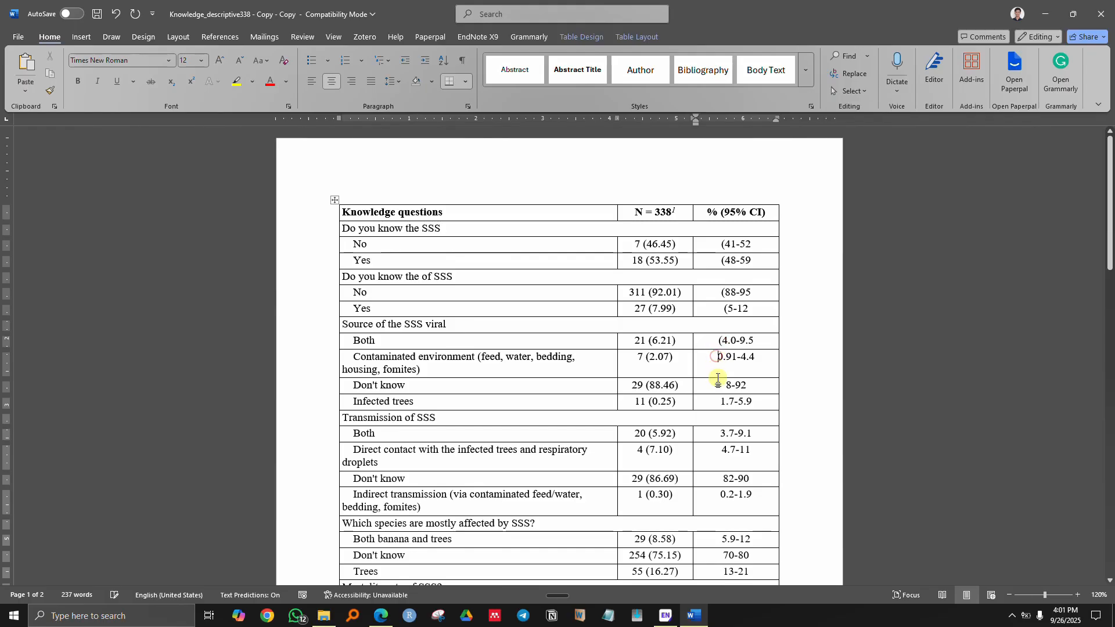
{"action": "key", "text": "ctrl+v"}
{"action": "left_click", "coordinate": [726, 385]}
{"action": "key", "text": "ctrl+v"}
{"action": "left_click", "coordinate": [721, 405]}
{"action": "key", "text": "ctrl+v"}
{"action": "left_click", "coordinate": [721, 435]}
{"action": "key", "text": "ctrl+v"}
{"action": "left_click", "coordinate": [721, 449]}
{"action": "key", "text": "ctrl+v"}
{"action": "left_click", "coordinate": [723, 479]}
{"action": "key", "text": "ctrl+v"}
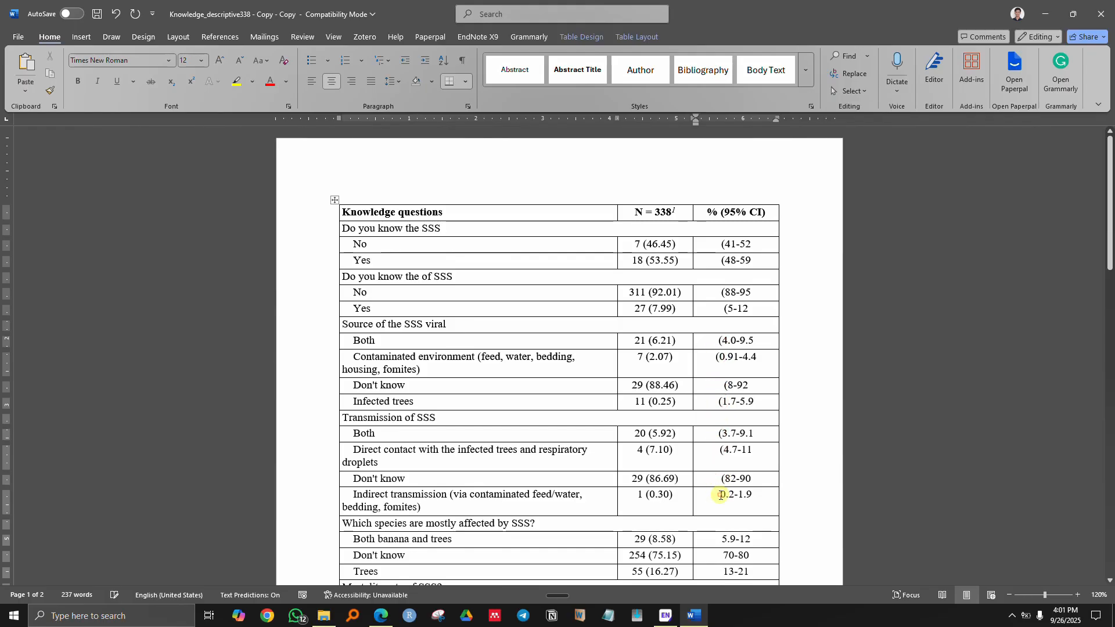
{"action": "key", "text": "ctrl+v"}
{"action": "left_click", "coordinate": [721, 466]}
{"action": "key", "text": "ctrl+v"}
{"action": "left_click", "coordinate": [721, 488]}
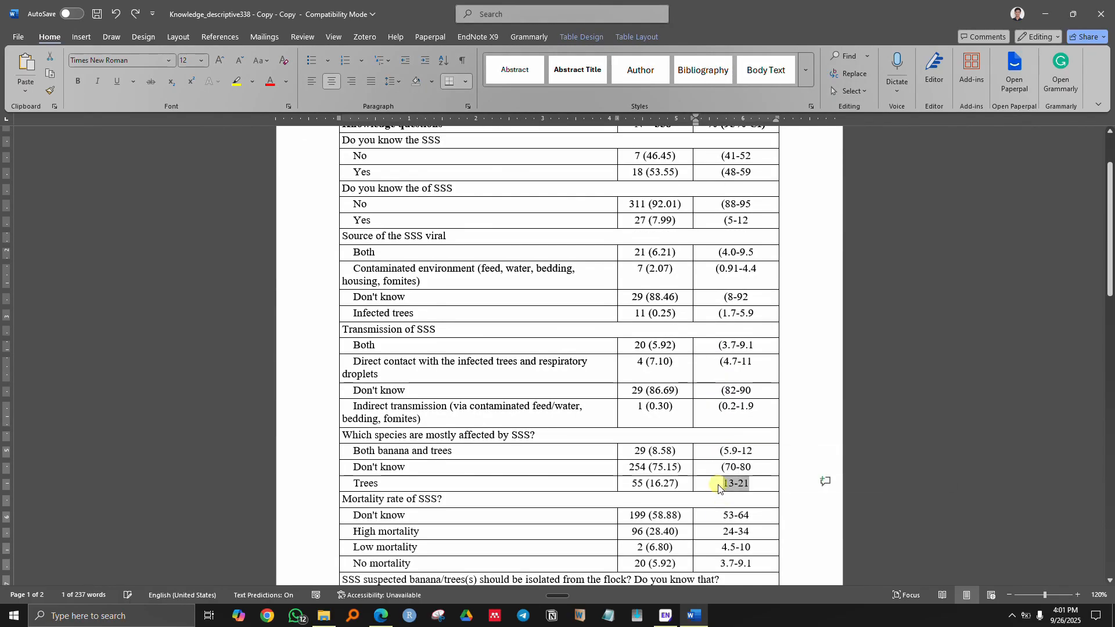
- Add opening brackets before the next intervals, 53-64 through 57-68
{"action": "key", "text": "ctrl+v"}
{"action": "left_click", "coordinate": [721, 516]}
{"action": "key", "text": "ctrl+v"}
{"action": "scroll", "coordinate": [721, 515], "scroll_direction": "down", "scroll_amount": 3}
{"action": "left_click", "coordinate": [722, 355]}
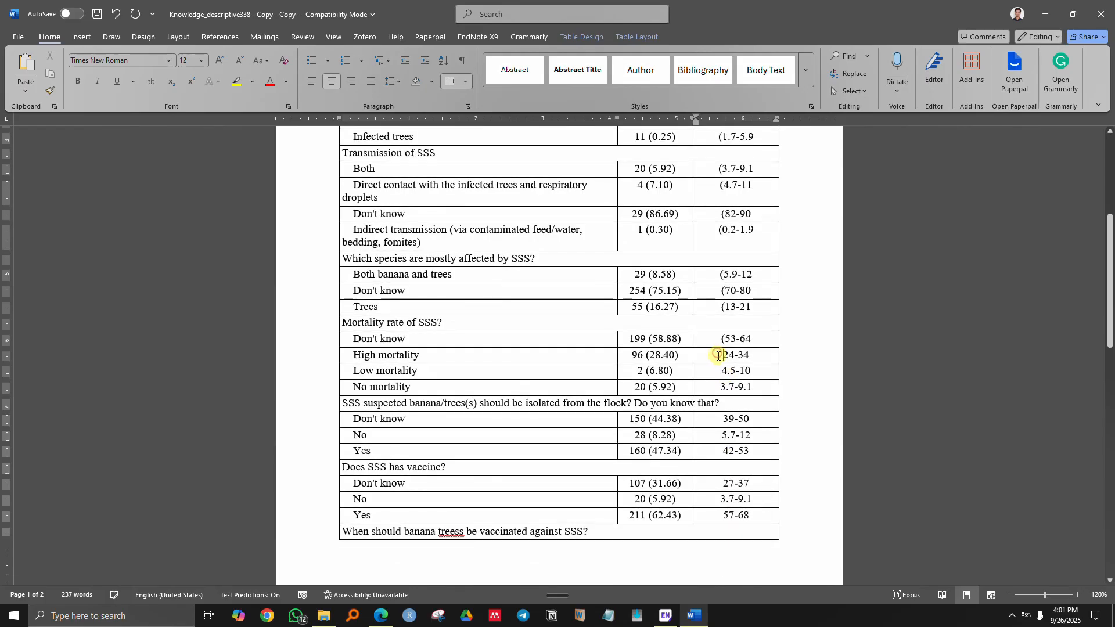
{"action": "key", "text": "ctrl+v"}
{"action": "left_click", "coordinate": [720, 372]}
{"action": "key", "text": "ctrl+v"}
{"action": "left_click", "coordinate": [721, 387]}
{"action": "key", "text": "ctrl+v"}
{"action": "left_click", "coordinate": [720, 419]}
{"action": "key", "text": "ctrl+v"}
{"action": "left_click", "coordinate": [720, 435]}
- Add opening brackets before the remaining page-two intervals, 32-42 through the second 0.72-4.0
{"action": "key", "text": "ctrl+v"}
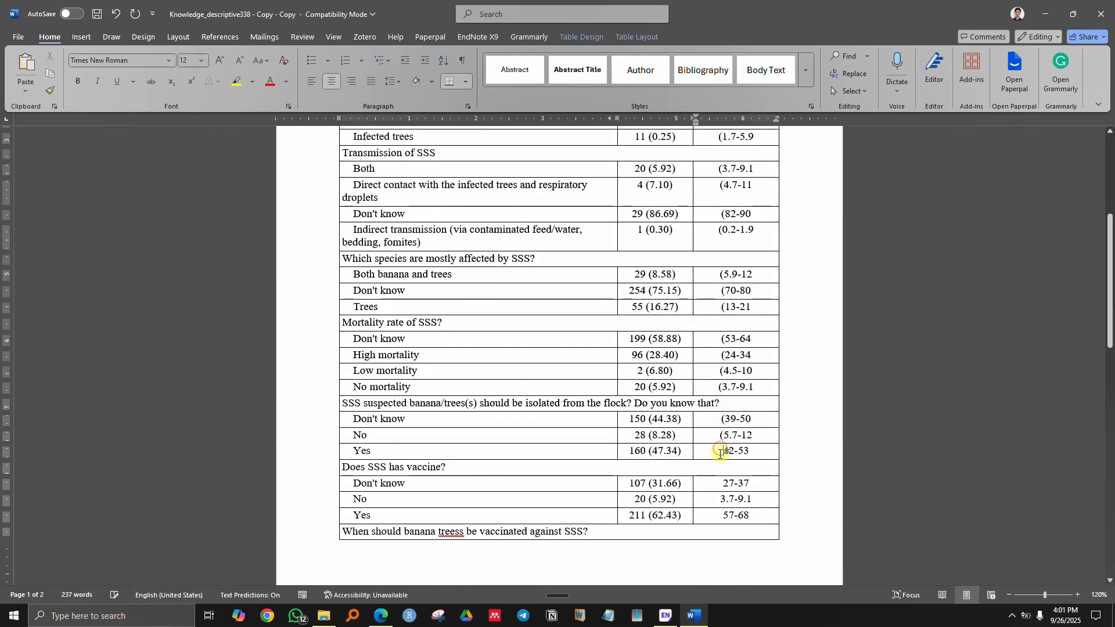
{"action": "left_click", "coordinate": [722, 451]}
{"action": "key", "text": "ctrl+v"}
{"action": "left_click", "coordinate": [721, 500]}
{"action": "key", "text": "ctrl+v"}
{"action": "left_click", "coordinate": [721, 515]}
{"action": "key", "text": "ctrl+v"}
{"action": "scroll", "coordinate": [721, 515], "scroll_direction": "down", "scroll_amount": 6}
{"action": "left_click", "coordinate": [722, 355]}
{"action": "key", "text": "ctrl+v"}
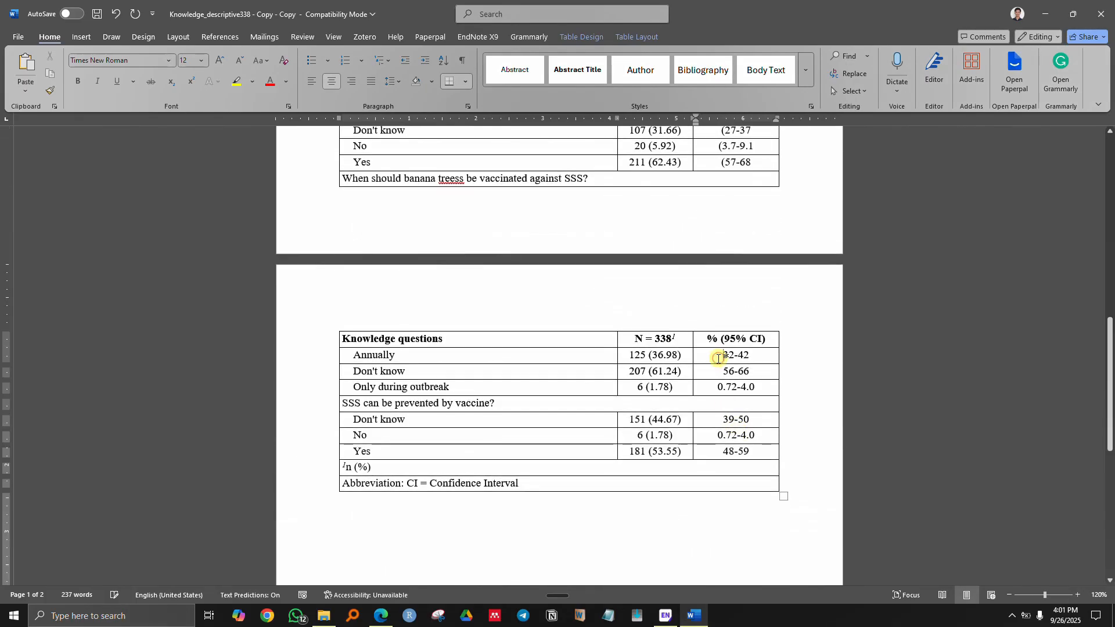
{"action": "key", "text": "ctrl+v"}
{"action": "left_click", "coordinate": [720, 418]}
{"action": "key", "text": "ctrl+v"}
{"action": "left_click", "coordinate": [720, 435]}
{"action": "key", "text": "ctrl+v"}
{"action": "left_click", "coordinate": [720, 451]}
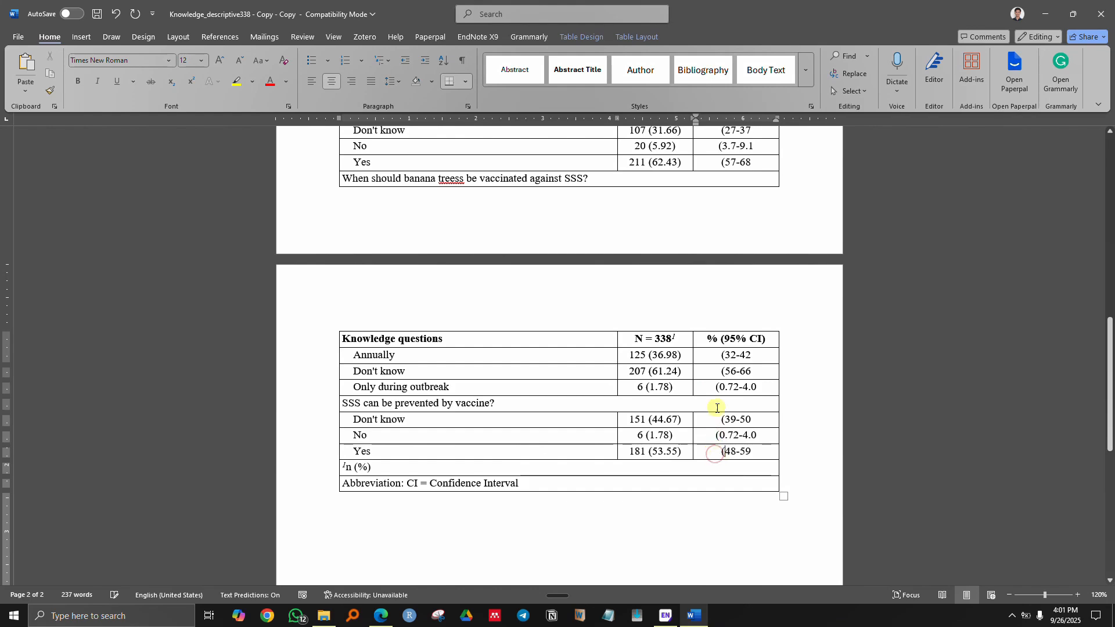
{"action": "scroll", "coordinate": [742, 269], "scroll_direction": "up", "scroll_amount": 4}
{"action": "scroll", "coordinate": [742, 269], "scroll_direction": "up", "scroll_amount": 4}
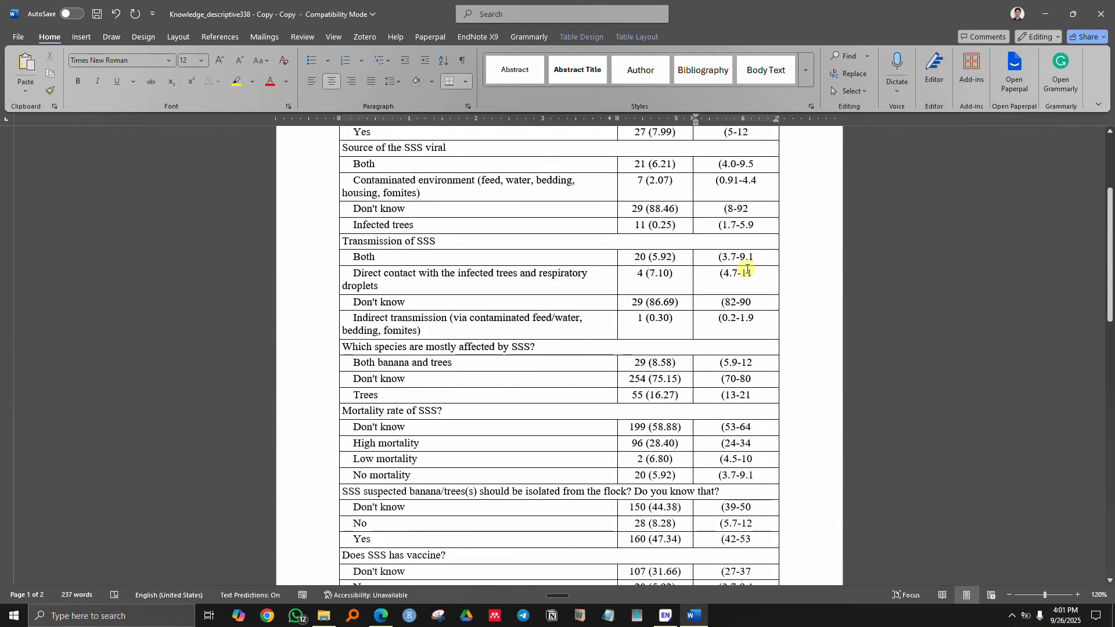
{"action": "scroll", "coordinate": [747, 269], "scroll_direction": "up", "scroll_amount": 3}
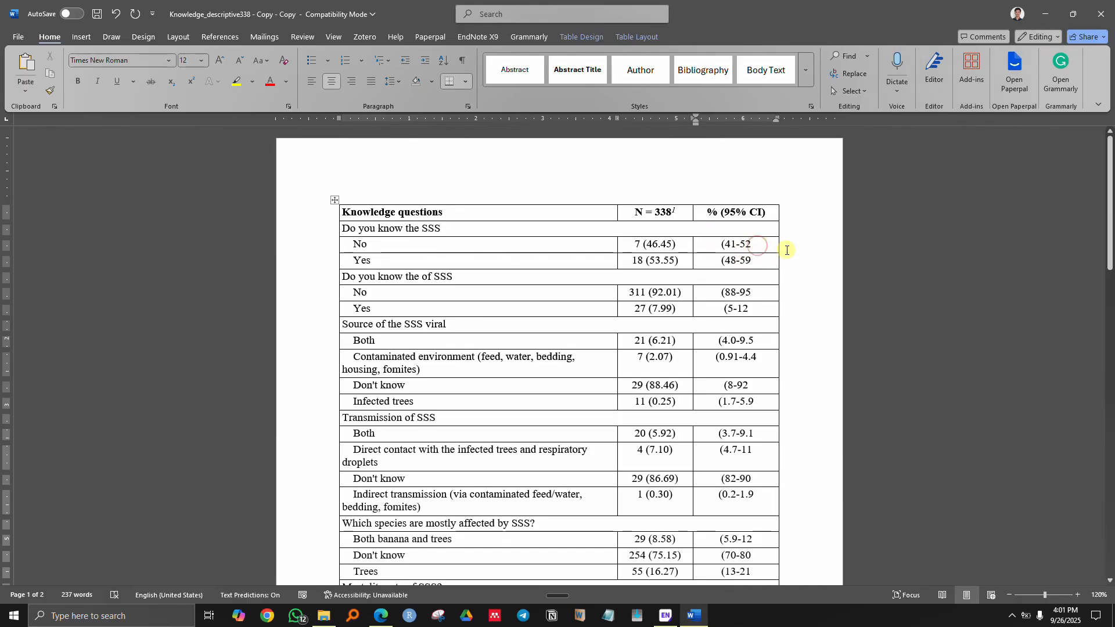
- Close the first intervals with ')', from (41-52) and (48-59) through (4.7-11)
{"action": "type", "text": ")"}
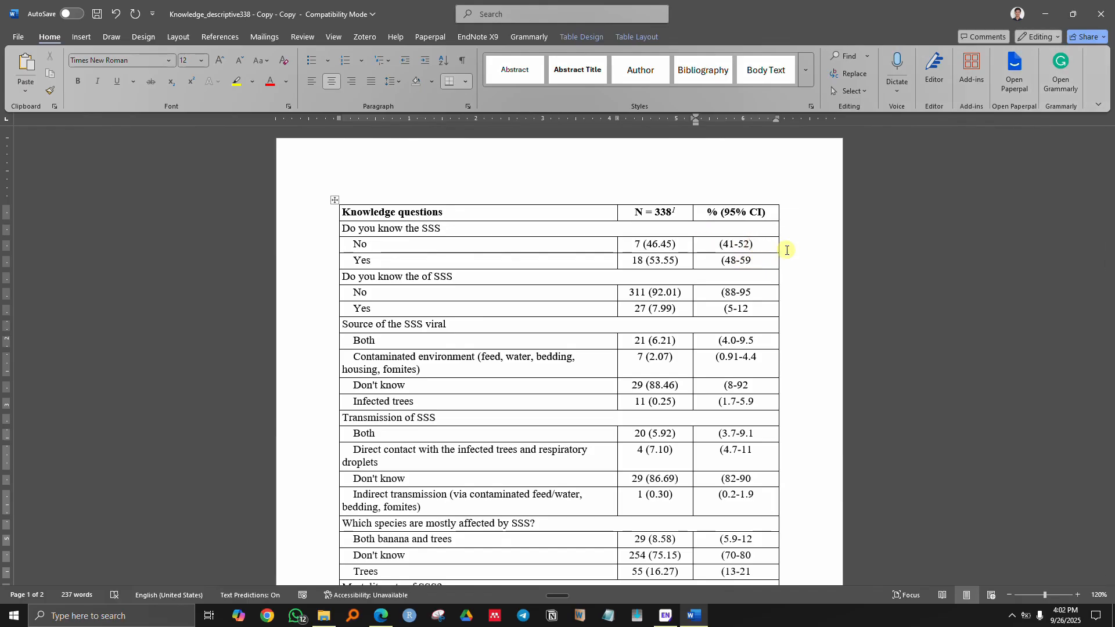
{"action": "left_click", "coordinate": [756, 261]}
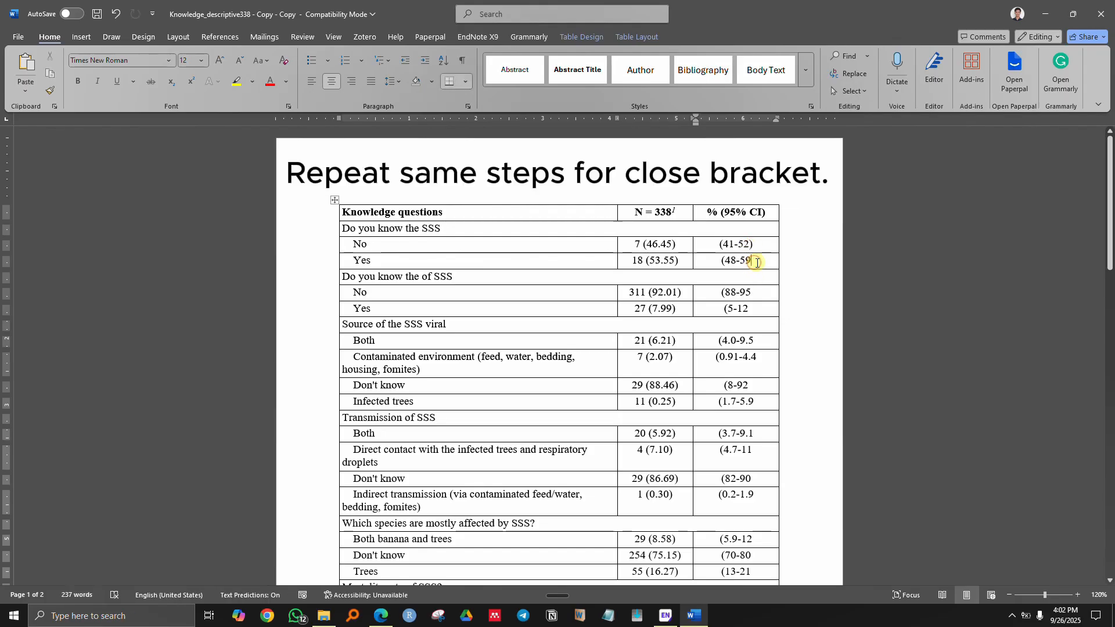
{"action": "type", "text": ")"}
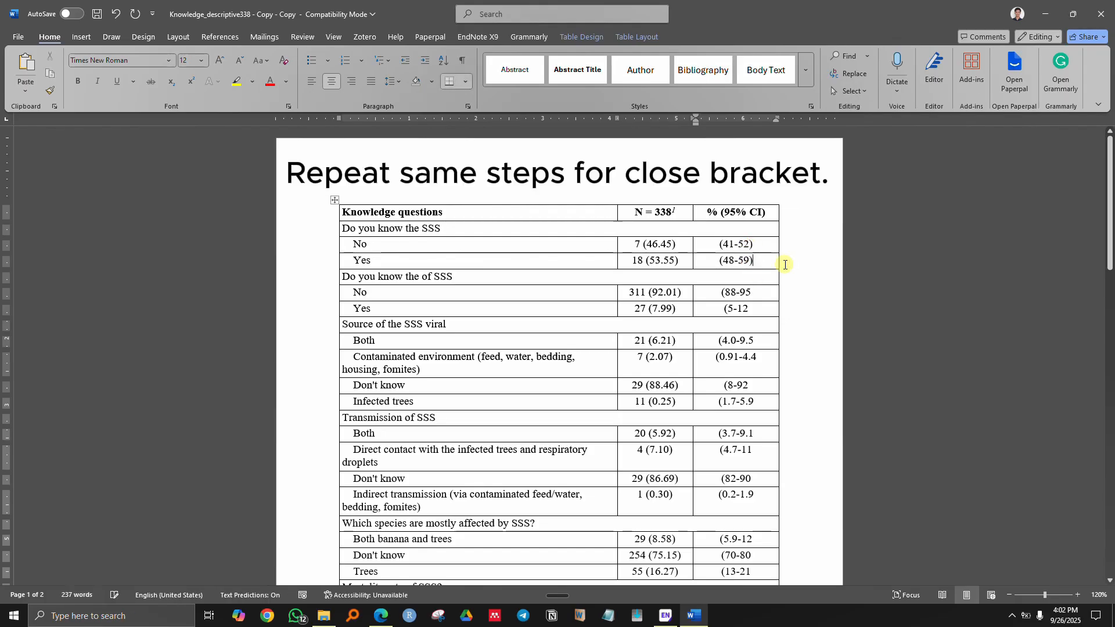
{"action": "left_click", "coordinate": [755, 295]}
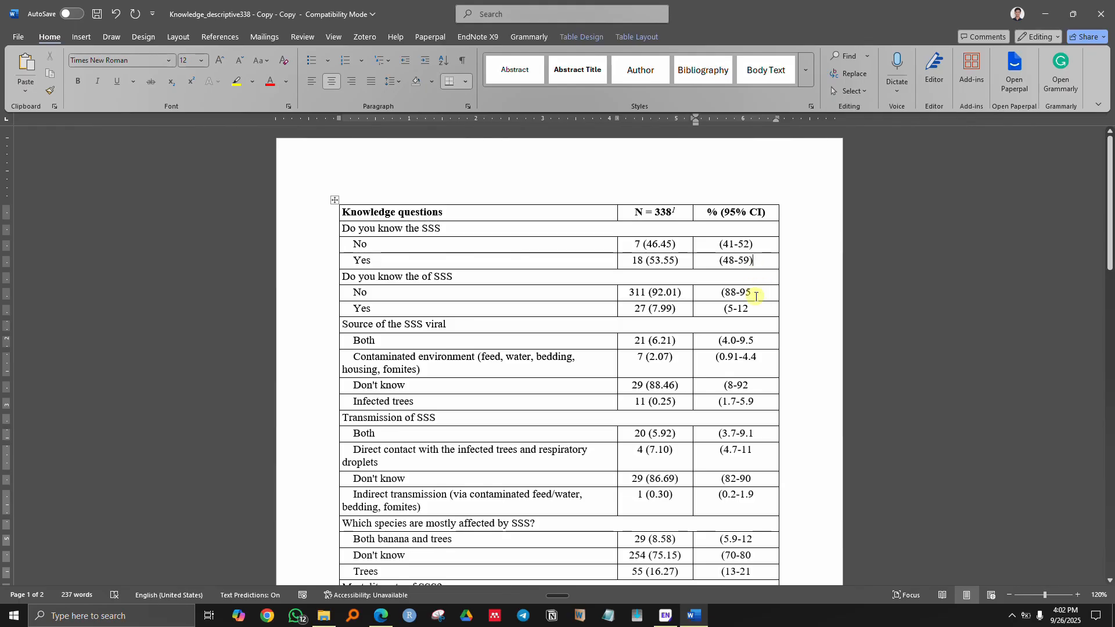
{"action": "type", "text": ")"}
{"action": "left_click", "coordinate": [759, 310]}
{"action": "type", "text": ")"}
{"action": "left_click", "coordinate": [759, 341]}
{"action": "type", "text": ")"}
{"action": "left_click", "coordinate": [760, 357]}
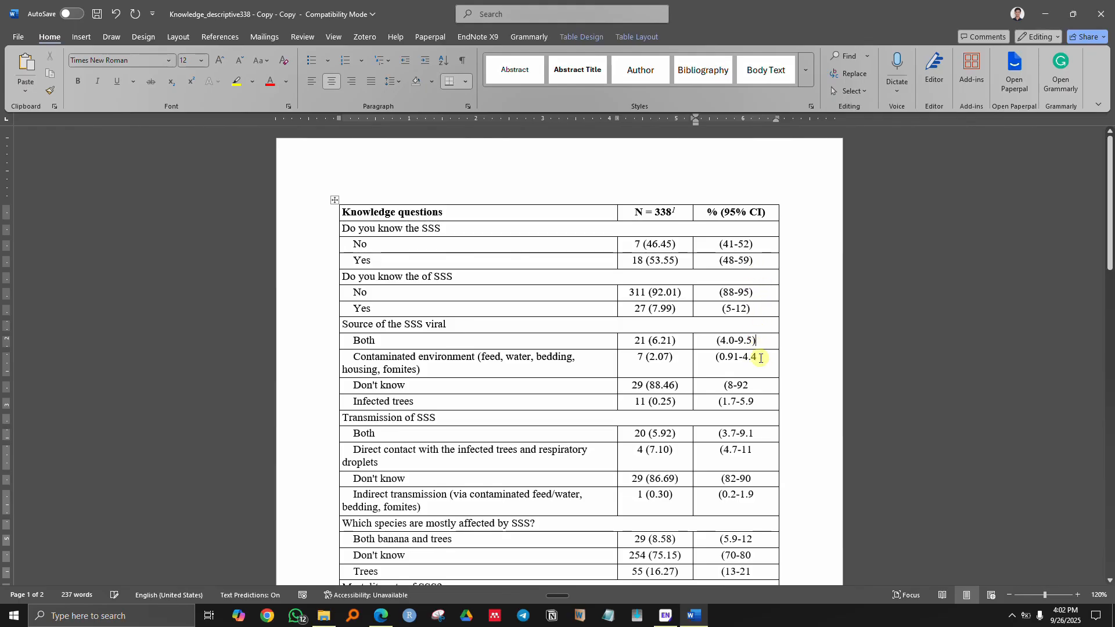
{"action": "type", "text": "))"}
{"action": "left_click", "coordinate": [759, 401]}
{"action": "type", "text": ")"}
{"action": "left_click", "coordinate": [754, 435]}
{"action": "type", "text": ")"}
{"action": "left_click", "coordinate": [755, 451]}
- Add closing brackets to the intervals from (82-90) through (3.7-9.1)
{"action": "type", "text": ")"}
{"action": "scroll", "coordinate": [757, 450], "scroll_direction": "down", "scroll_amount": 3}
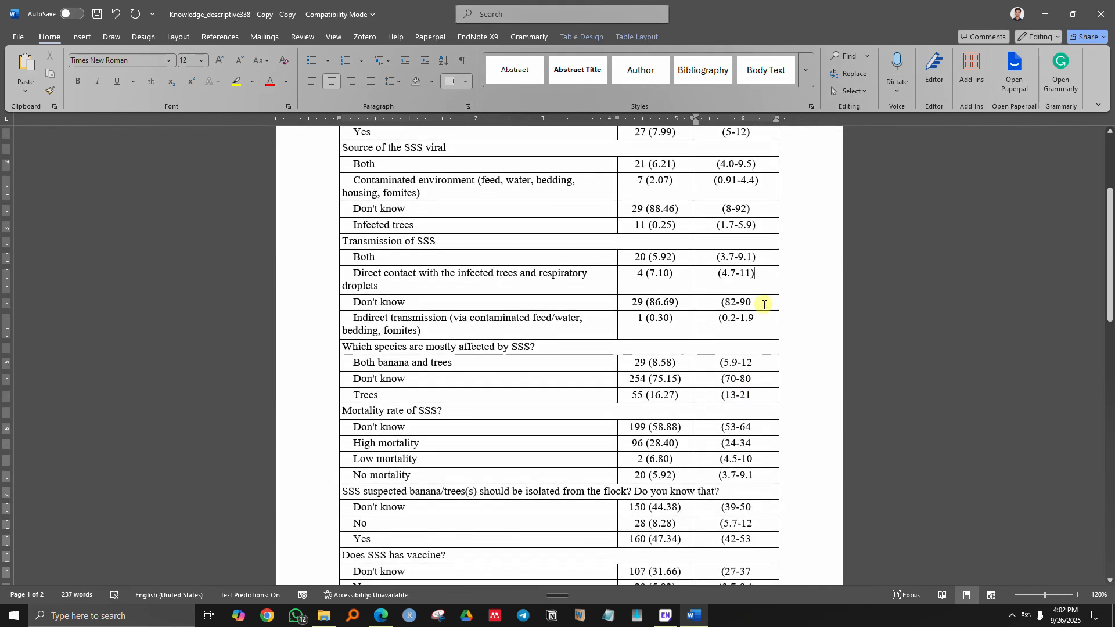
{"action": "left_click", "coordinate": [763, 305]}
{"action": "type", "text": ")"}
{"action": "left_click", "coordinate": [760, 319]}
{"action": "type", "text": ")"}
{"action": "left_click", "coordinate": [755, 395]}
{"action": "type", "text": ")"}
{"action": "left_click", "coordinate": [755, 427]}
{"action": "type", "text": ")"}
{"action": "left_click", "coordinate": [755, 443]}
{"action": "type", "text": ")"}
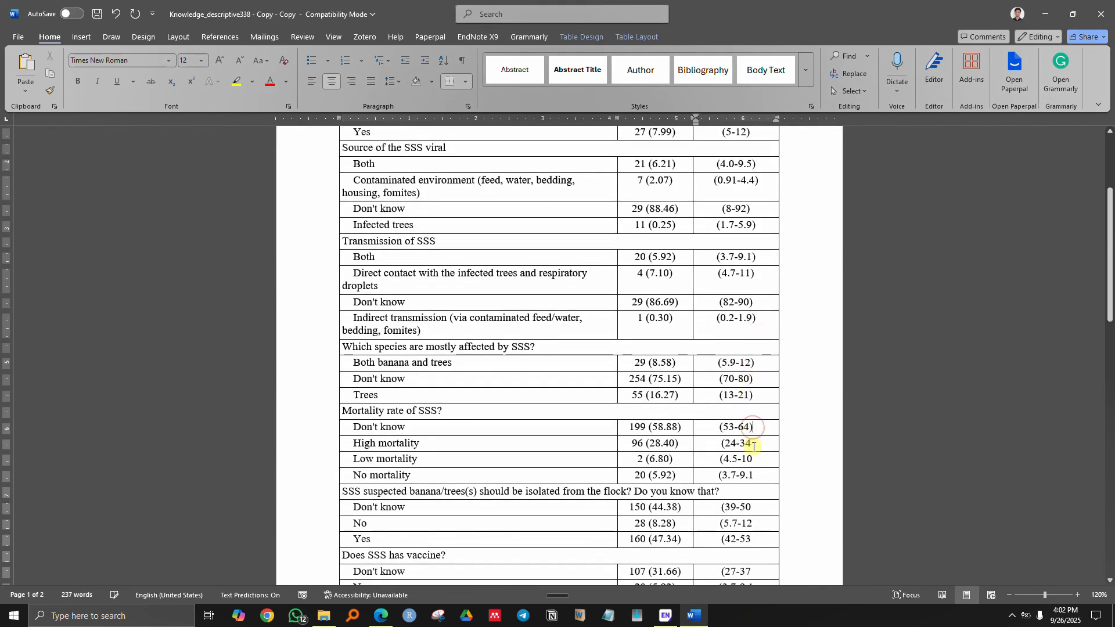
{"action": "scroll", "coordinate": [755, 444], "scroll_direction": "down", "scroll_amount": 2}
{"action": "left_click", "coordinate": [755, 420]}
{"action": "type", "text": ")"}
{"action": "left_click", "coordinate": [755, 435]}
{"action": "type", "text": ")"}
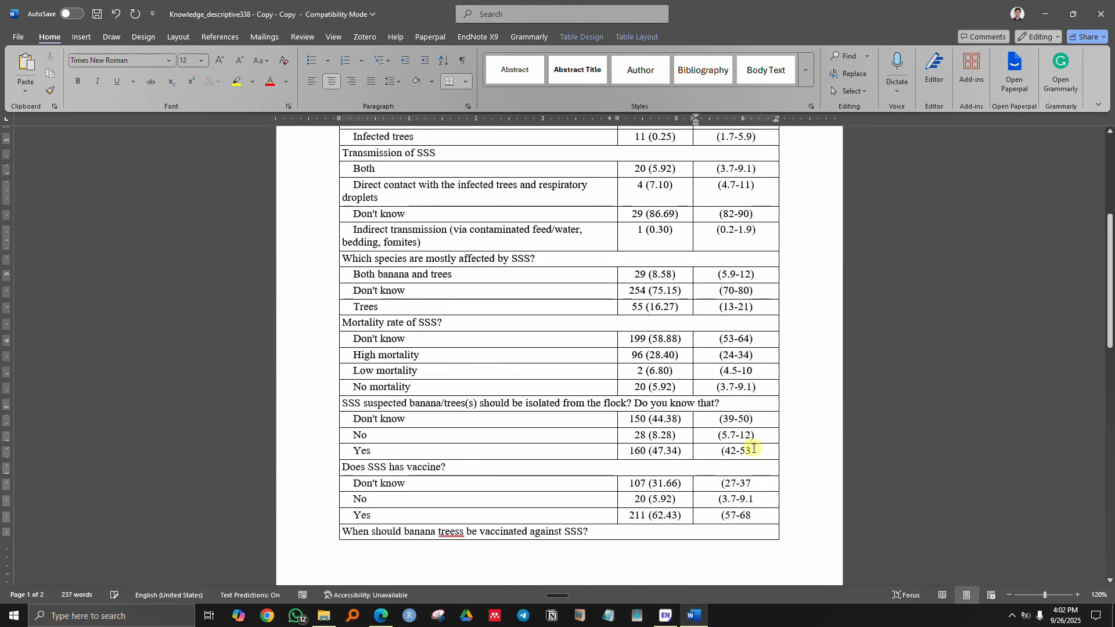
{"action": "left_click", "coordinate": [755, 450]}
- Close the remaining page-two intervals, (57-68) through (48-59), with ')'
{"action": "type", "text": ")"}
{"action": "left_click", "coordinate": [755, 483]}
{"action": "type", "text": ")"}
{"action": "left_click", "coordinate": [756, 498]}
{"action": "type", "text": ")"}
{"action": "scroll", "coordinate": [756, 498], "scroll_direction": "down", "scroll_amount": 3}
{"action": "left_click", "coordinate": [759, 341]}
{"action": "type", "text": ")"}
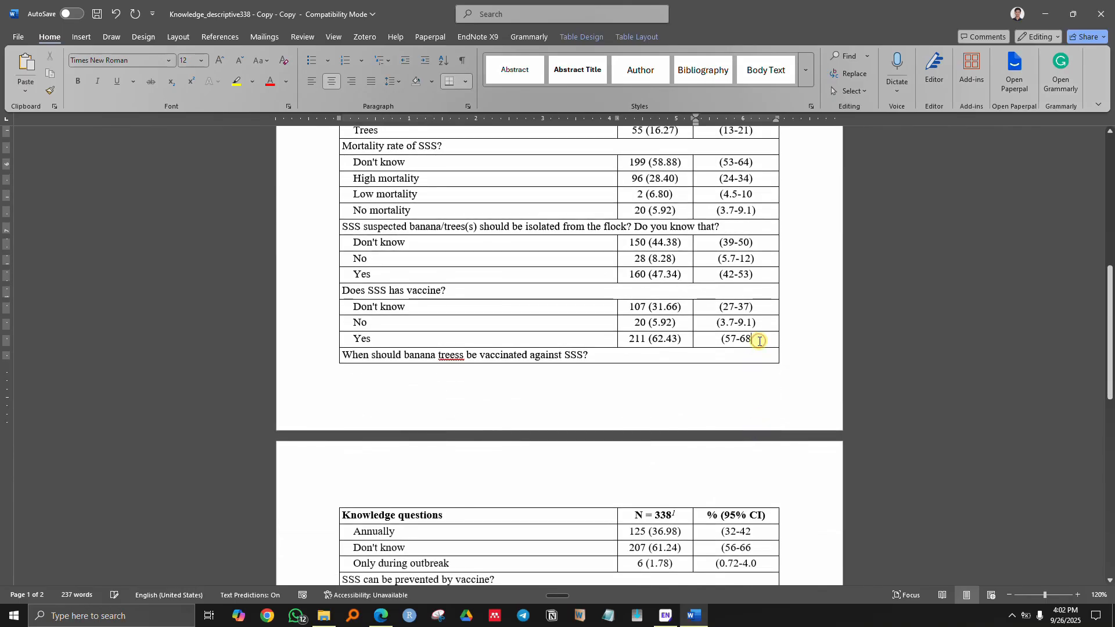
{"action": "scroll", "coordinate": [760, 342], "scroll_direction": "down", "scroll_amount": 3}
{"action": "left_click", "coordinate": [760, 373]}
{"action": "type", "text": ")"}
{"action": "left_click", "coordinate": [758, 388]}
{"action": "type", "text": ")"}
{"action": "left_click", "coordinate": [755, 419]}
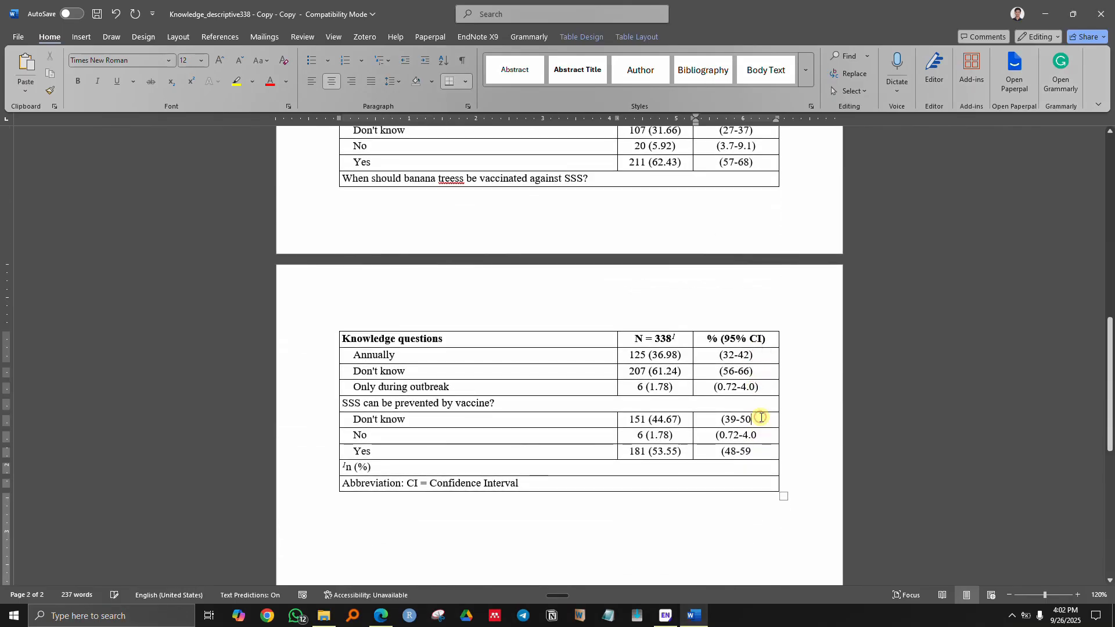
{"action": "type", "text": ")"}
{"action": "left_click", "coordinate": [755, 435]}
{"action": "type", "text": ")"}
{"action": "left_click", "coordinate": [758, 450]}
{"action": "type", "text": ")"}
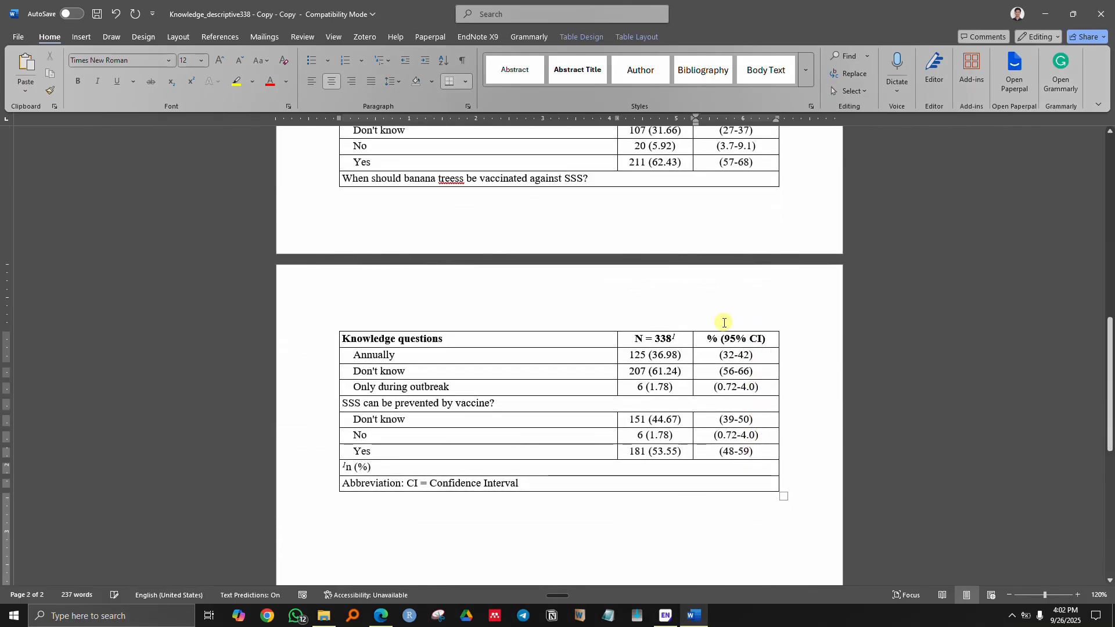
{"action": "scroll", "coordinate": [686, 273], "scroll_direction": "up", "scroll_amount": 10}
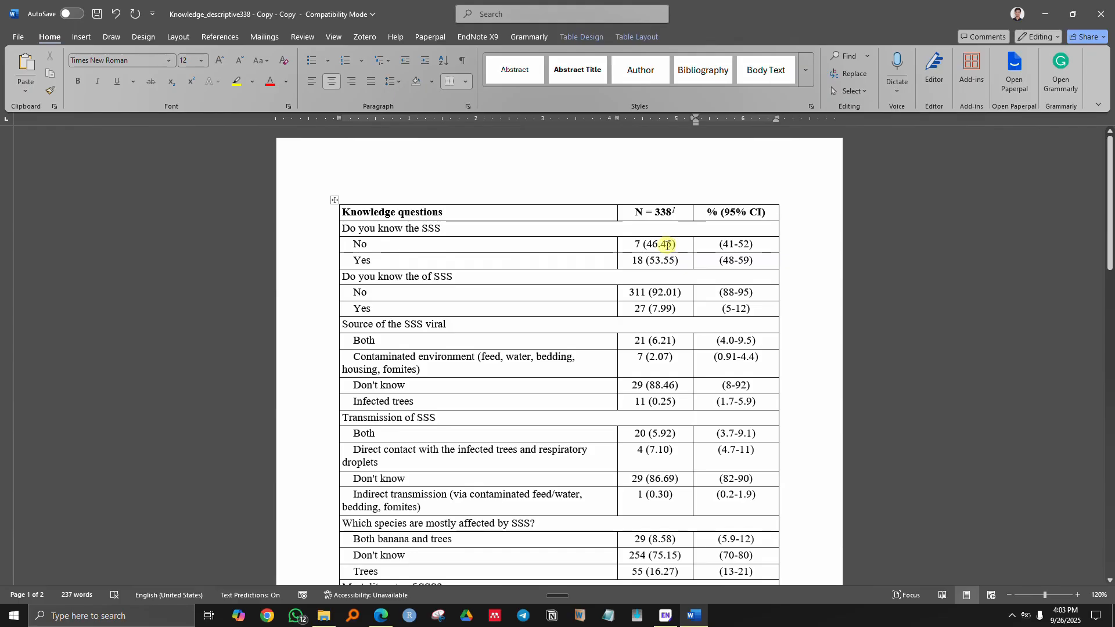
- Move 46.45 and 53.55 in front of the (41-52) and (48-59) intervals, removing leftover brackets
{"action": "left_click", "coordinate": [666, 244]}
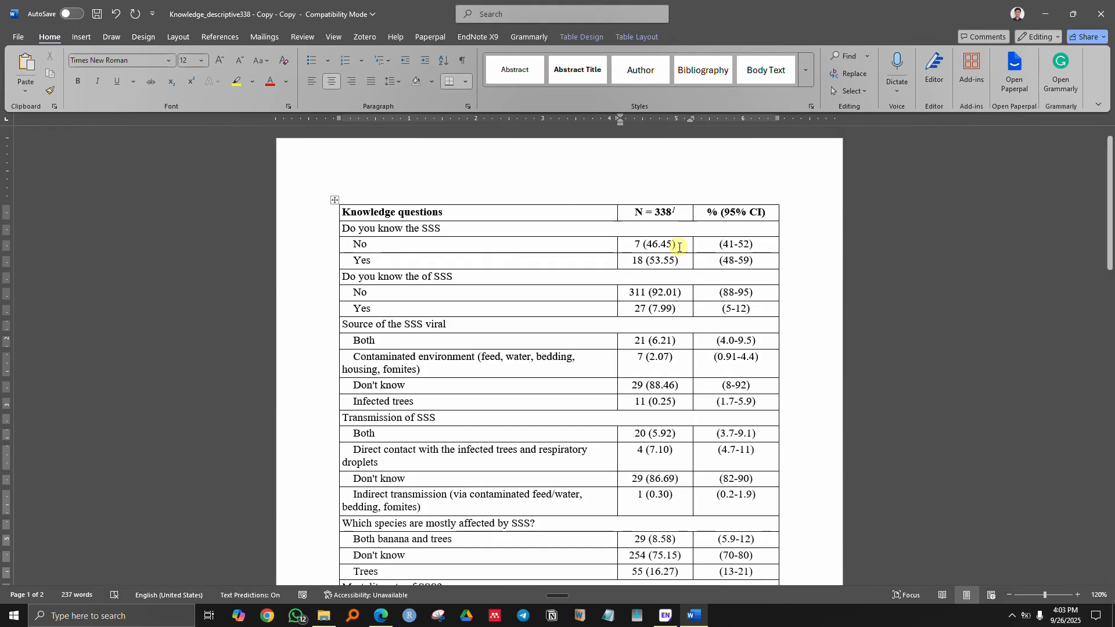
{"action": "key", "text": "BackSpace"}
{"action": "left_click_drag", "start_coordinate": [672, 240], "coordinate": [651, 241]}
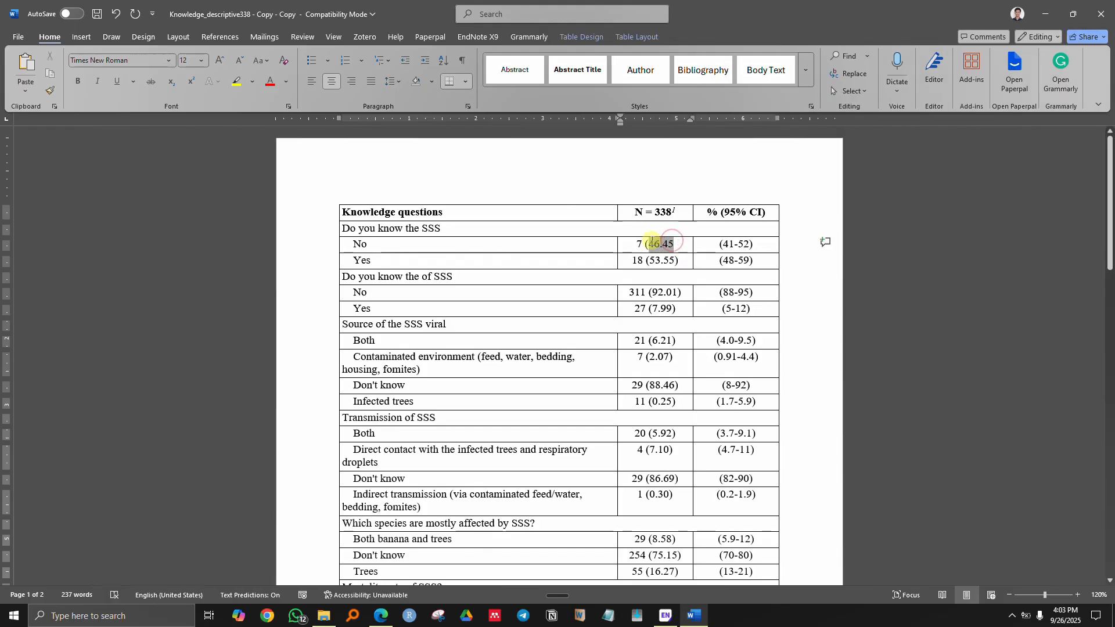
{"action": "key", "text": "ctrl+x"}
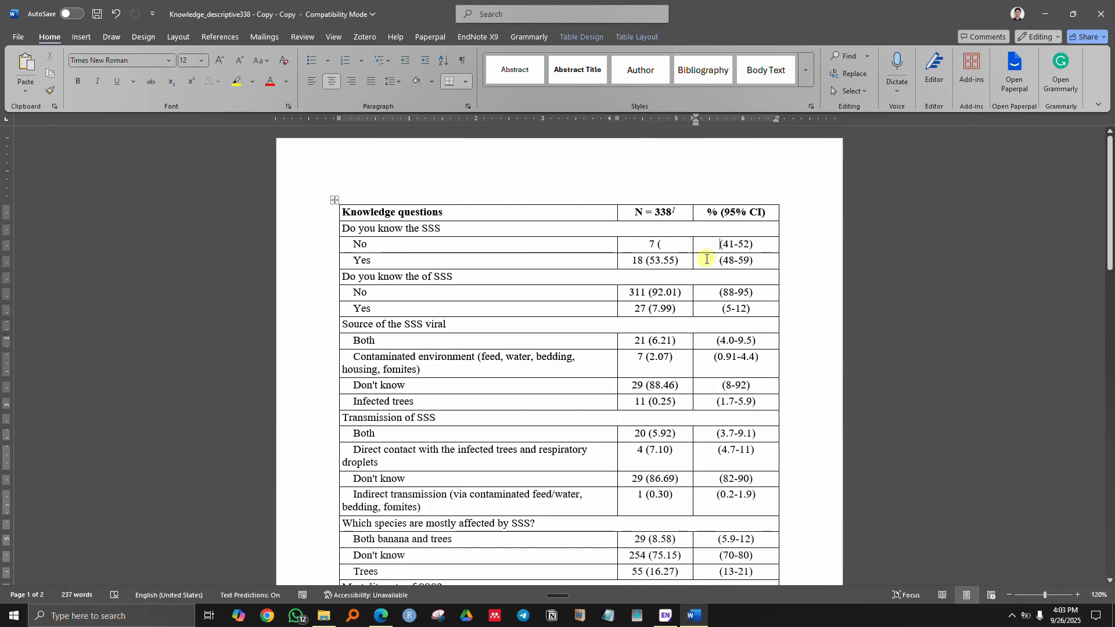
{"action": "key", "text": "ctrl+v"}
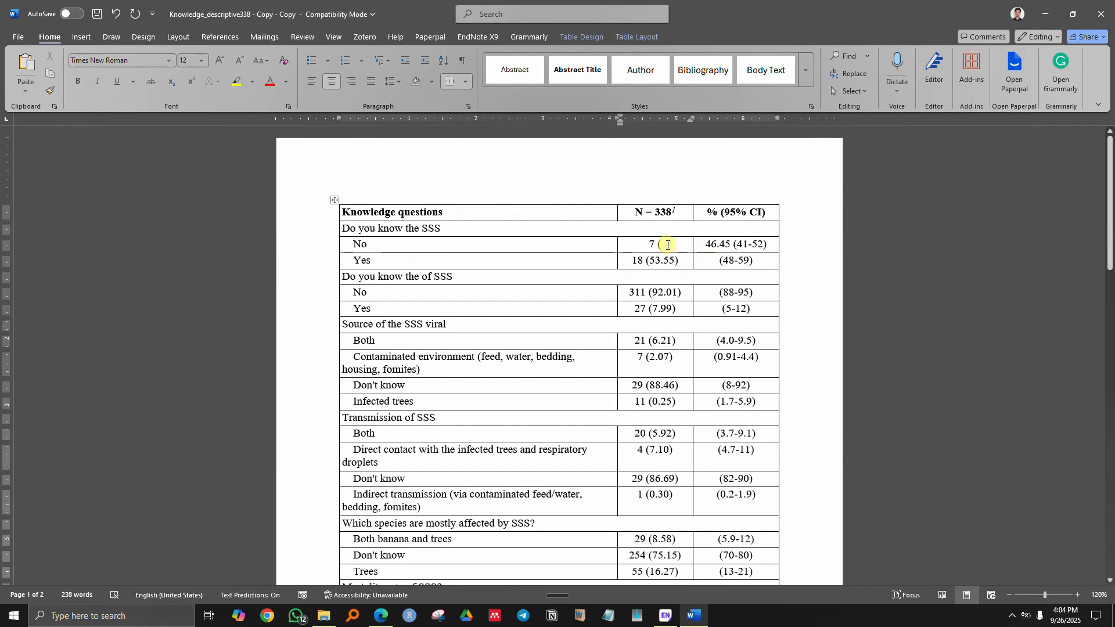
{"action": "key", "text": "BackSpace"}
{"action": "left_click_drag", "start_coordinate": [677, 262], "coordinate": [659, 263]}
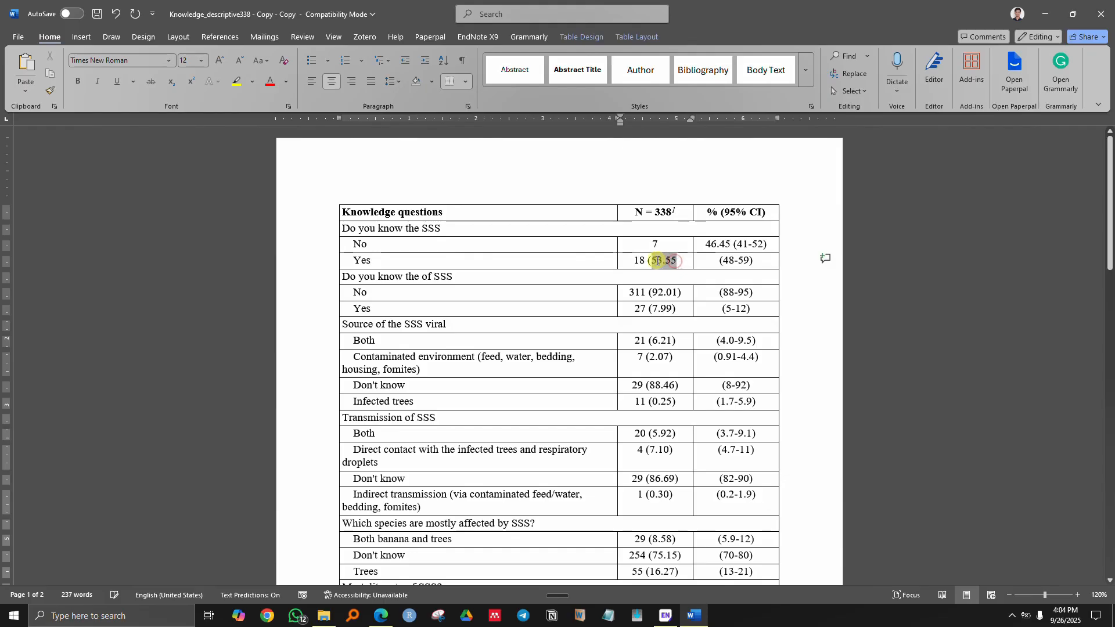
{"action": "key", "text": "ctrl+x"}
{"action": "left_click", "coordinate": [710, 263]}
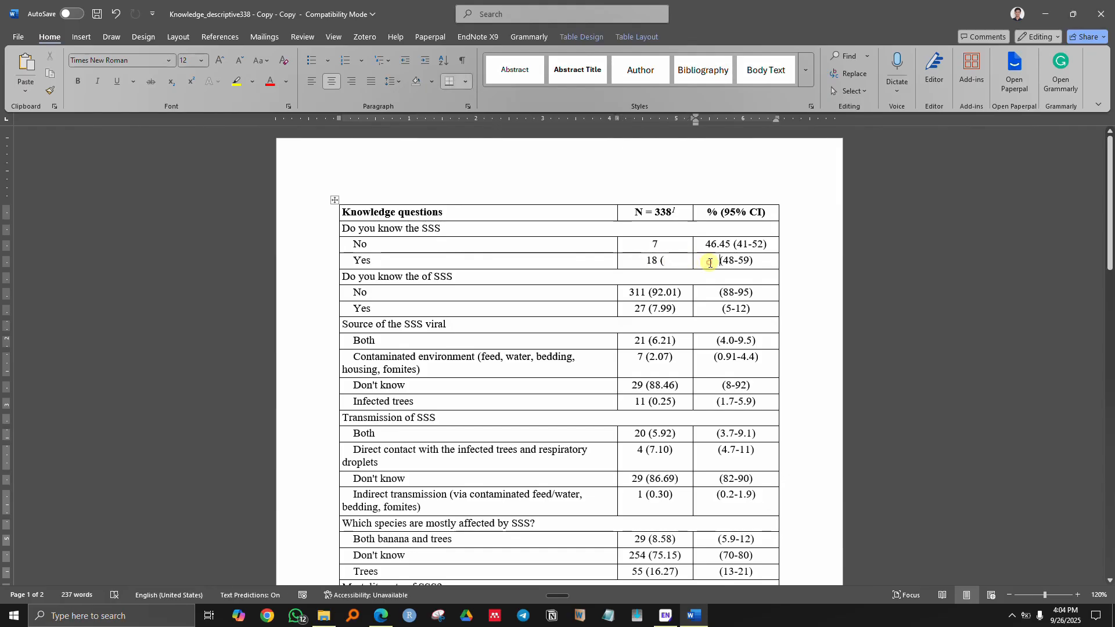
{"action": "key", "text": "ctrl+v"}
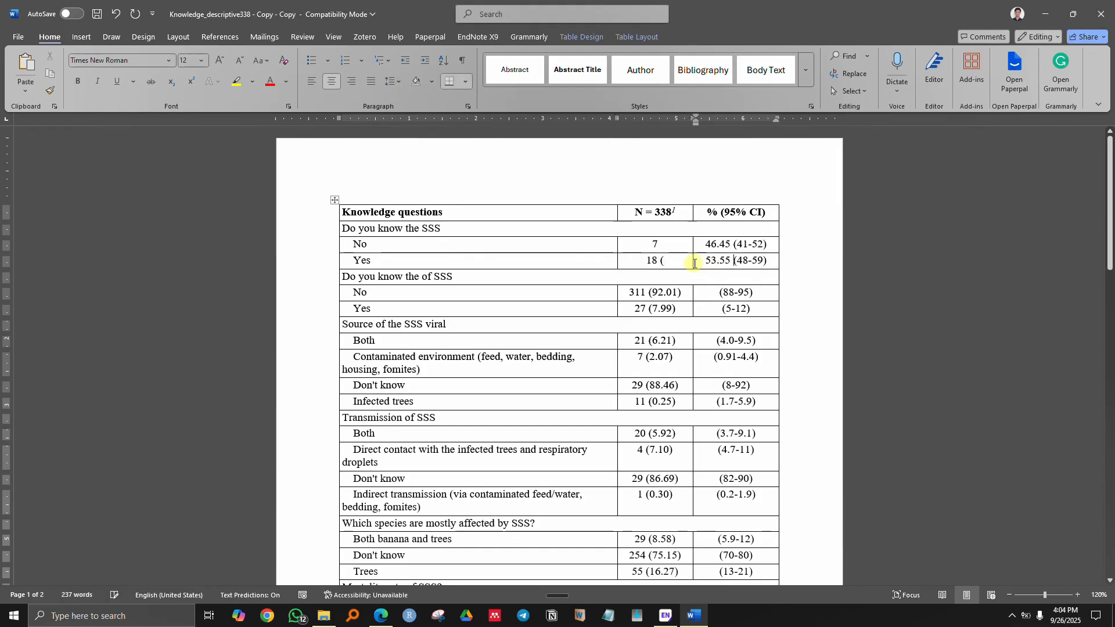
{"action": "left_click", "coordinate": [669, 262]}
{"action": "key", "text": "BackSpace"}
{"action": "key", "text": "BackSpace"}
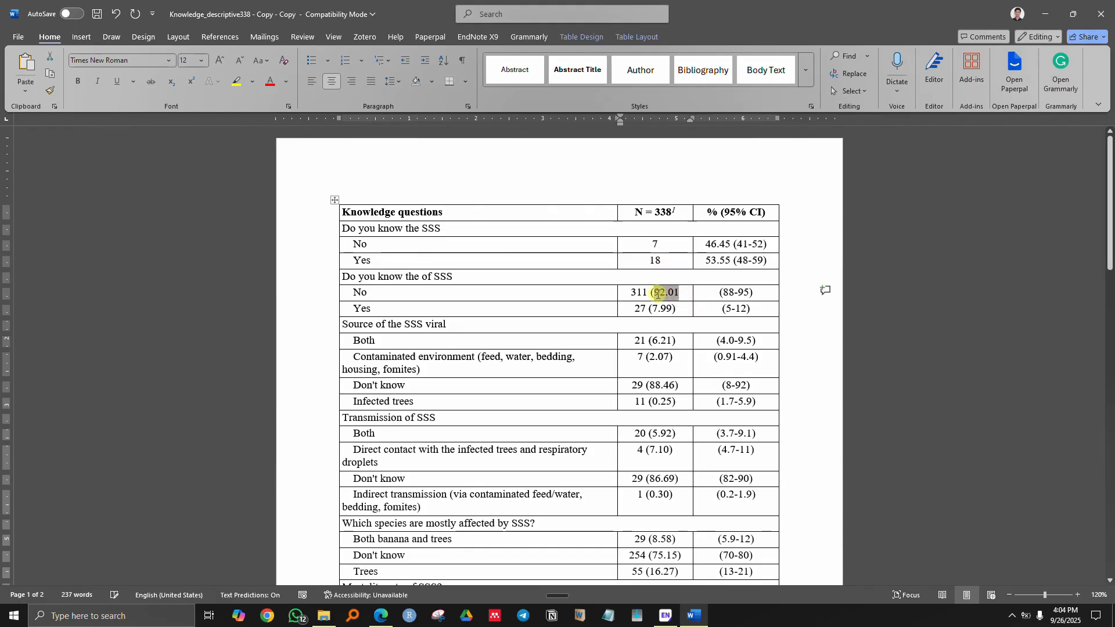
- Move 92.01 before the (88-95) interval and 7.99 before the (5-12) interval
{"action": "key", "text": "ctrl+x"}
{"action": "left_click", "coordinate": [716, 293]}
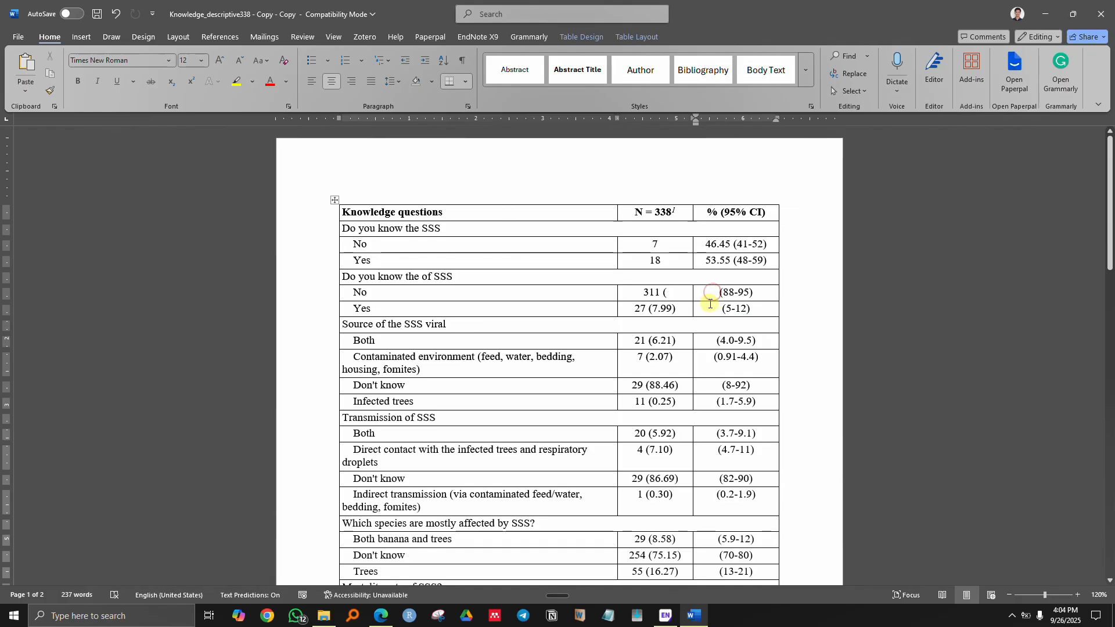
{"action": "key", "text": "ctrl+v"}
{"action": "left_click_drag", "start_coordinate": [662, 293], "coordinate": [664, 293]}
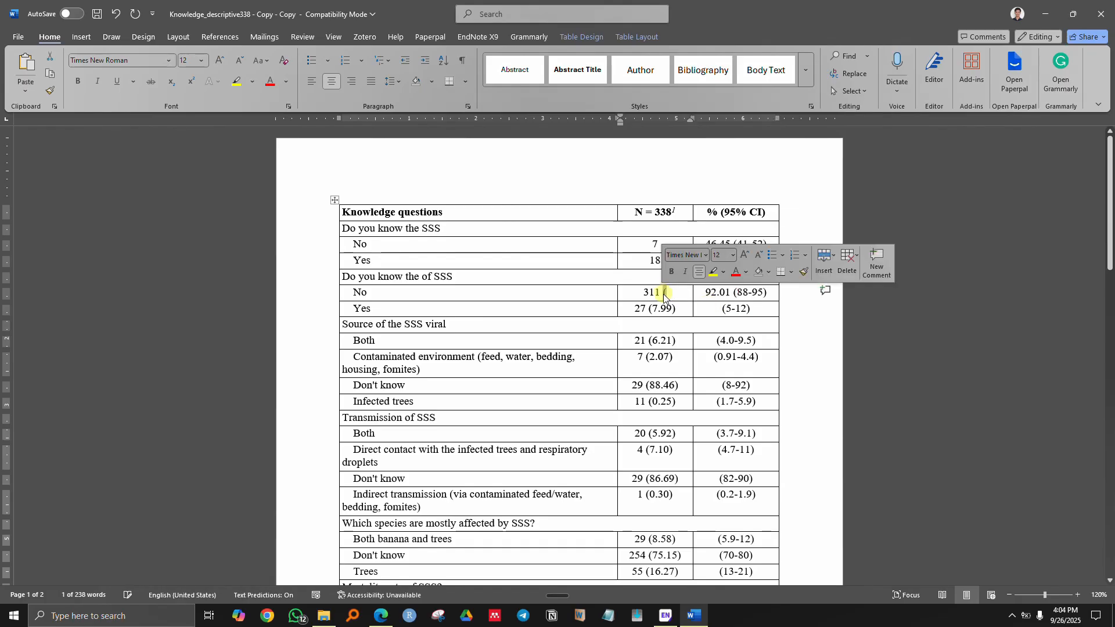
{"action": "key", "text": "BackSpace"}
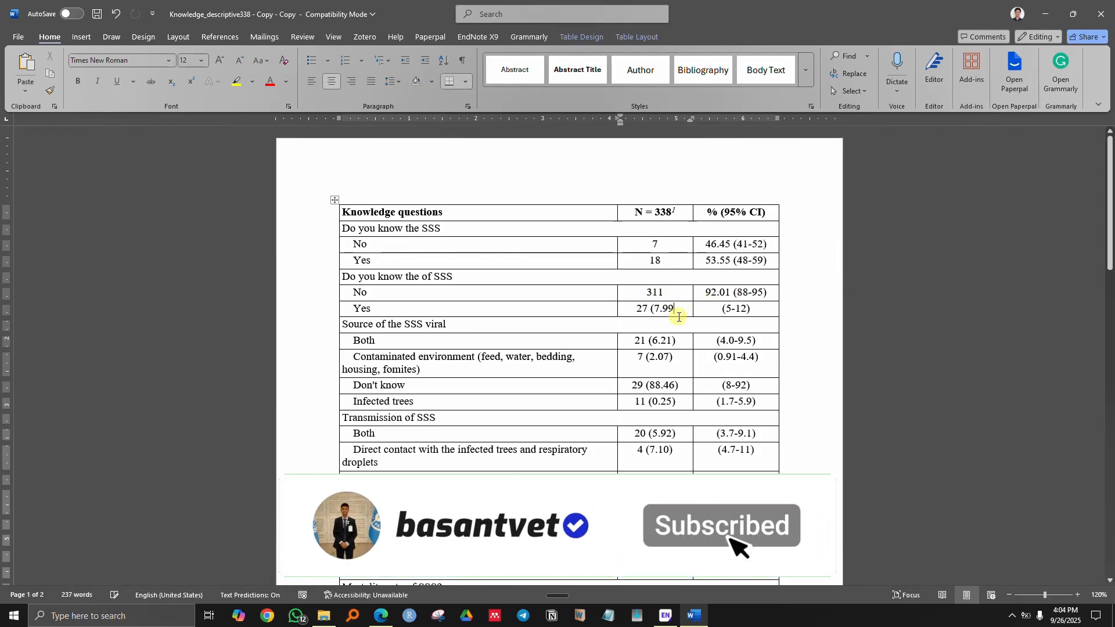
{"action": "left_click_drag", "start_coordinate": [677, 309], "coordinate": [659, 311]}
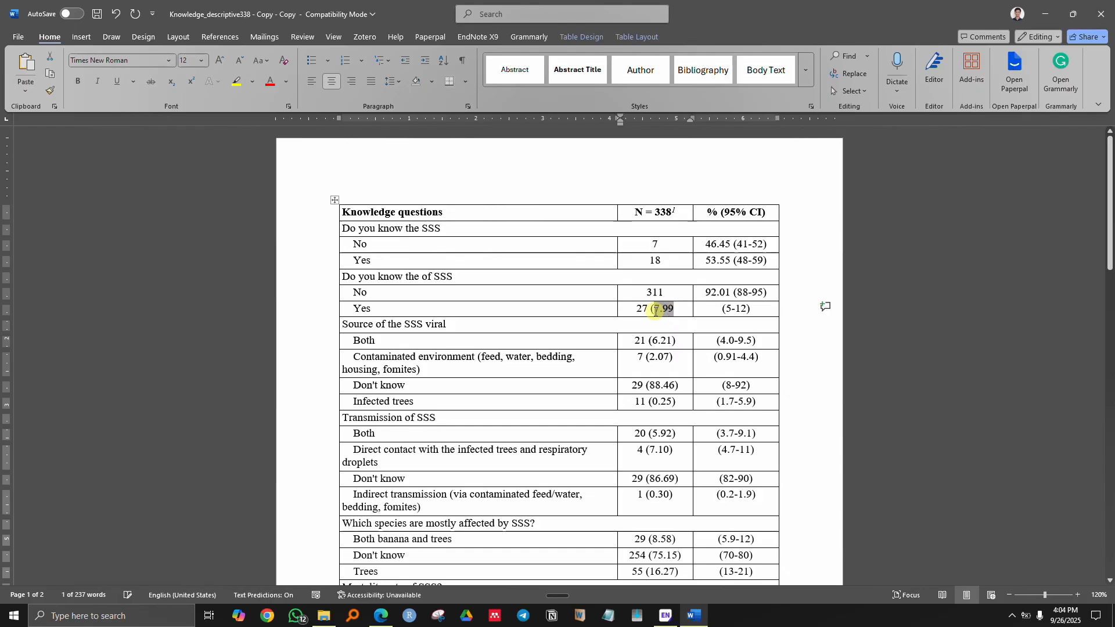
{"action": "key", "text": "BackSpace"}
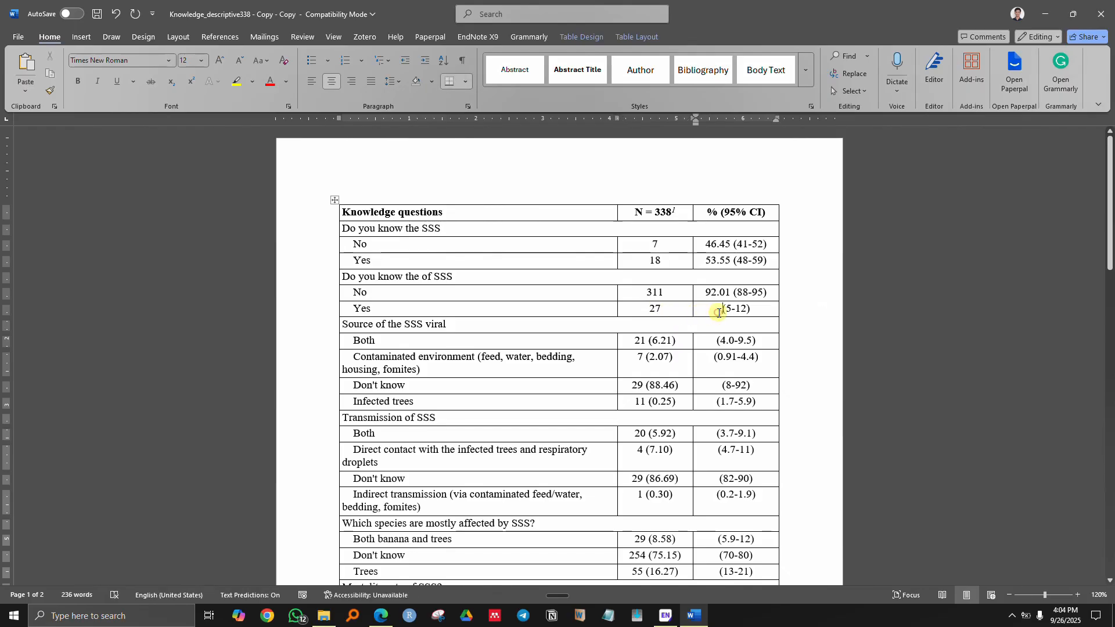
{"action": "left_click", "coordinate": [714, 314]}
{"action": "type", "text": "7.99"}
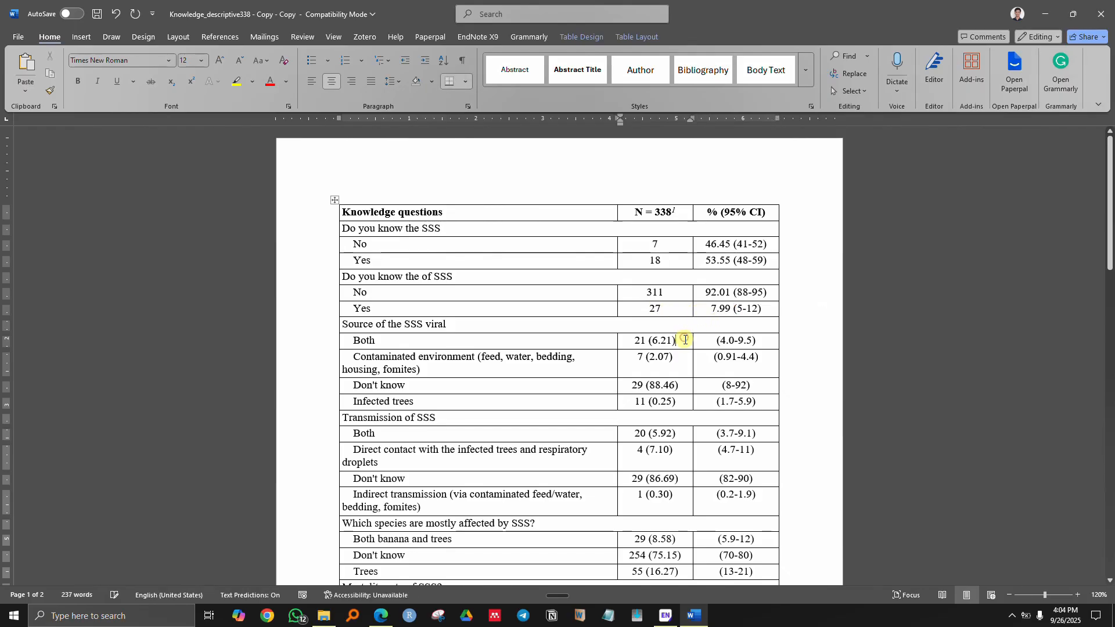
- Move 6.21 before (4.0-9.5) and 2.07 before (0.91-4.4), then start on the Don't know row's 88.46
{"action": "left_click_drag", "start_coordinate": [685, 339], "coordinate": [649, 386]}
{"action": "key", "text": "BackSpace"}
{"action": "left_click", "coordinate": [704, 340]}
{"action": "type", "text": "6.21"}
{"action": "key", "text": "BackSpace"}
{"action": "left_click", "coordinate": [709, 357]}
{"action": "type", "text": "2.07"}
{"action": "key", "text": "BackSpace"}
{"action": "left_click", "coordinate": [705, 388]}
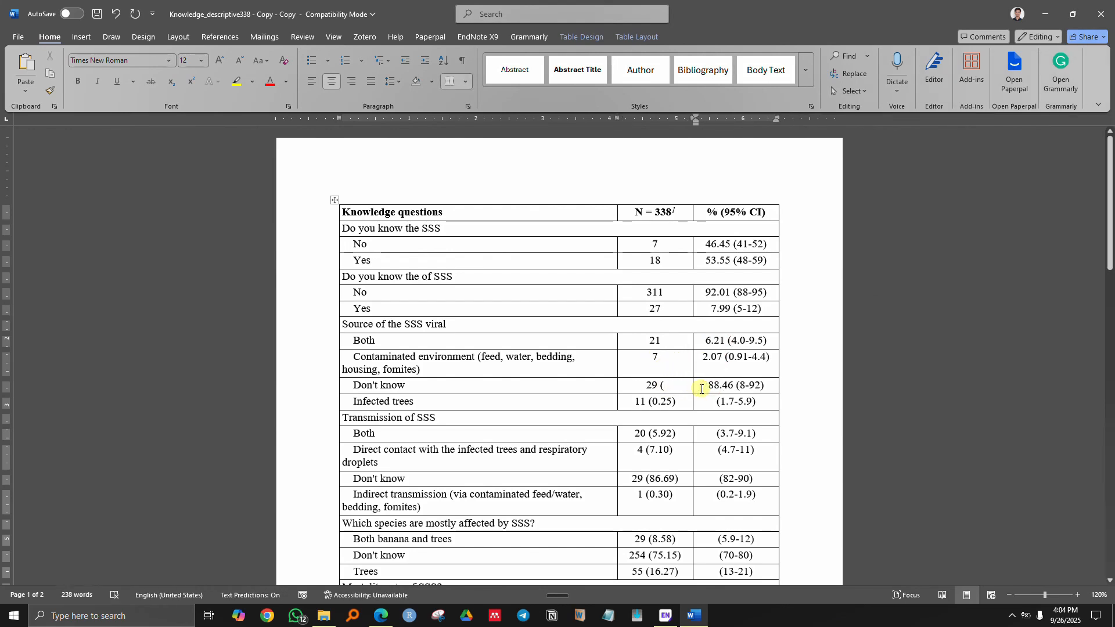
{"action": "left_click", "coordinate": [672, 389]}
- Move 0.25 before the Infected trees (1.7-5.9) interval and 5.92 before the Transmission Both (3.7-9.1) interval
{"action": "left_click_drag", "start_coordinate": [679, 406], "coordinate": [654, 456]}
{"action": "key", "text": "BackSpace"}
{"action": "left_click", "coordinate": [706, 404]}
{"action": "key", "text": "ctrl+v"}
{"action": "left_click", "coordinate": [685, 402]}
{"action": "key", "text": "BackSpace"}
{"action": "left_click", "coordinate": [681, 434]}
{"action": "key", "text": "BackSpace"}
{"action": "key", "text": "ctrl+x"}
{"action": "key", "text": "BackSpace"}
{"action": "key", "text": "BackSpace"}
{"action": "left_click", "coordinate": [716, 434]}
{"action": "key", "text": "ctrl+v"}
- Move 7.10 before (4.7-11) and 86.69 before the Don't know row's (82-90) interval
{"action": "key", "text": "ctrl+x"}
{"action": "key", "text": "BackSpace"}
{"action": "key", "text": "BackSpace"}
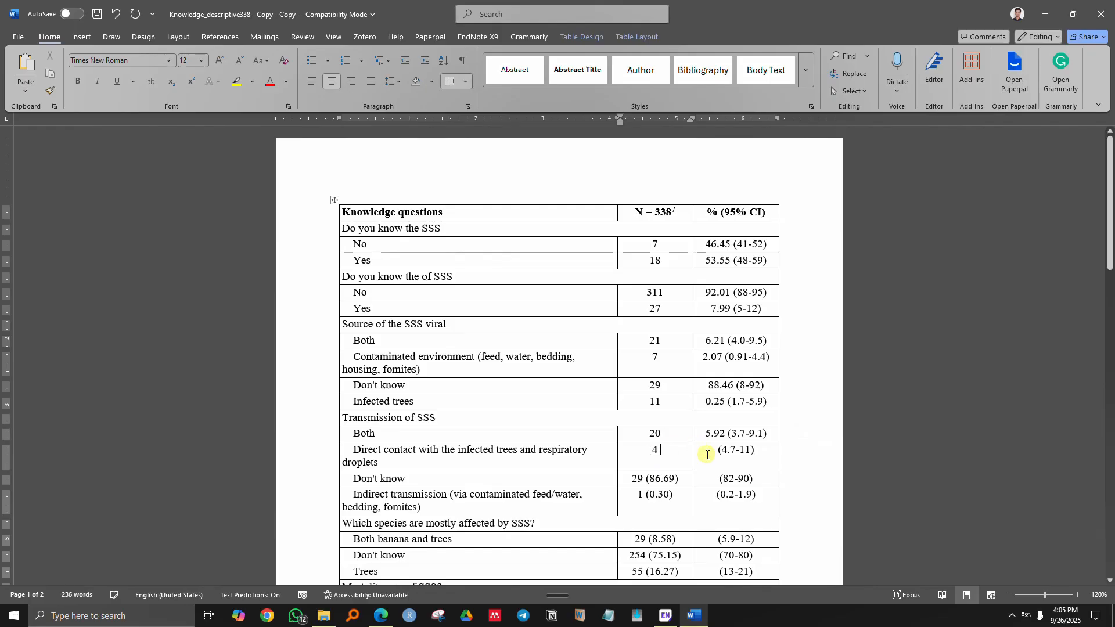
{"action": "left_click", "coordinate": [707, 454]}
{"action": "key", "text": "ctrl+v"}
{"action": "scroll", "coordinate": [665, 449], "scroll_direction": "down", "scroll_amount": 2}
{"action": "left_click", "coordinate": [681, 395]}
{"action": "key", "text": "BackSpace"}
{"action": "key", "text": "ctrl+x"}
{"action": "left_click_drag", "start_coordinate": [677, 390], "coordinate": [646, 406]}
{"action": "key", "text": "BackSpace"}
{"action": "key", "text": "BackSpace"}
{"action": "left_click", "coordinate": [720, 391]}
{"action": "key", "text": "ctrl+v"}
- Move 0.30 before (0.2-1.9) and 8.58 before the banana and trees (5.9-12) interval
{"action": "left_click", "coordinate": [685, 412]}
{"action": "key", "text": "BackSpace"}
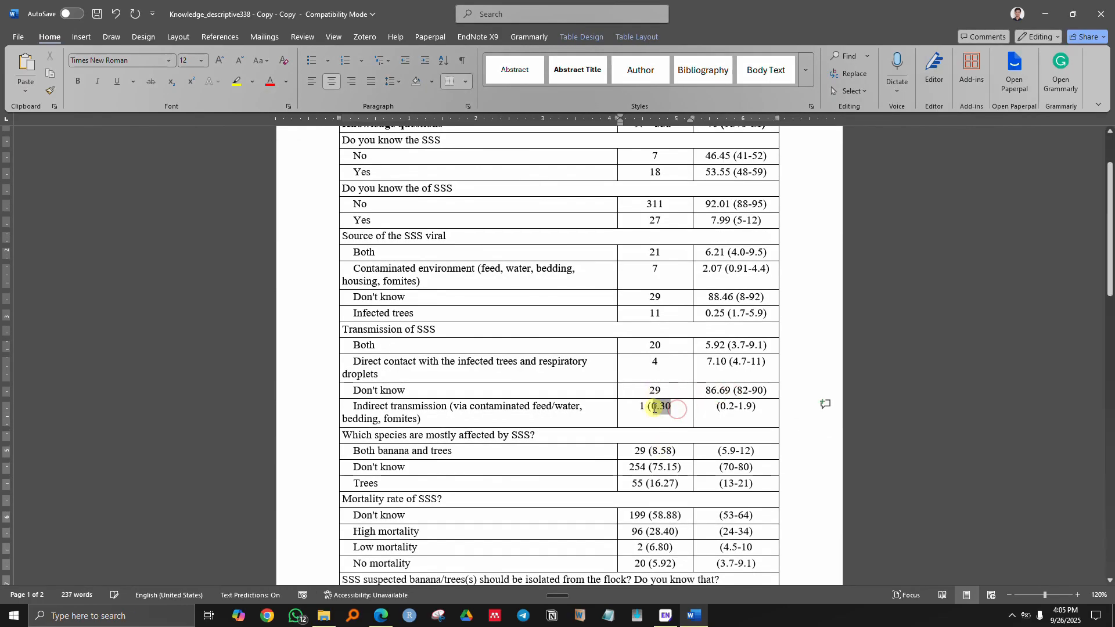
{"action": "key", "text": "ctrl+x"}
{"action": "left_click", "coordinate": [716, 406]}
{"action": "key", "text": "ctrl+v"}
{"action": "left_click", "coordinate": [662, 406]}
{"action": "key", "text": "BackSpace"}
{"action": "key", "text": "BackSpace"}
{"action": "scroll", "coordinate": [656, 407], "scroll_direction": "down", "scroll_amount": 3}
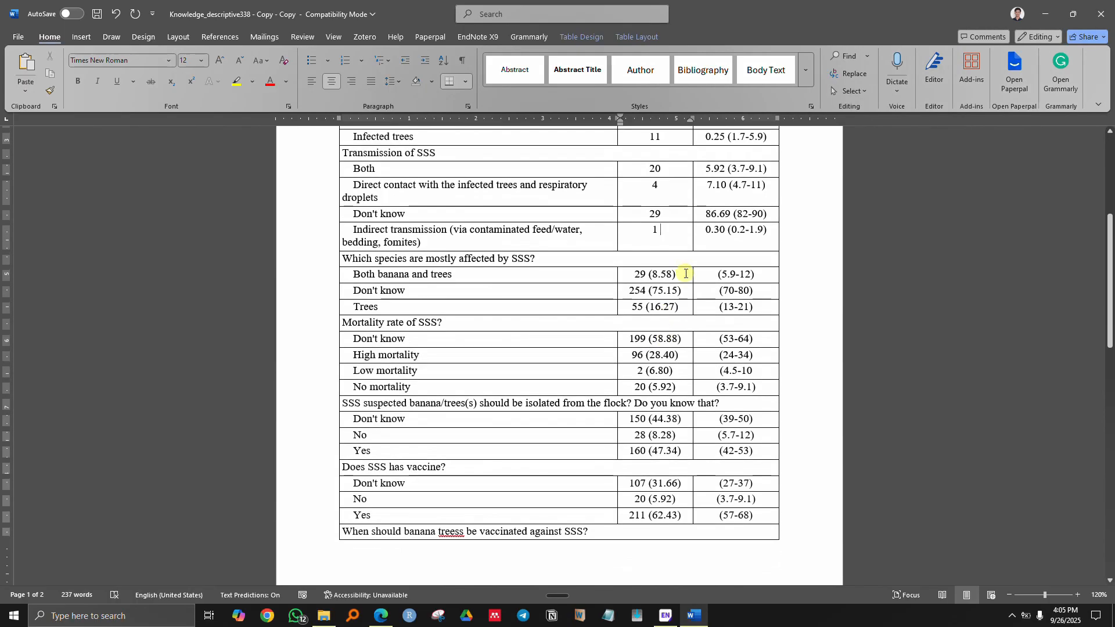
{"action": "left_click", "coordinate": [678, 274]}
{"action": "key", "text": "BackSpace"}
{"action": "left_click_drag", "start_coordinate": [674, 274], "coordinate": [654, 371]}
{"action": "key", "text": "ctrl+x"}
{"action": "left_click", "coordinate": [691, 275]}
{"action": "key", "text": "BackSpace"}
- Move 75.15 before (70-80) and 16.27 before the Trees row's (13-21) interval
{"action": "left_click", "coordinate": [684, 291]}
{"action": "key", "text": "BackSpace"}
{"action": "key", "text": "ctrl+x"}
{"action": "key", "text": "BackSpace"}
{"action": "left_click", "coordinate": [716, 295]}
{"action": "key", "text": "ctrl+v"}
{"action": "left_click", "coordinate": [678, 306]}
{"action": "key", "text": "BackSpace"}
{"action": "key", "text": "ctrl+x"}
{"action": "key", "text": "BackSpace"}
{"action": "key", "text": "ctrl+v"}
{"action": "left_click", "coordinate": [683, 338]}
- Move 58.88 before (53-64) and 28.40 before the High mortality (24-34) interval
{"action": "key", "text": "BackSpace"}
{"action": "key", "text": "ctrl+x"}
{"action": "key", "text": "BackSpace"}
{"action": "key", "text": "ctrl+v"}
{"action": "left_click", "coordinate": [679, 355]}
{"action": "key", "text": "BackSpace"}
{"action": "key", "text": "ctrl+x"}
{"action": "key", "text": "BackSpace"}
{"action": "key", "text": "ctrl+v"}
- Move 6.80 in front of the Low mortality (4.5-10) interval, deleting the leftover brackets
{"action": "left_click", "coordinate": [678, 371]}
{"action": "key", "text": "BackSpace"}
{"action": "key", "text": "ctrl+x"}
{"action": "key", "text": "BackSpace"}
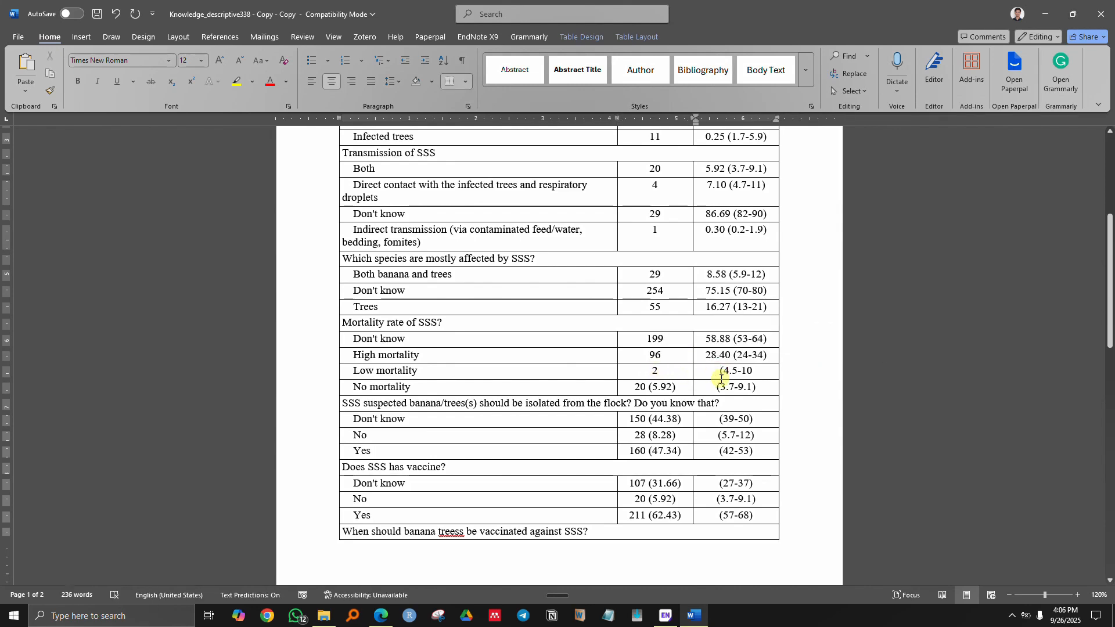
{"action": "left_click", "coordinate": [720, 379]}
{"action": "key", "text": "ctrl+v"}
- Move 5.92 before the No mortality (3.7-9.1) interval and begin trimming the bracket after 44.38
{"action": "left_click", "coordinate": [680, 386]}
{"action": "key", "text": "BackSpace"}
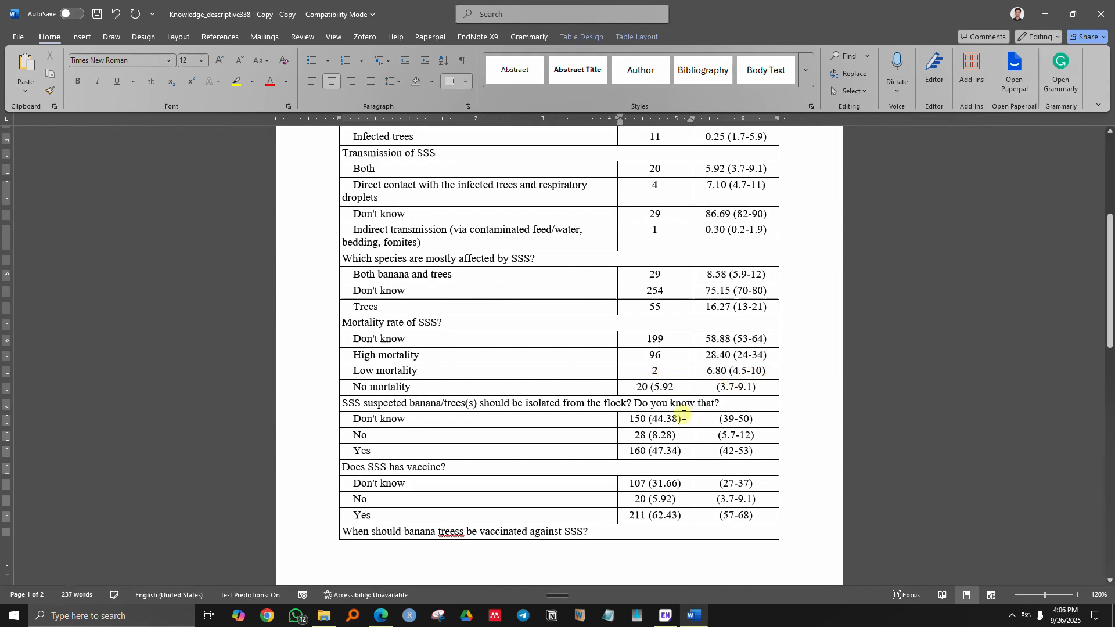
{"action": "left_click_drag", "start_coordinate": [674, 387], "coordinate": [653, 387]}
{"action": "key", "text": "ctrl+x"}
{"action": "key", "text": "BackSpace"}
{"action": "left_click", "coordinate": [716, 386]}
{"action": "key", "text": "ctrl+v"}
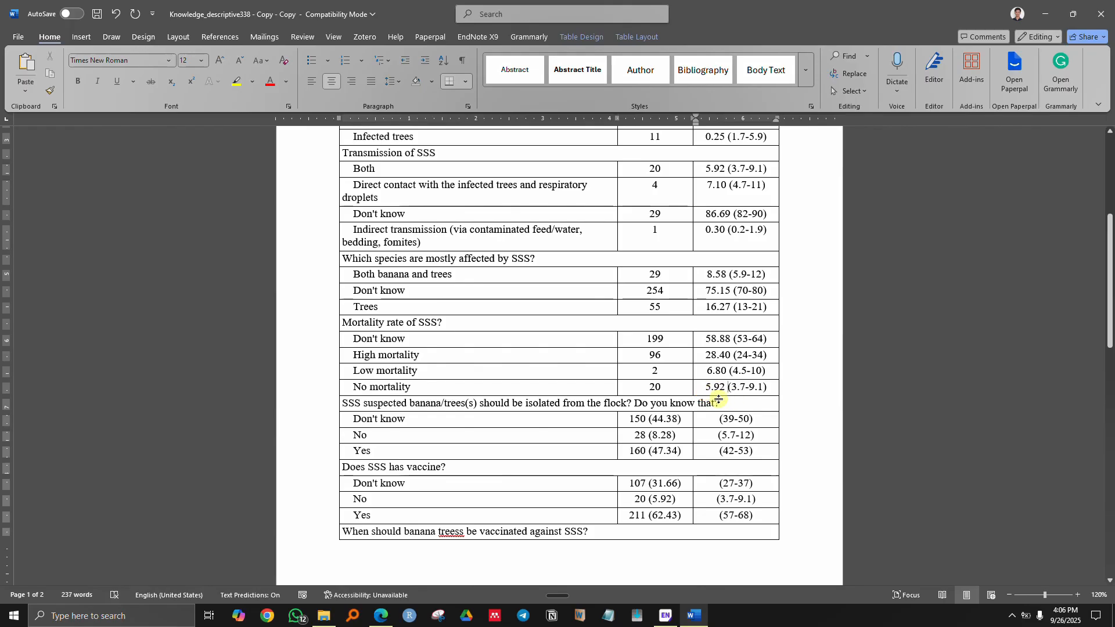
{"action": "scroll", "coordinate": [668, 389], "scroll_direction": "down", "scroll_amount": 3}
{"action": "key", "text": "BackSpace"}
- Move the isolation percentages 44.38, 8.28 and 47.34 into the % (95% CI) column, removing leftover brackets
{"action": "key", "text": "ctrl+x"}
{"action": "left_click_drag", "start_coordinate": [667, 245], "coordinate": [651, 274]}
{"action": "left_click", "coordinate": [714, 245]}
{"action": "key", "text": "BackSpace"}
{"action": "left_click", "coordinate": [678, 259]}
{"action": "key", "text": "BackSpace"}
{"action": "key", "text": "ctrl+x"}
{"action": "left_click", "coordinate": [717, 259]}
{"action": "key", "text": "ctrl+v"}
{"action": "left_click", "coordinate": [683, 274]}
{"action": "key", "text": "ctrl+x"}
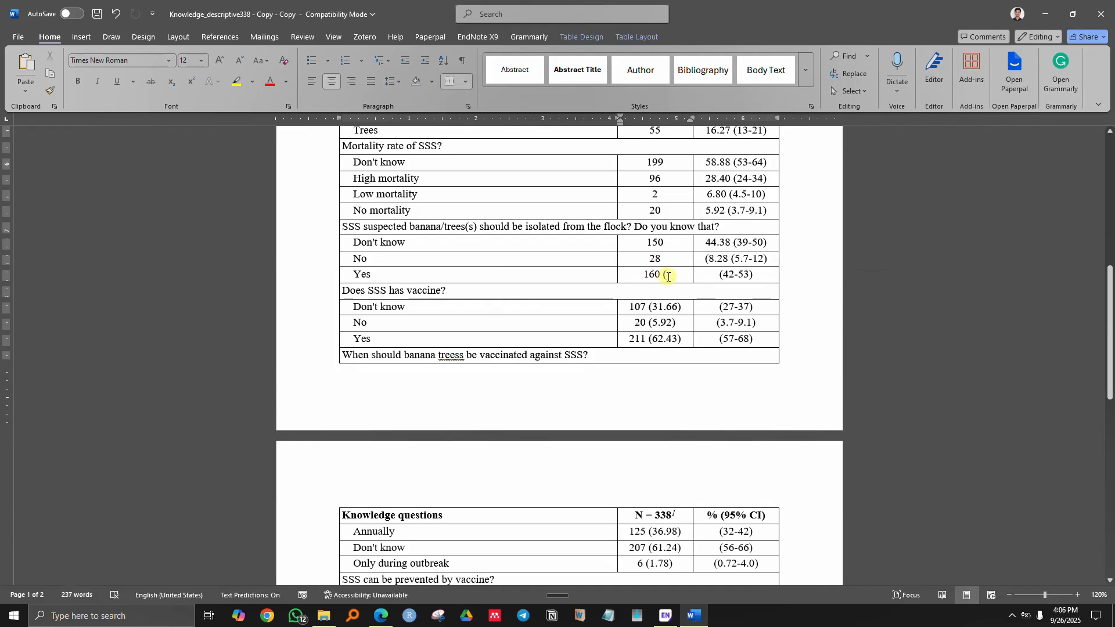
{"action": "key", "text": "BackSpace"}
{"action": "left_click", "coordinate": [718, 274]}
{"action": "key", "text": "ctrl+v"}
- Move the vaccine percentages 31.66, 5.92 and 62.43 before their confidence intervals
{"action": "left_click_drag", "start_coordinate": [687, 311], "coordinate": [650, 338]}
{"action": "key", "text": "ctrl+x"}
{"action": "key", "text": "BackSpace"}
{"action": "left_click", "coordinate": [718, 306]}
{"action": "key", "text": "ctrl+v"}
{"action": "key", "text": "ctrl+x"}
{"action": "key", "text": "BackSpace"}
{"action": "left_click", "coordinate": [710, 324]}
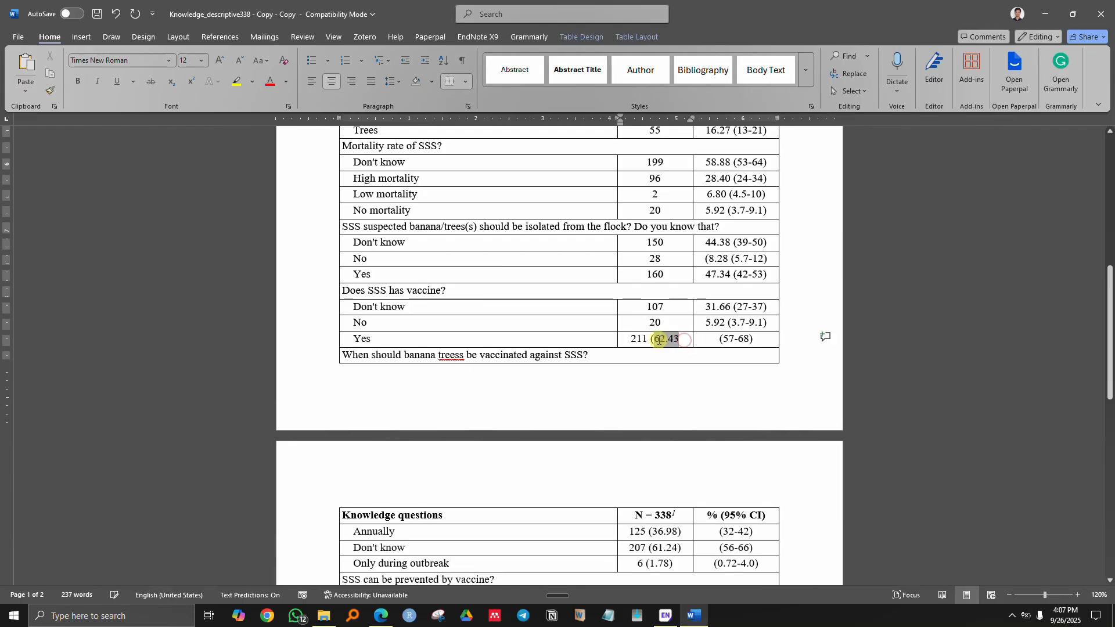
{"action": "key", "text": "ctrl+x"}
{"action": "key", "text": "BackSpace"}
{"action": "left_click", "coordinate": [718, 338]}
{"action": "key", "text": "ctrl+v"}
- Move the vaccination percentages 36.98 and 61.24 before the (32-42) and (56-66) intervals
{"action": "scroll", "coordinate": [691, 379], "scroll_direction": "down", "scroll_amount": 2}
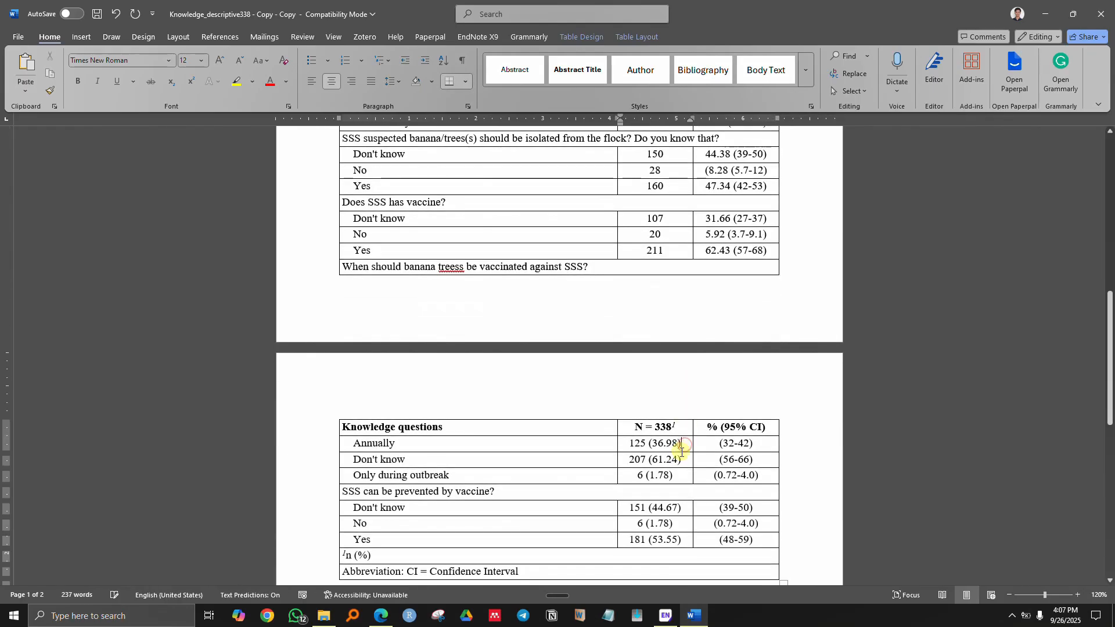
{"action": "left_click_drag", "start_coordinate": [685, 444], "coordinate": [650, 539]}
{"action": "key", "text": "ctrl+x"}
{"action": "key", "text": "BackSpace"}
{"action": "left_click", "coordinate": [715, 443]}
{"action": "key", "text": "ctrl+v"}
{"action": "key", "text": "ctrl+x"}
{"action": "left_click", "coordinate": [719, 460]}
{"action": "key", "text": "ctrl+v"}
{"action": "left_click", "coordinate": [685, 463]}
{"action": "key", "text": "BackSpace"}
- Move 1.78 and 44.67 before the (0.72-4.0) and (39-50) intervals, clearing leftover brackets
{"action": "left_click", "coordinate": [682, 477]}
{"action": "key", "text": "BackSpace"}
{"action": "key", "text": "ctrl+x"}
{"action": "key", "text": "BackSpace"}
{"action": "left_click", "coordinate": [704, 479]}
{"action": "key", "text": "ctrl+v"}
{"action": "left_click", "coordinate": [685, 508]}
{"action": "key", "text": "BackSpace"}
{"action": "key", "text": "ctrl+x"}
{"action": "key", "text": "BackSpace"}
{"action": "left_click", "coordinate": [719, 508]}
{"action": "key", "text": "ctrl+v"}
- Move the vaccine prevention percentages 1.78 and 53.55 before the (0.72-4.0) and (48-59) intervals
{"action": "left_click", "coordinate": [680, 525]}
{"action": "key", "text": "BackSpace"}
{"action": "key", "text": "ctrl+x"}
{"action": "key", "text": "BackSpace"}
{"action": "left_click", "coordinate": [716, 524]}
{"action": "key", "text": "ctrl+v"}
{"action": "left_click", "coordinate": [687, 541]}
{"action": "key", "text": "BackSpace"}
{"action": "key", "text": "ctrl+x"}
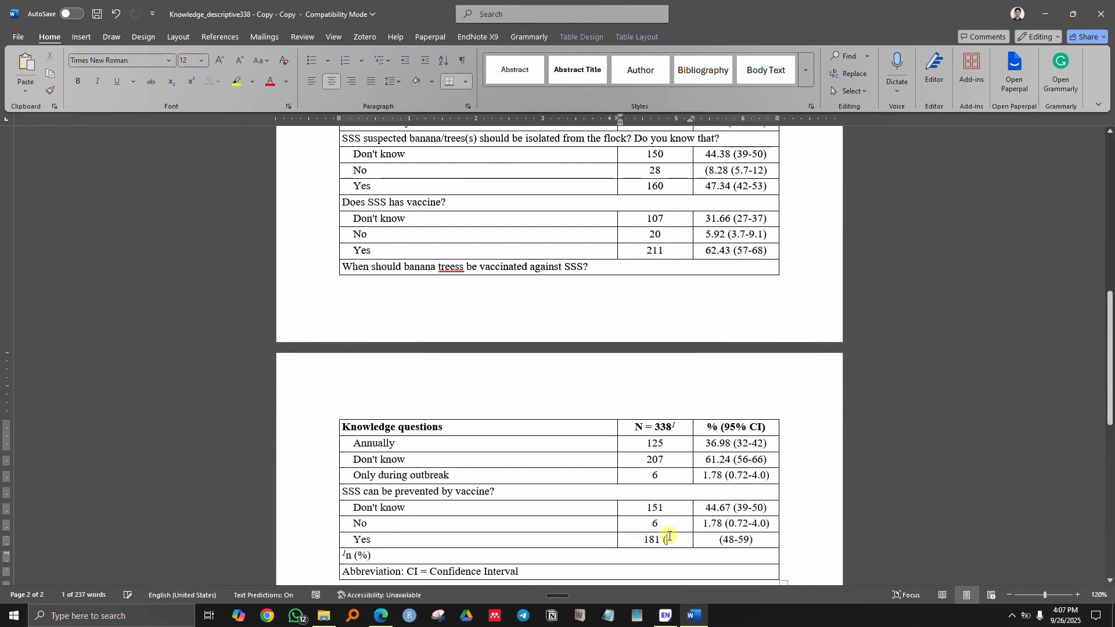
{"action": "key", "text": "BackSpace"}
{"action": "left_click", "coordinate": [719, 541]}
{"action": "key", "text": "ctrl+v"}
{"action": "scroll", "coordinate": [605, 353], "scroll_direction": "down", "scroll_amount": 10}
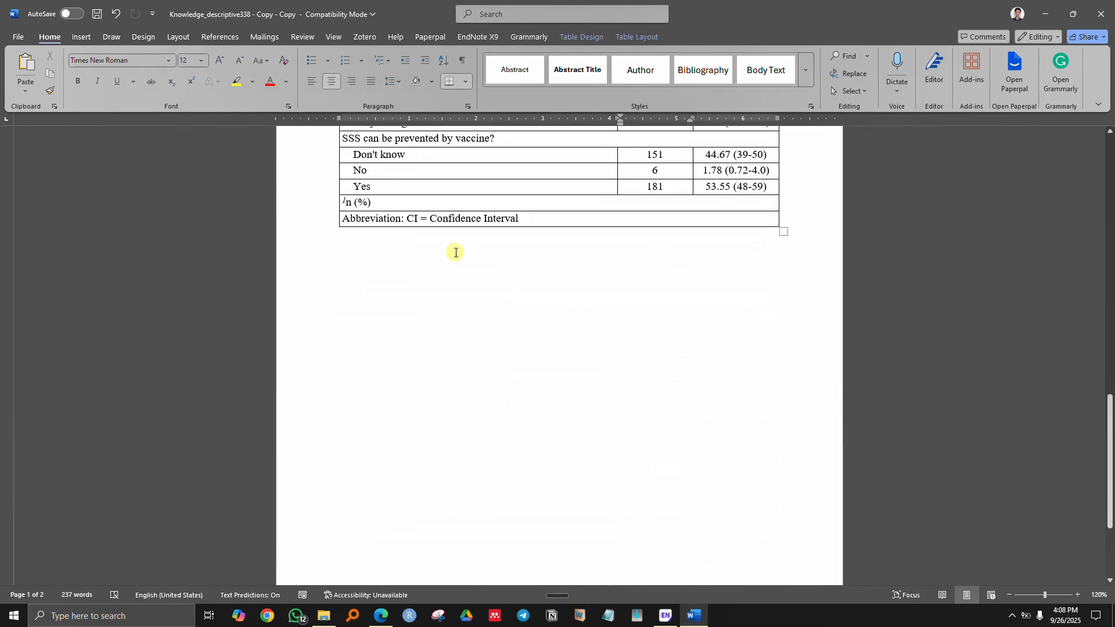
- Delete the n (%) and Abbreviation footnote rows from the table
{"action": "left_click_drag", "start_coordinate": [427, 208], "coordinate": [671, 229]}
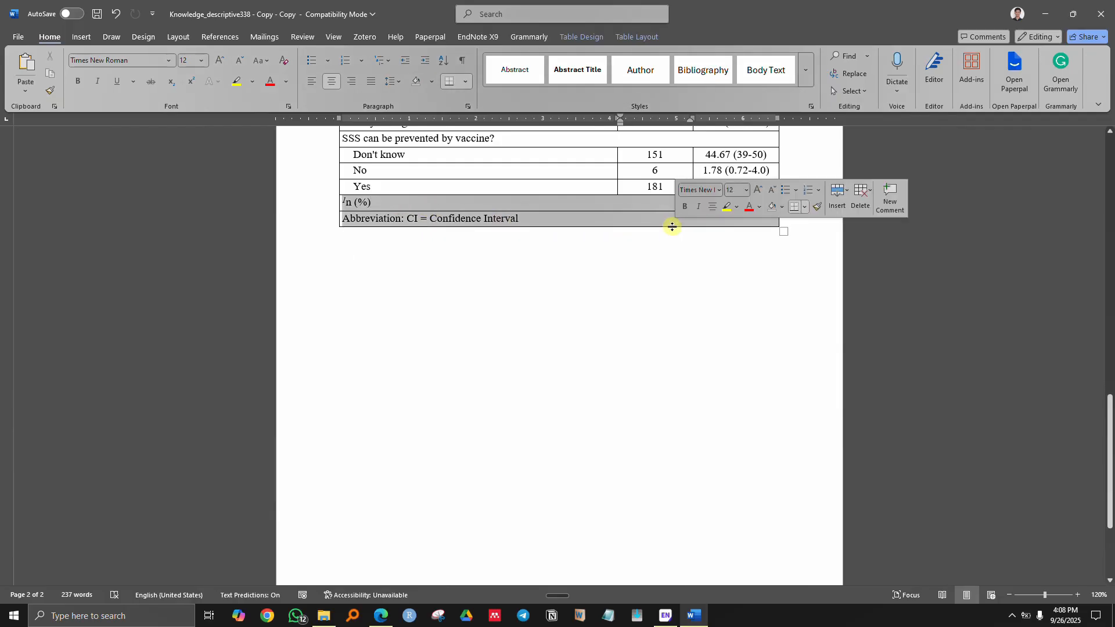
{"action": "right_click", "coordinate": [507, 202]}
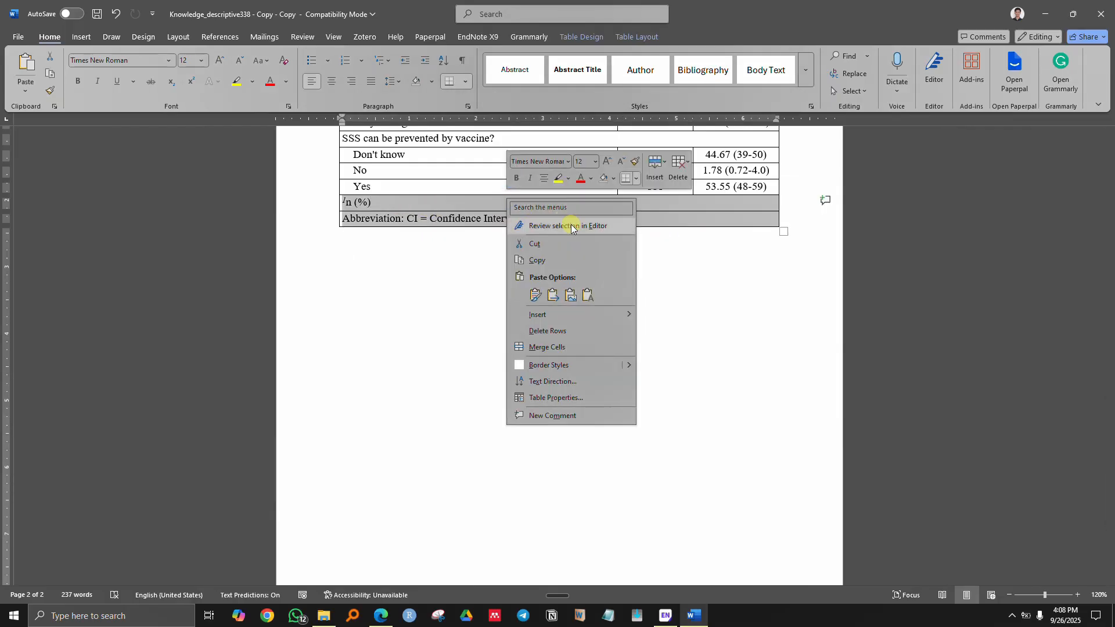
{"action": "left_click", "coordinate": [674, 175]}
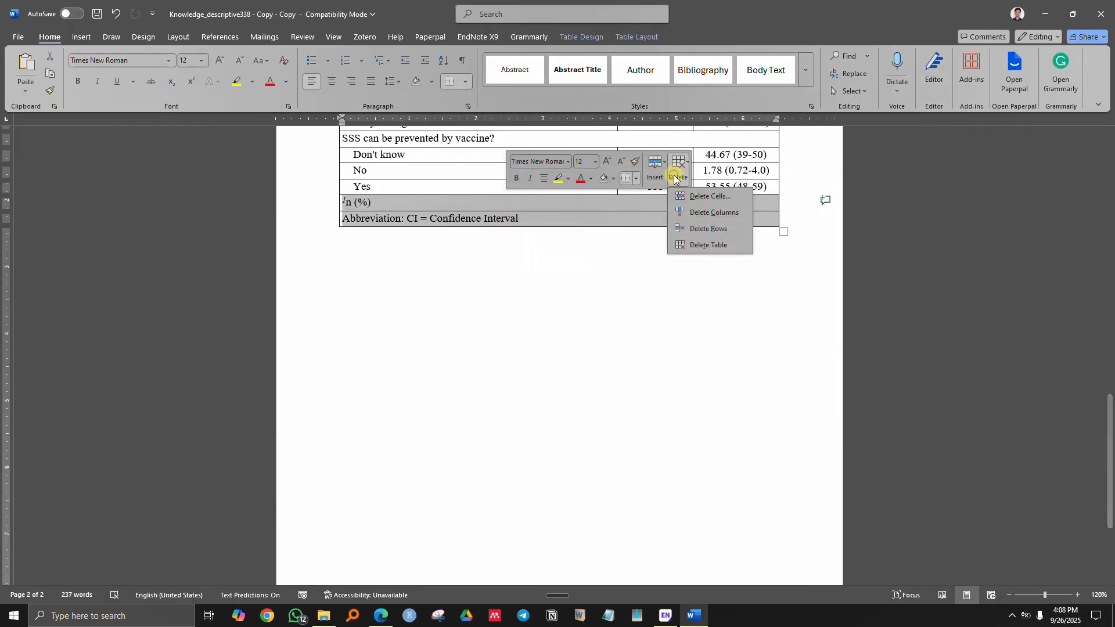
{"action": "left_click", "coordinate": [707, 229]}
- Widen the Knowledge questions and N = 338 columns so the long answers fit on one line
{"action": "scroll", "coordinate": [569, 244], "scroll_direction": "up", "scroll_amount": 20}
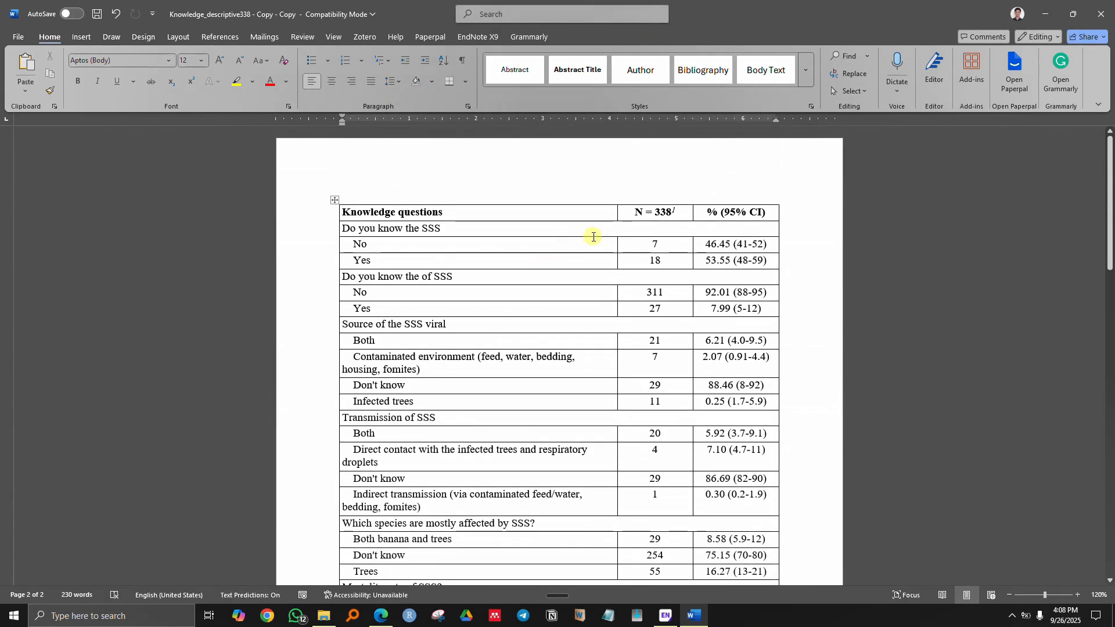
{"action": "left_click_drag", "start_coordinate": [693, 212], "coordinate": [701, 212]}
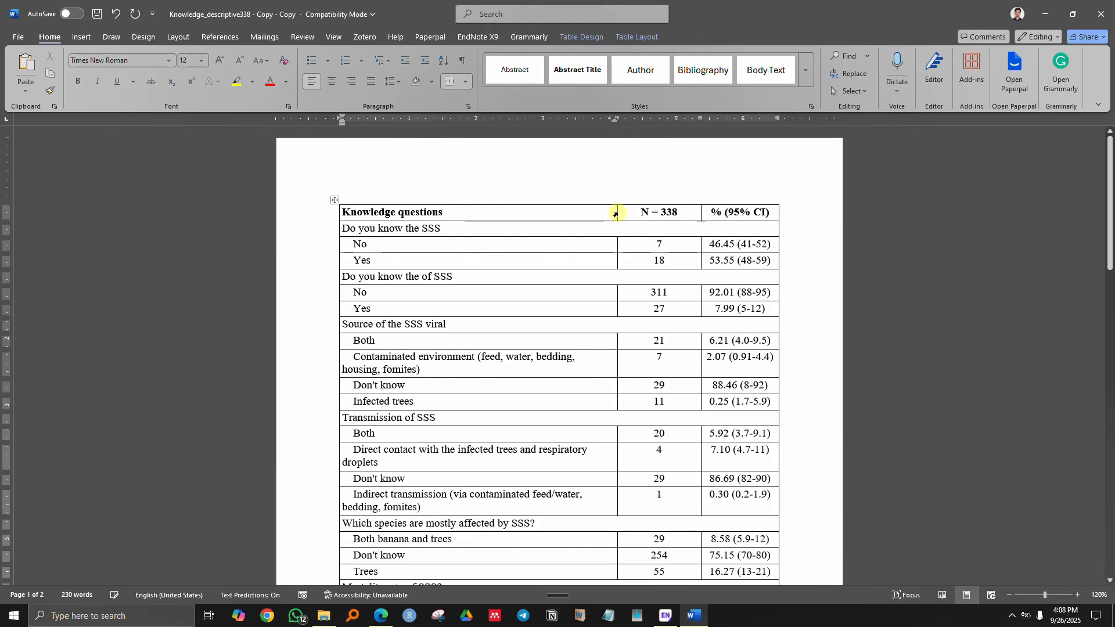
{"action": "mouse_move", "coordinate": [617, 213]}
{"action": "left_mouse_down"}
{"action": "mouse_move", "coordinate": [699, 212]}
{"action": "mouse_move", "coordinate": [695, 250]}
{"action": "left_mouse_up"}
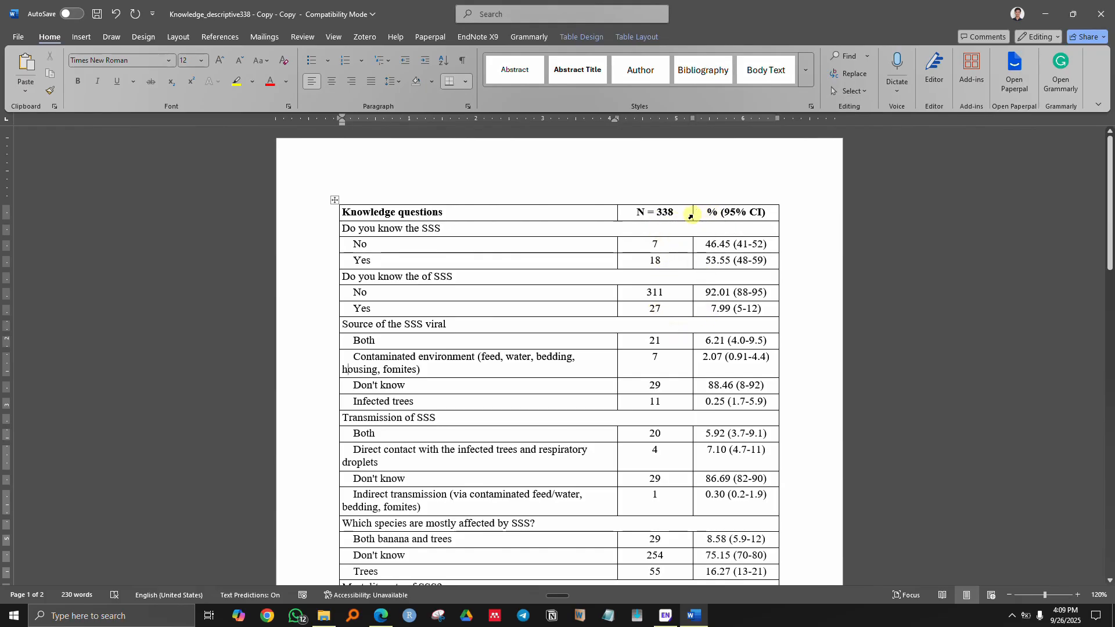
{"action": "left_click_drag", "start_coordinate": [691, 216], "coordinate": [701, 216]}
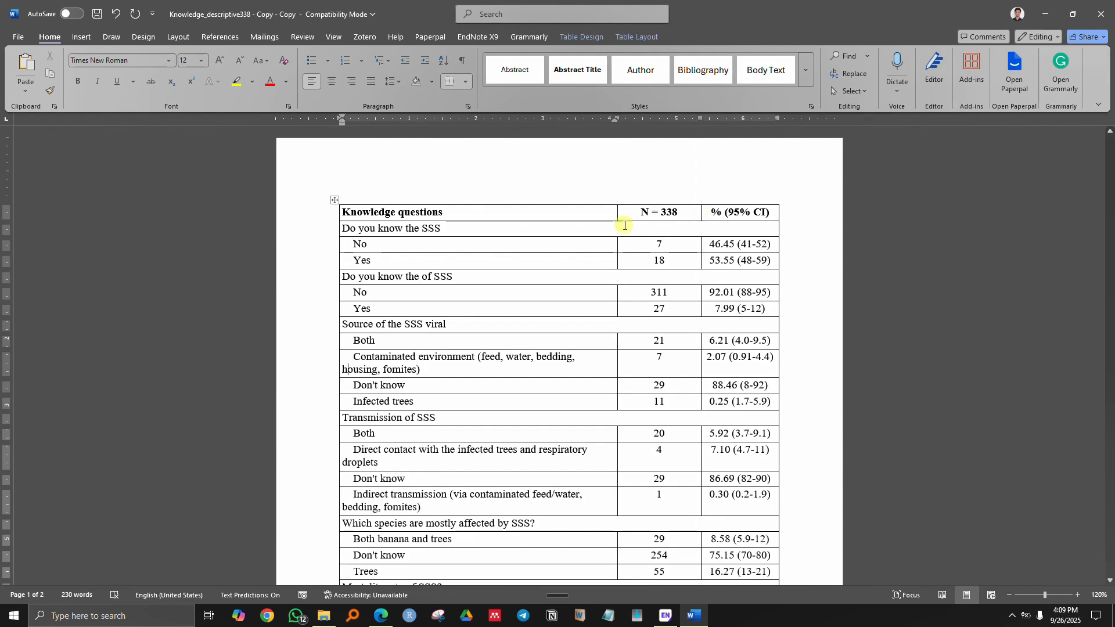
{"action": "left_click_drag", "start_coordinate": [618, 216], "coordinate": [646, 218]}
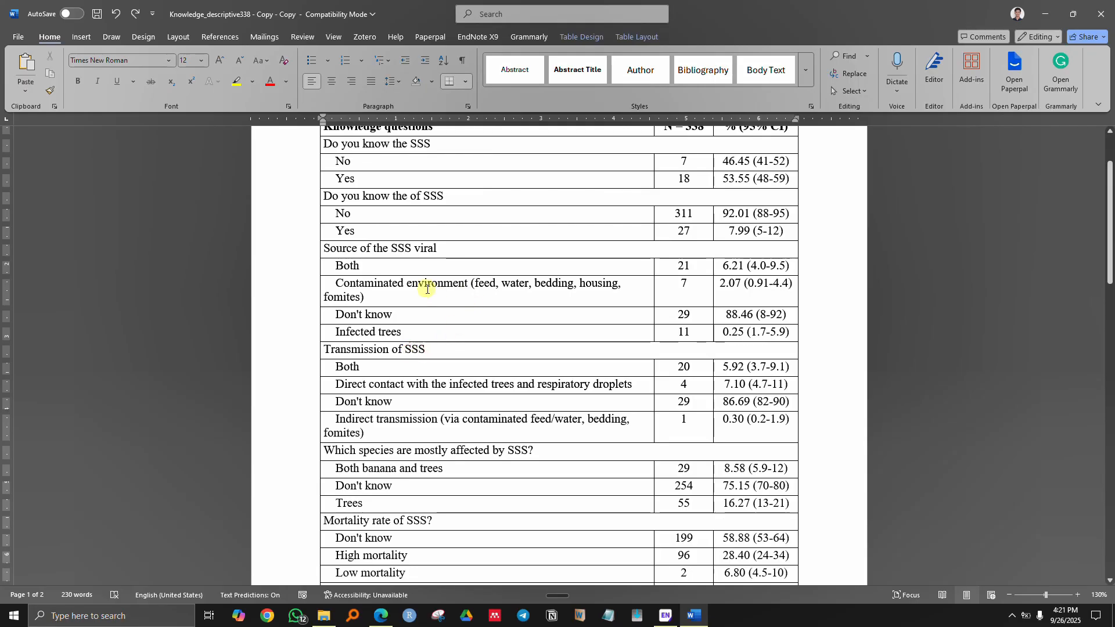
- Select the Source of the SSS viral rows and their counts 21, 7 and 11 to locate the insertion point
{"action": "left_click_drag", "start_coordinate": [347, 251], "coordinate": [700, 329]}
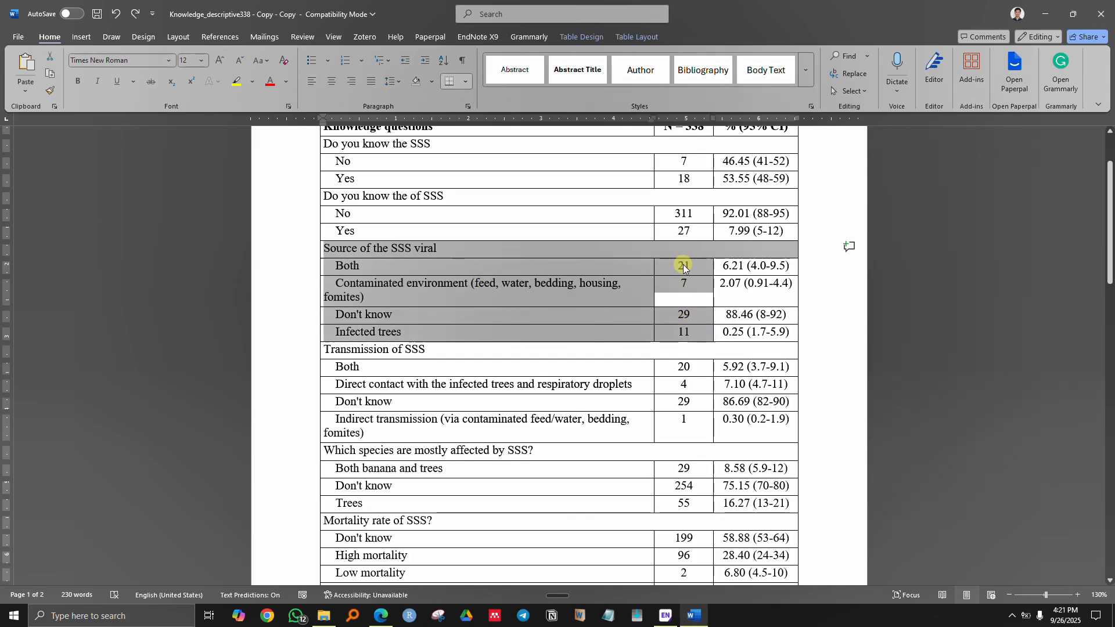
{"action": "left_click", "coordinate": [678, 267]}
{"action": "left_click_drag", "start_coordinate": [668, 268], "coordinate": [690, 330]}
{"action": "left_click", "coordinate": [679, 330]}
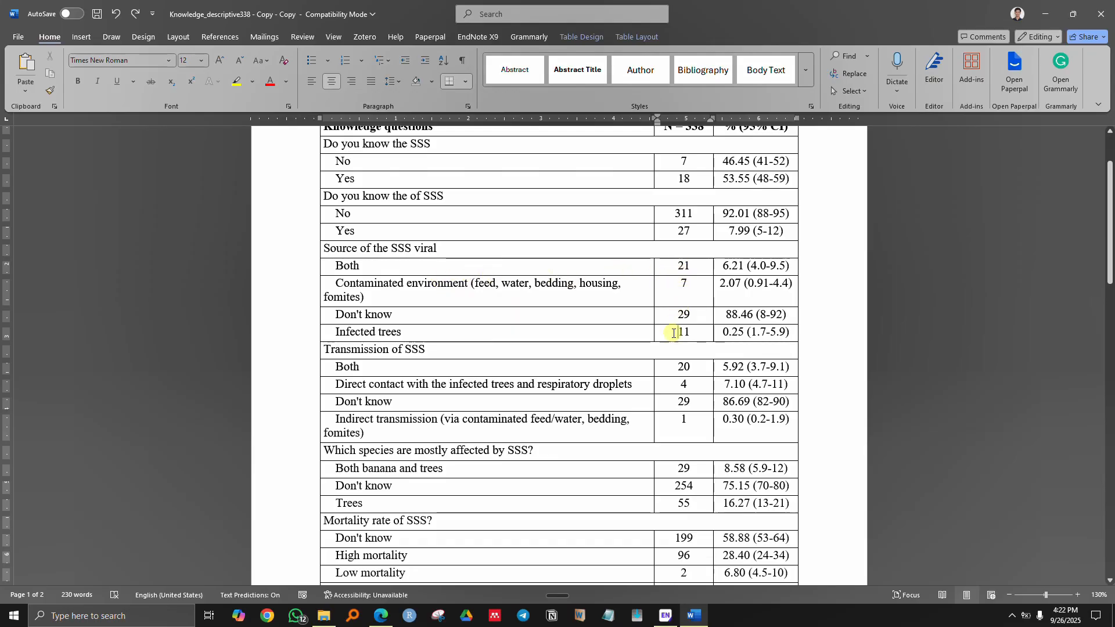
{"action": "left_click", "coordinate": [683, 283]}
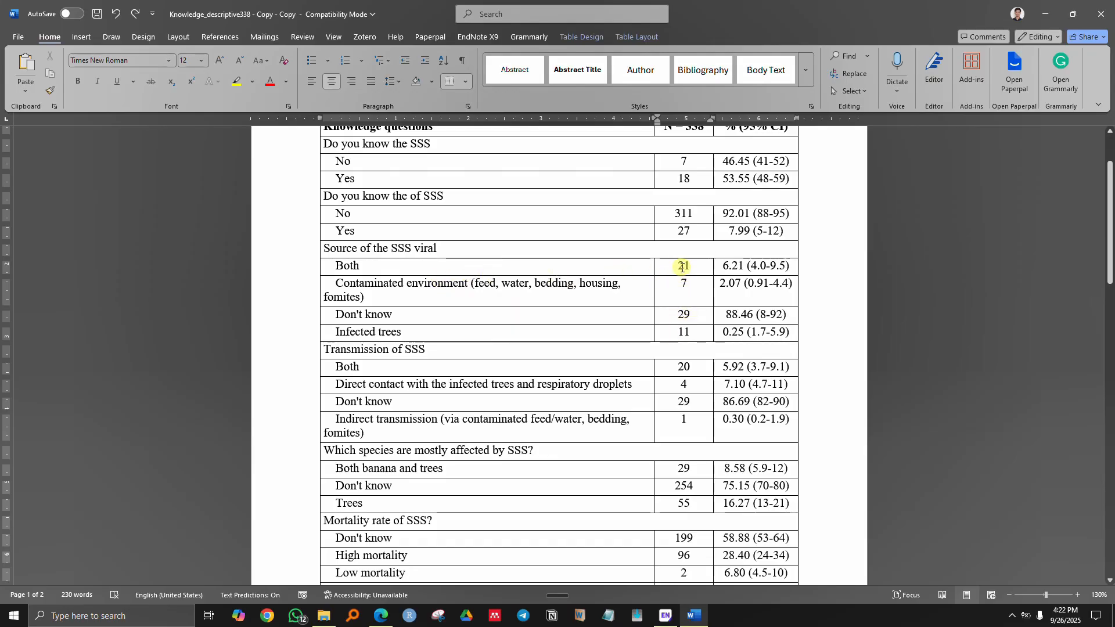
- Insert three blank rows under Don't know in the Source of the SSS viral group
{"action": "left_click", "coordinate": [315, 326]}
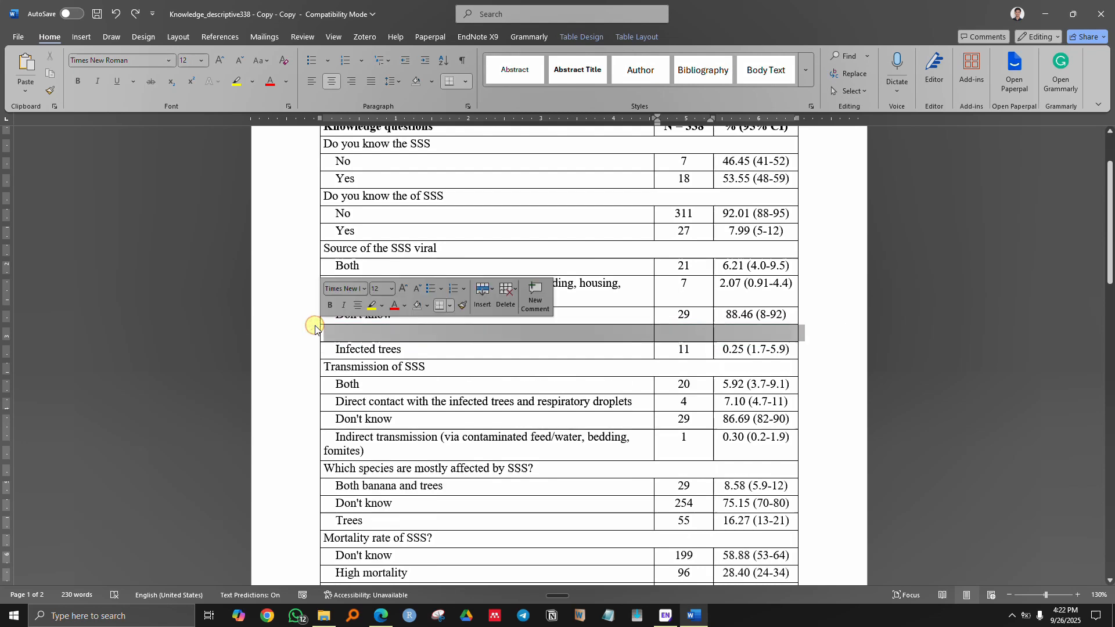
{"action": "left_click", "coordinate": [314, 325]}
{"action": "left_click", "coordinate": [315, 325]}
{"action": "left_click", "coordinate": [478, 335]}
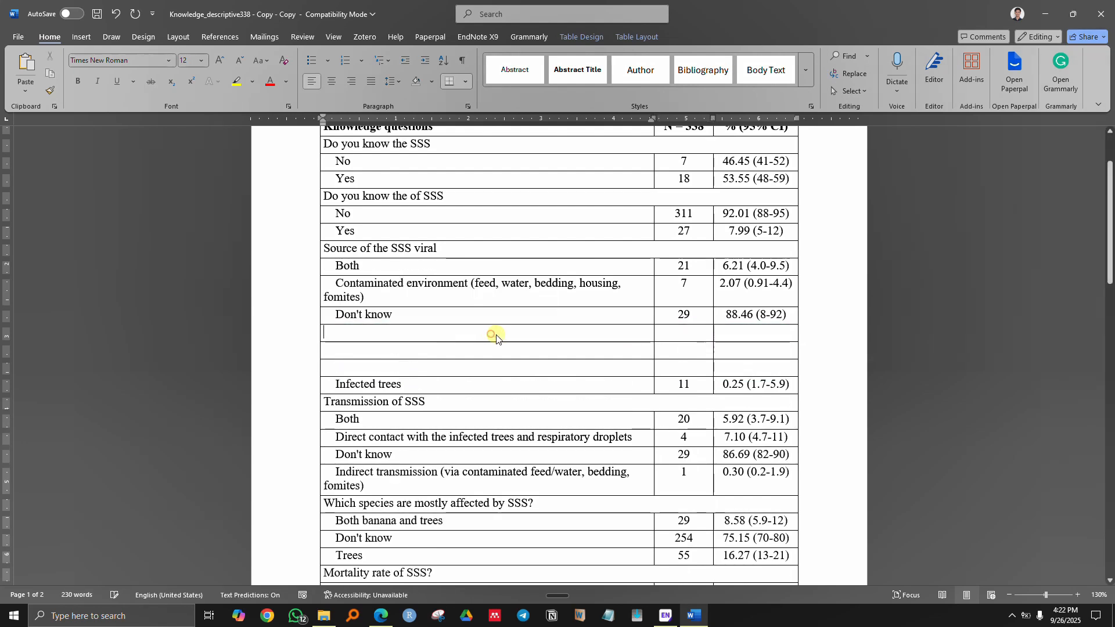
- Try clearing the Both, Infected trees and Contaminated environment rows, undoing each attempt
{"action": "left_click", "coordinate": [358, 264]}
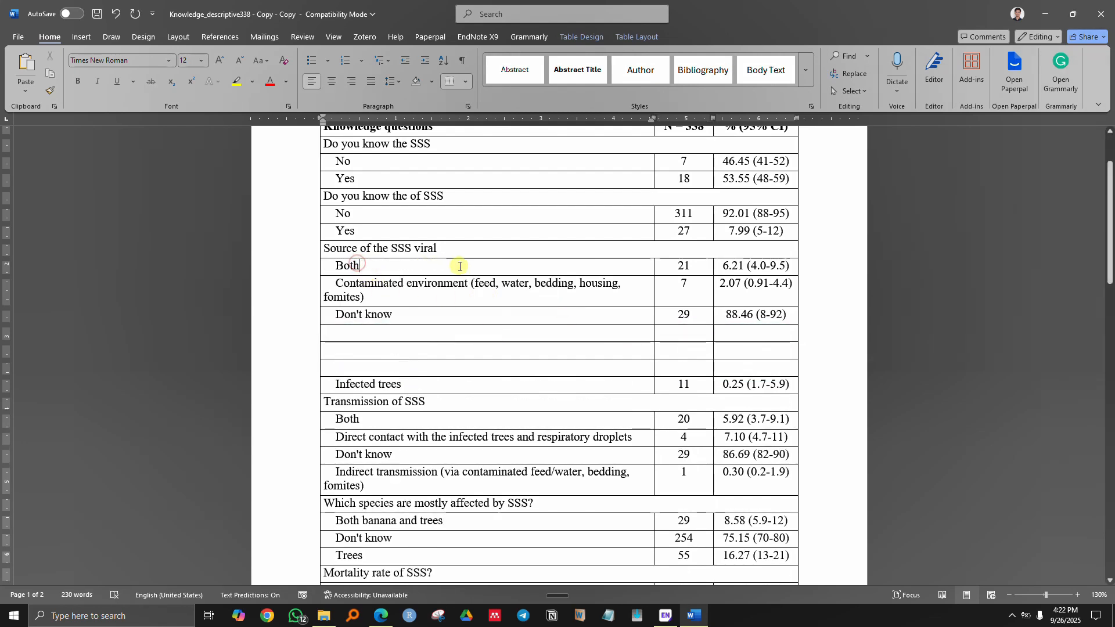
{"action": "left_click_drag", "start_coordinate": [643, 270], "coordinate": [753, 264]}
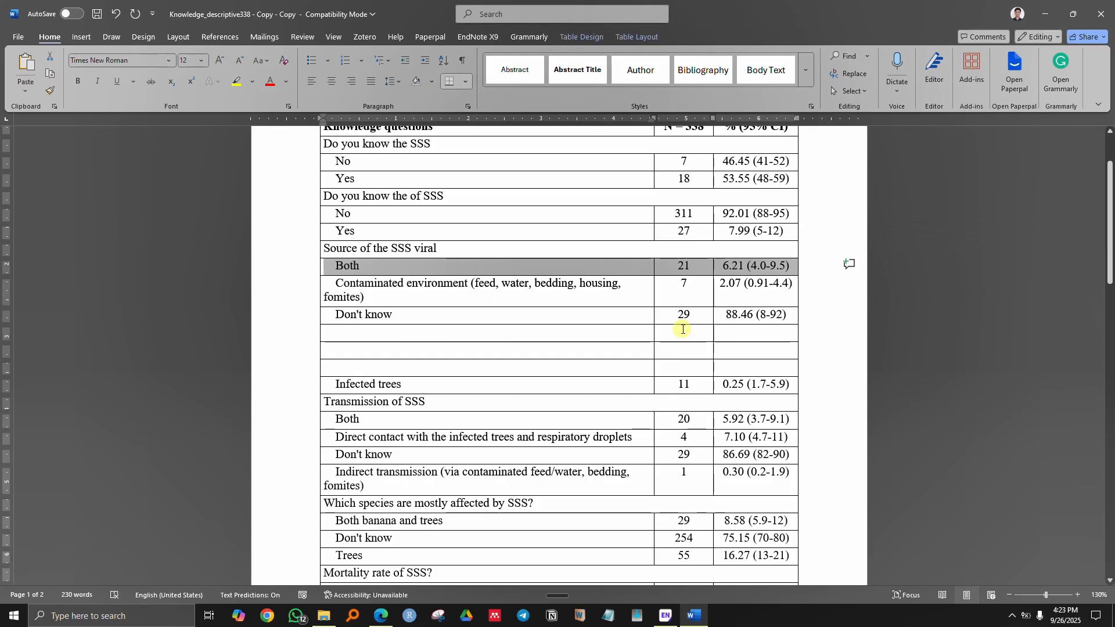
{"action": "key", "text": "Delete"}
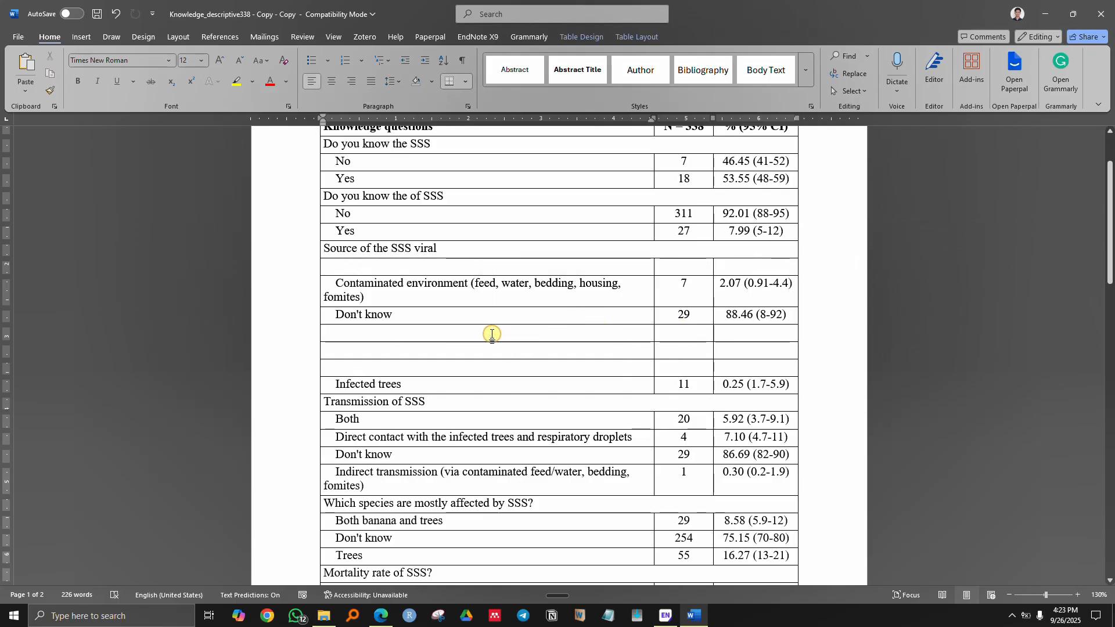
{"action": "key", "text": "ctrl+z"}
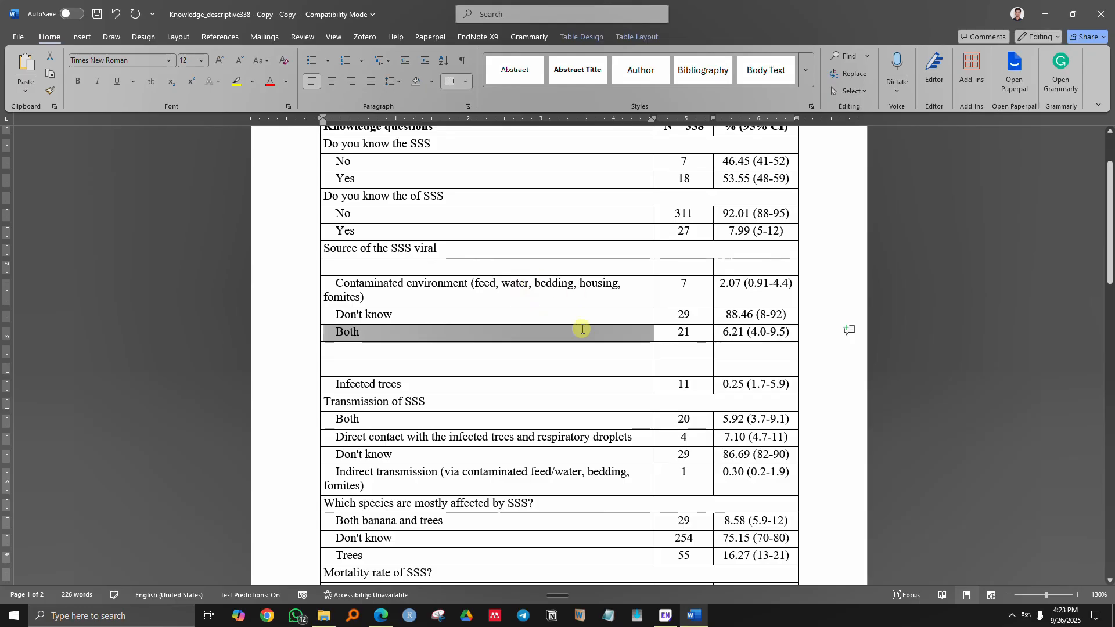
{"action": "left_click_drag", "start_coordinate": [388, 385], "coordinate": [742, 386]}
{"action": "key", "text": "Delete"}
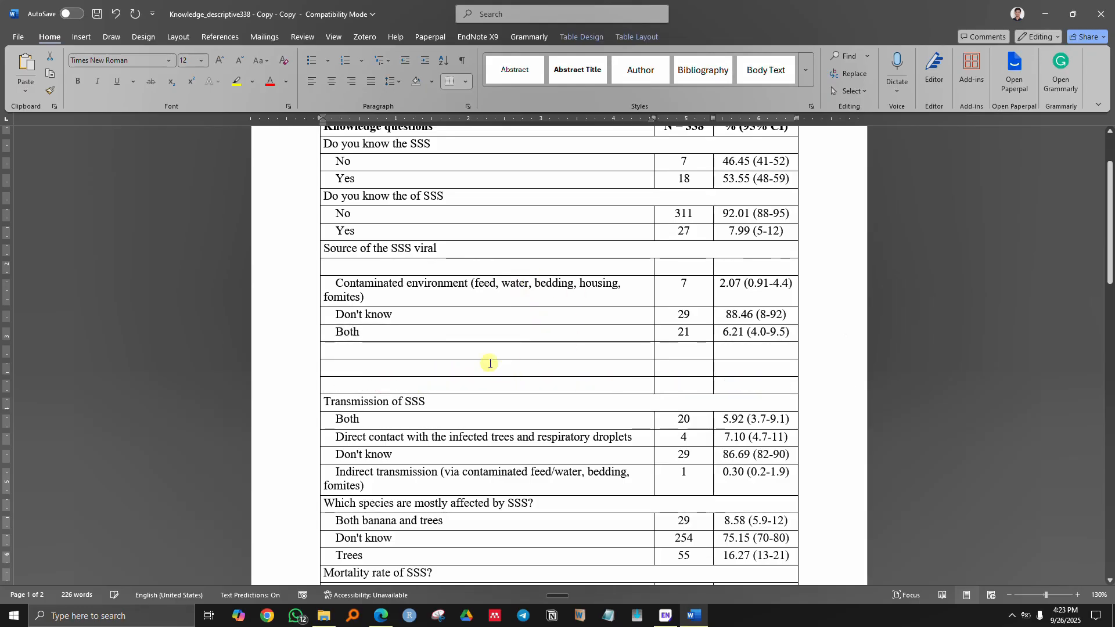
{"action": "key", "text": "ctrl+z"}
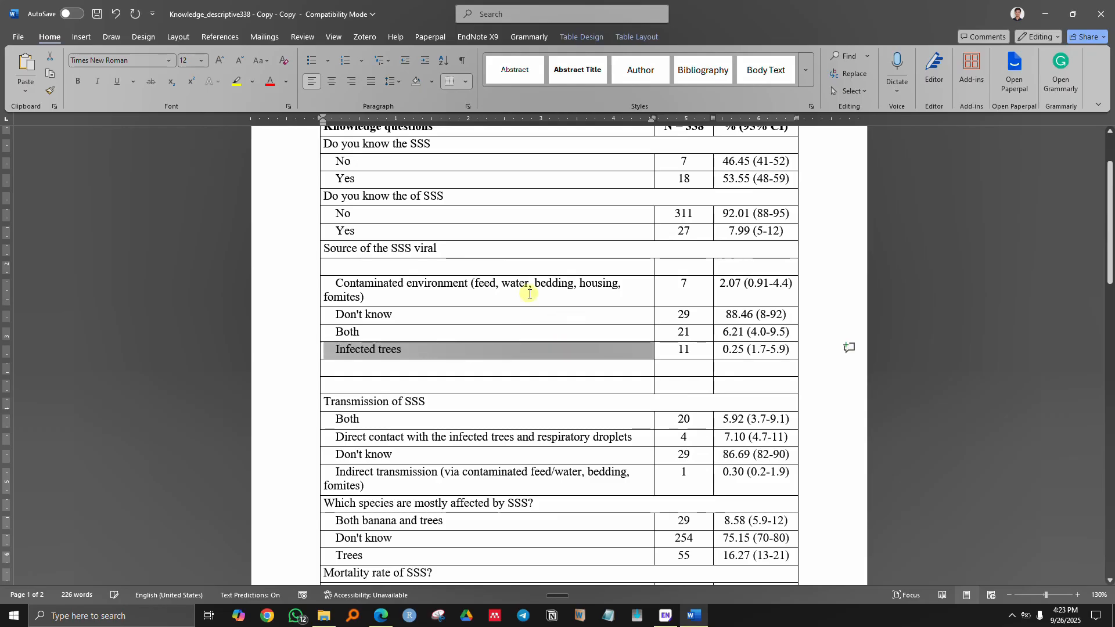
{"action": "left_click_drag", "start_coordinate": [408, 283], "coordinate": [755, 289]}
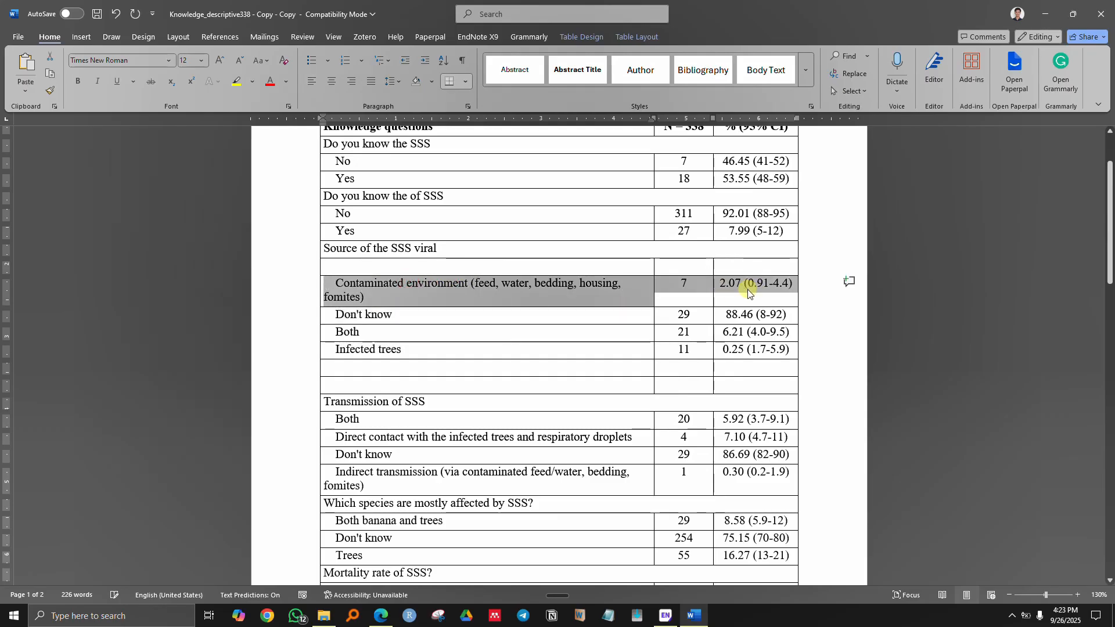
{"action": "key", "text": "Delete"}
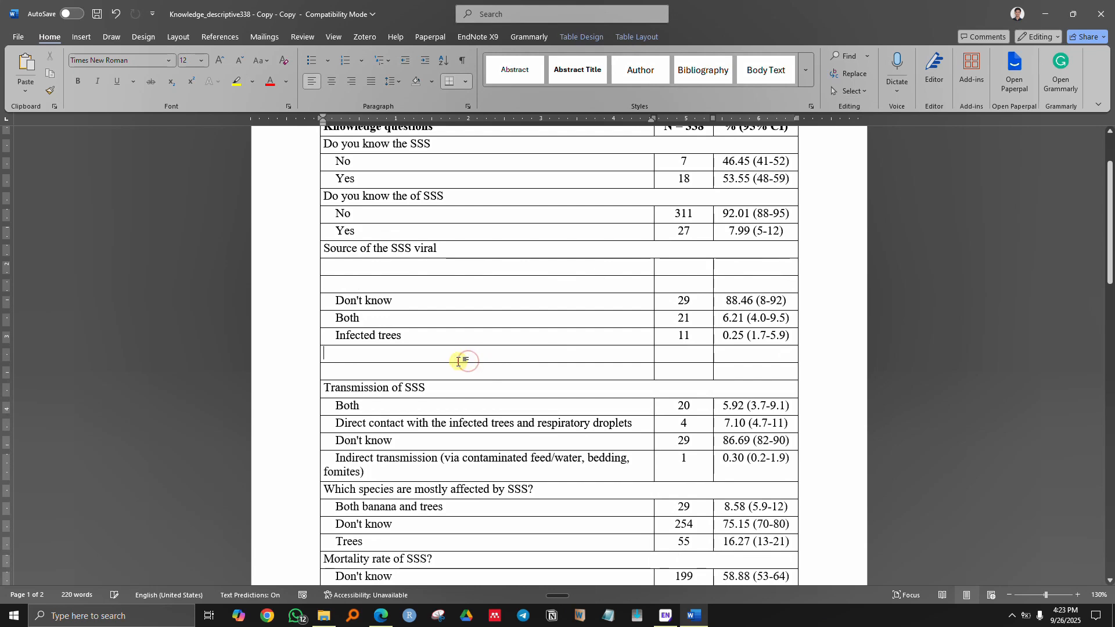
{"action": "key", "text": "ctrl+z"}
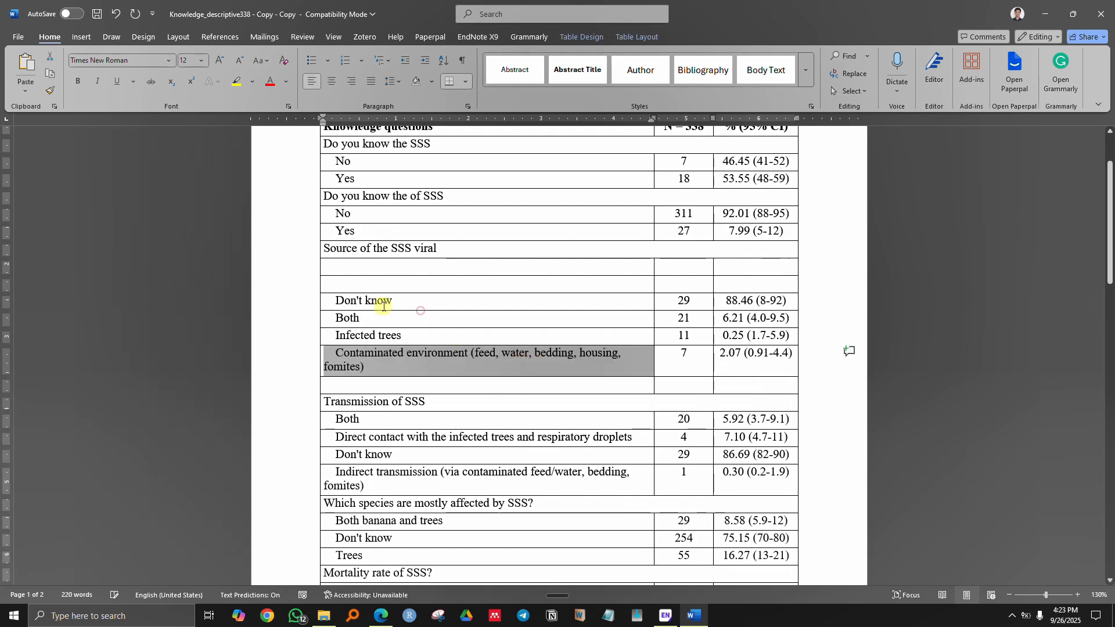
- Cut the four answer rows and paste them right under Source of the SSS viral
{"action": "left_click_drag", "start_coordinate": [420, 310], "coordinate": [749, 353]}
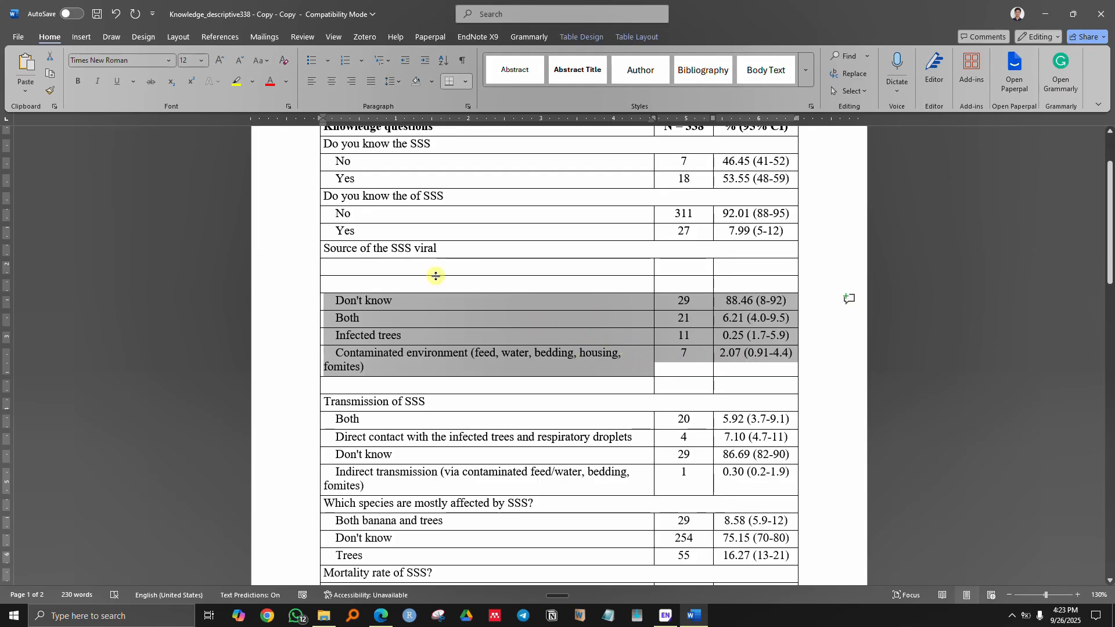
{"action": "key", "text": "ctrl+x"}
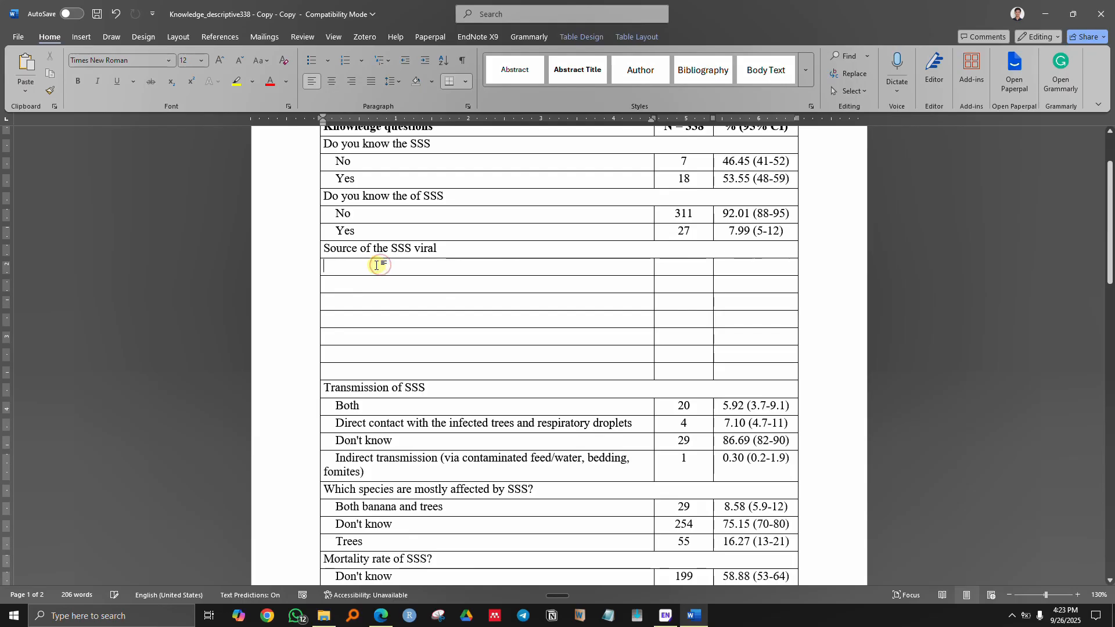
{"action": "key", "text": "ctrl+v"}
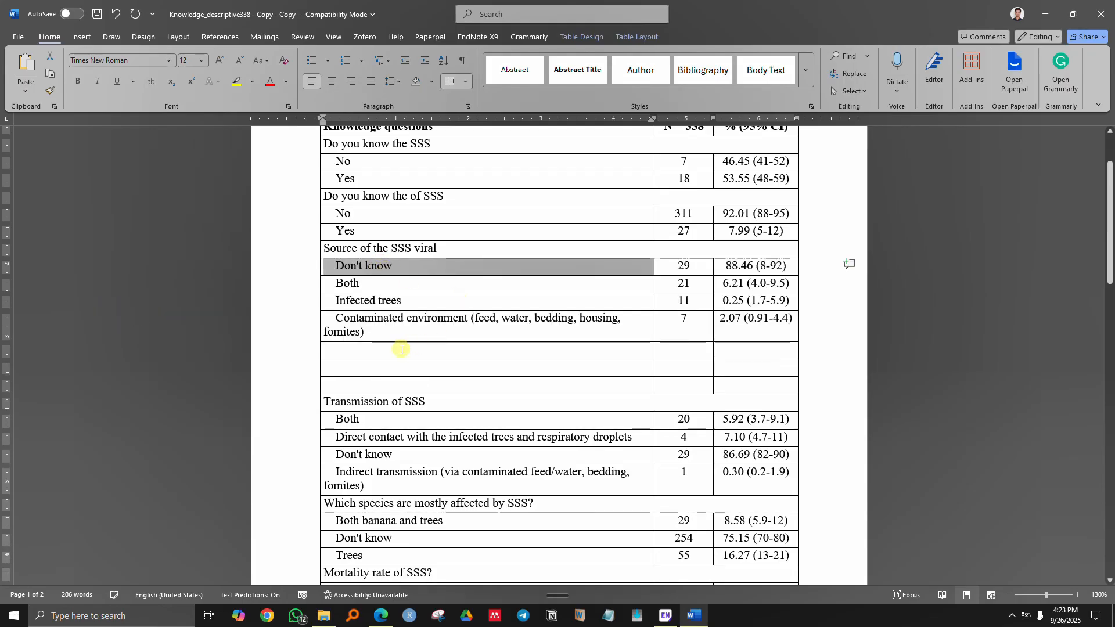
- Delete the leftover empty rows from the table
{"action": "left_click", "coordinate": [384, 349]}
{"action": "left_click_drag", "start_coordinate": [388, 349], "coordinate": [738, 384]}
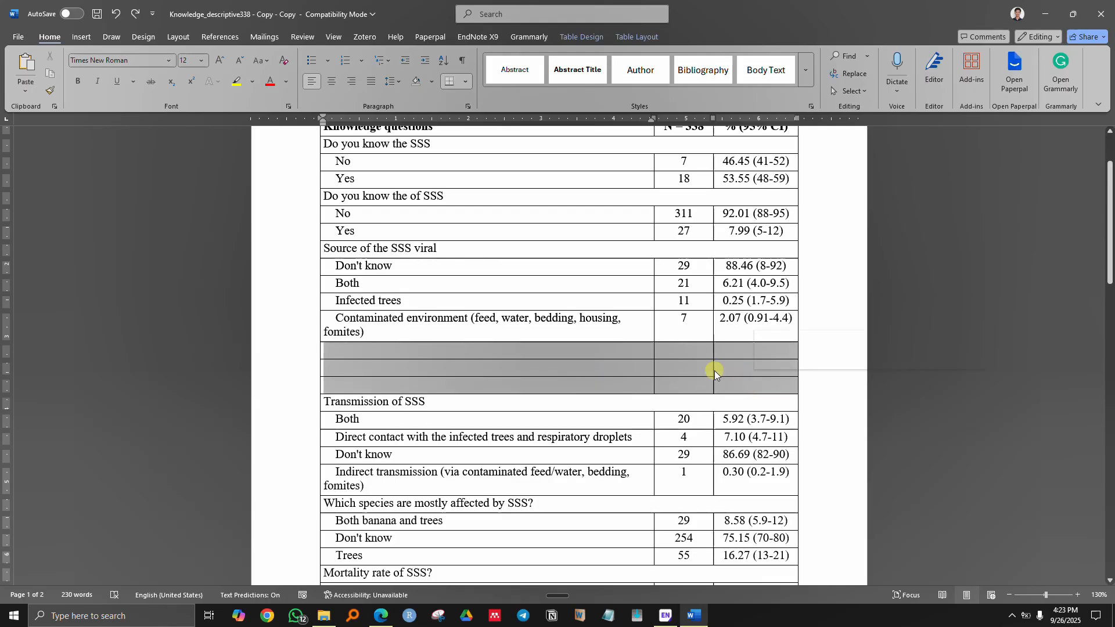
{"action": "right_click", "coordinate": [573, 368]}
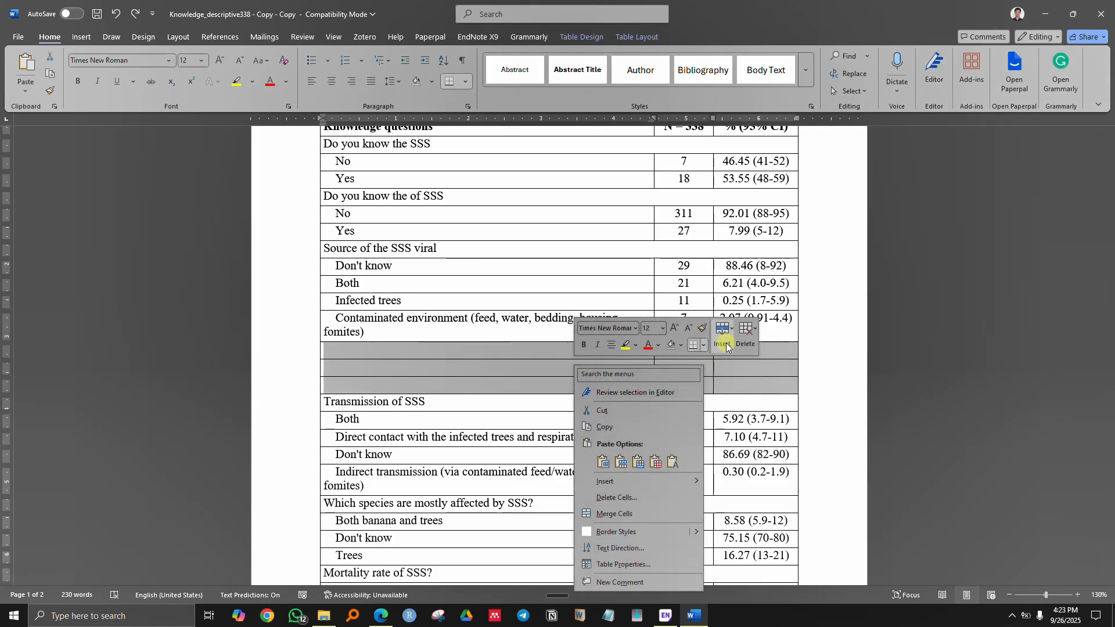
{"action": "left_click", "coordinate": [746, 336]}
{"action": "left_click", "coordinate": [774, 395]}
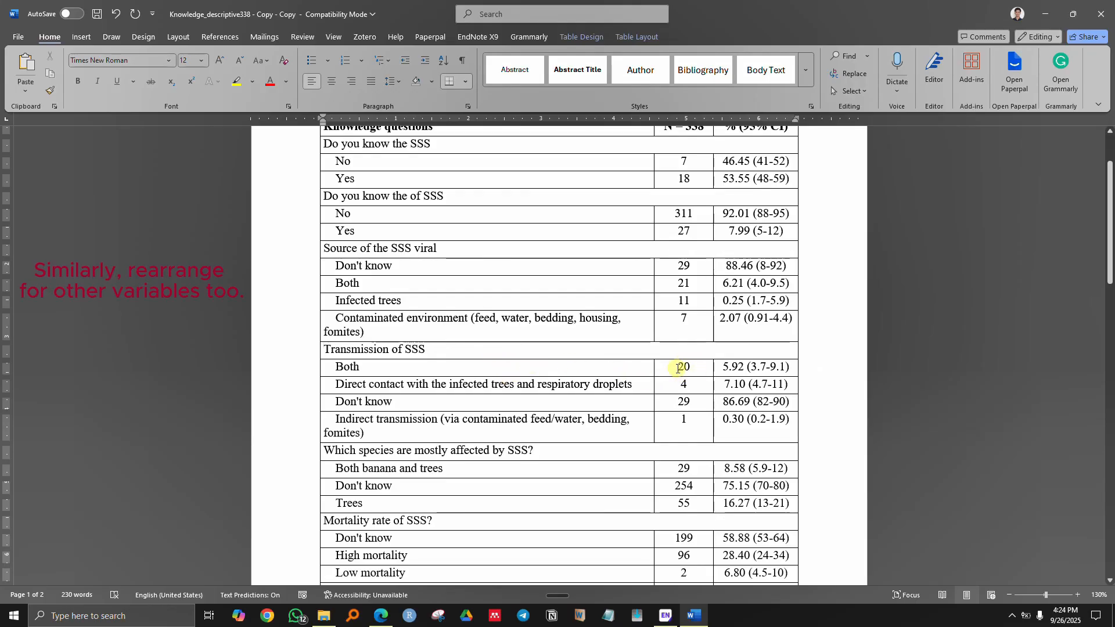
{"action": "left_click_drag", "start_coordinate": [686, 377], "coordinate": [680, 405]}
{"action": "left_click", "coordinate": [679, 428]}
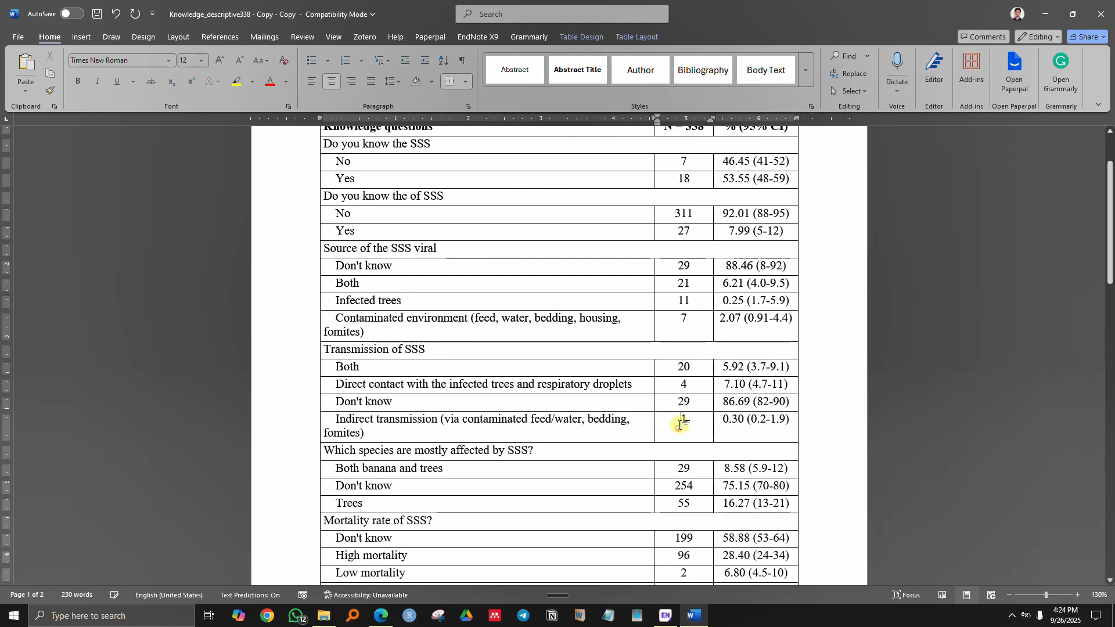
{"action": "scroll", "coordinate": [690, 408], "scroll_direction": "down", "scroll_amount": 2}
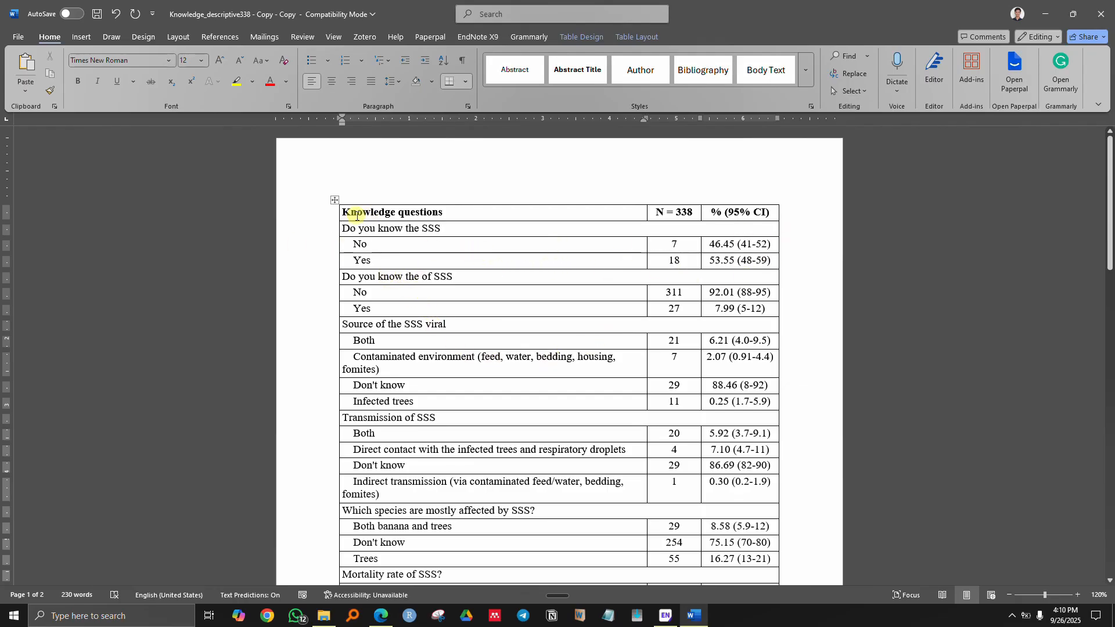
- Remove all borders from the table using Table Design > Borders
{"action": "left_click", "coordinate": [336, 200]}
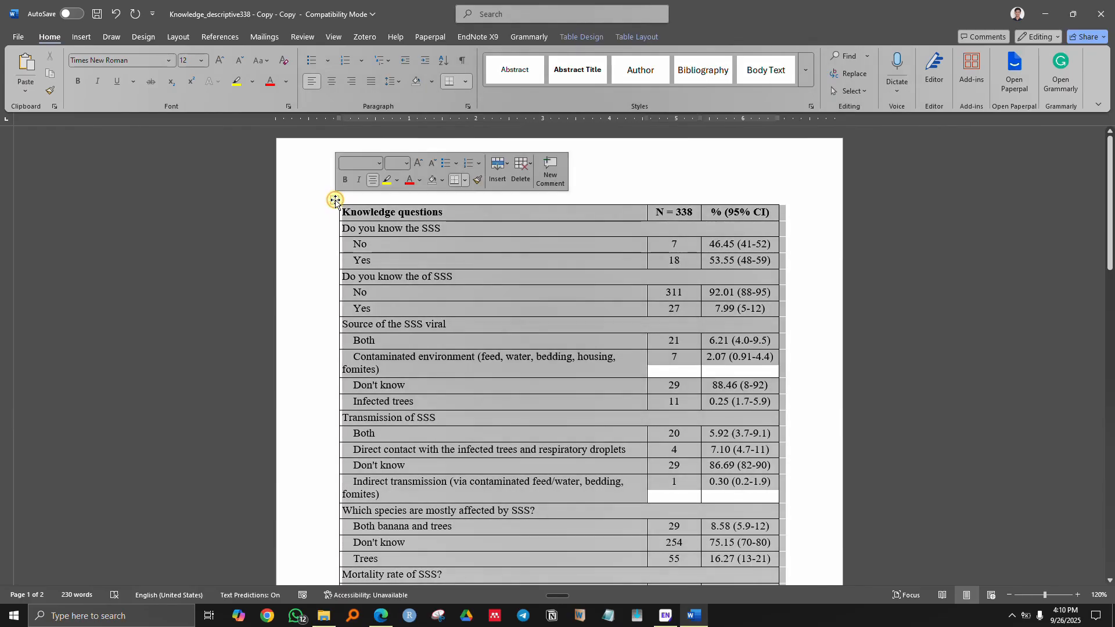
{"action": "left_click", "coordinate": [592, 36]}
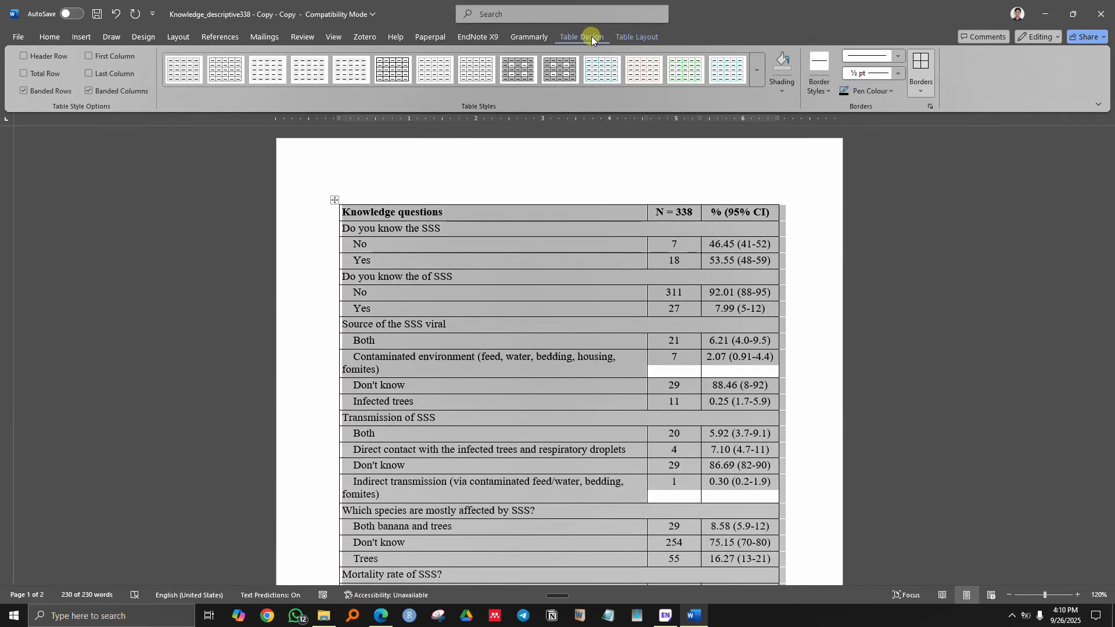
{"action": "left_click", "coordinate": [919, 91]}
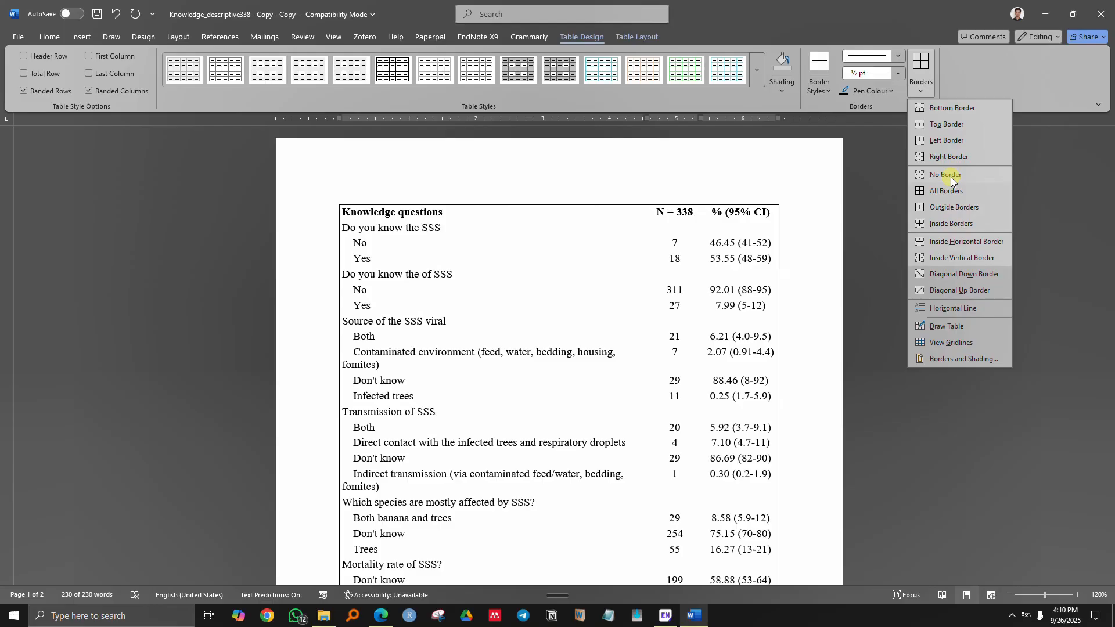
{"action": "left_click", "coordinate": [951, 176]}
{"action": "left_click", "coordinate": [508, 290]}
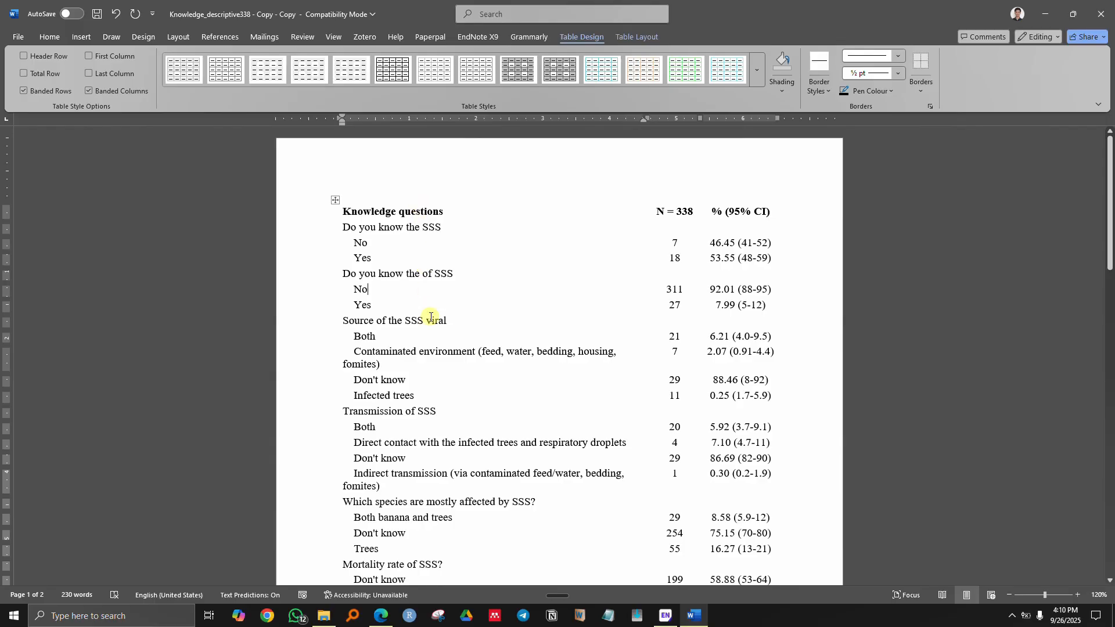
- Add a top border to the table
{"action": "left_click", "coordinate": [336, 201]}
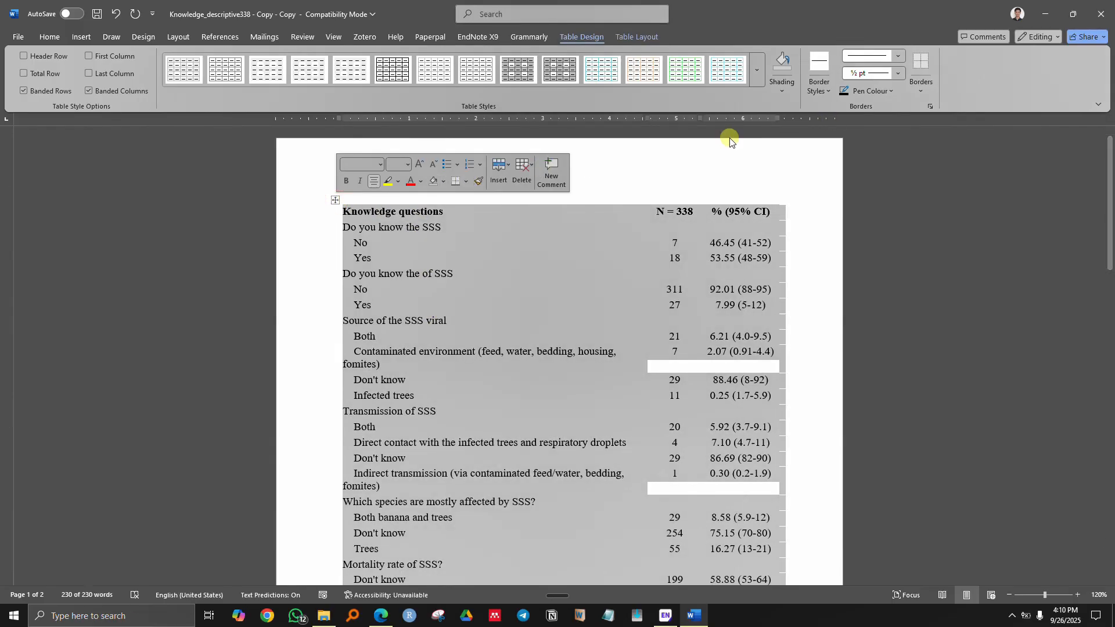
{"action": "left_click", "coordinate": [919, 89]}
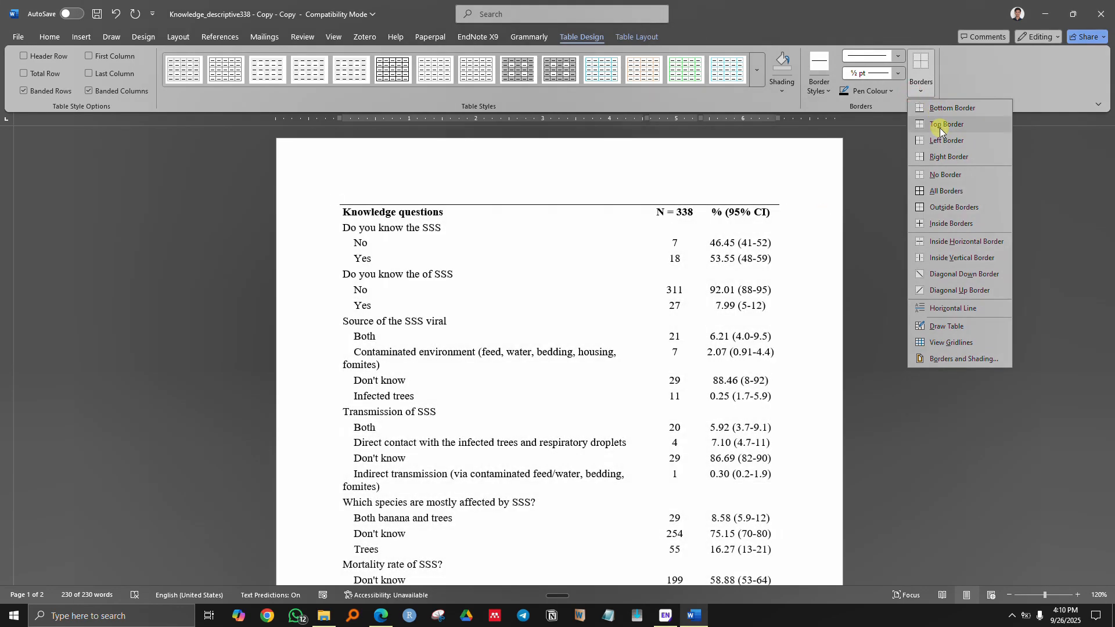
{"action": "left_click", "coordinate": [941, 126]}
{"action": "left_click", "coordinate": [335, 200]}
{"action": "left_click", "coordinate": [368, 214]}
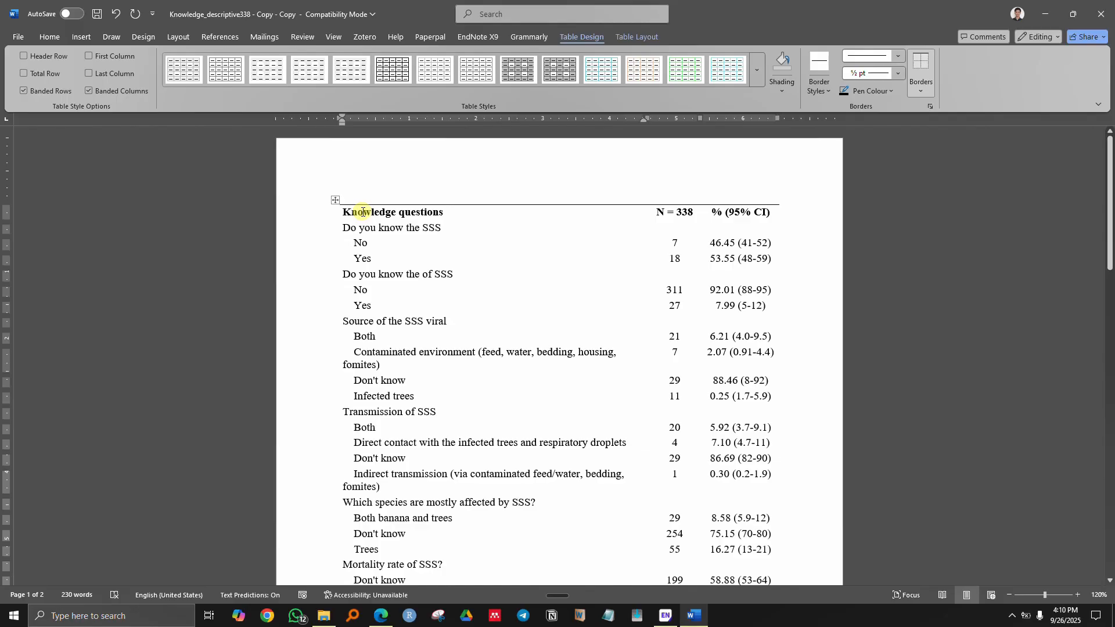
- Underline the Knowledge questions, N = 338, % (95% CI) header row with a bottom border
{"action": "left_click_drag", "start_coordinate": [363, 213], "coordinate": [723, 217]}
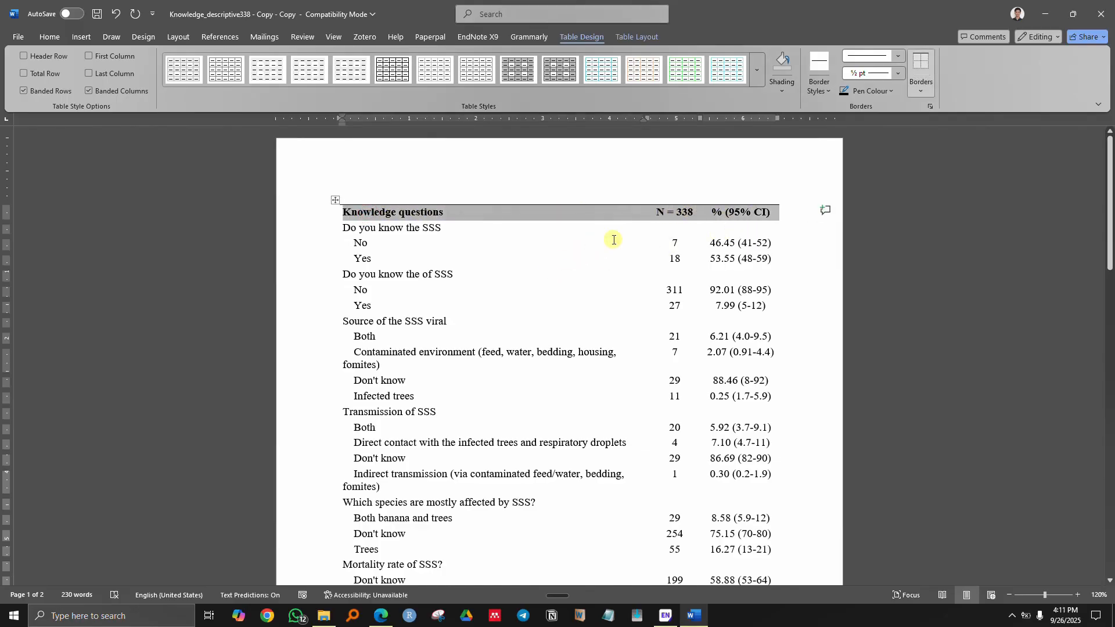
{"action": "left_click", "coordinate": [915, 88]}
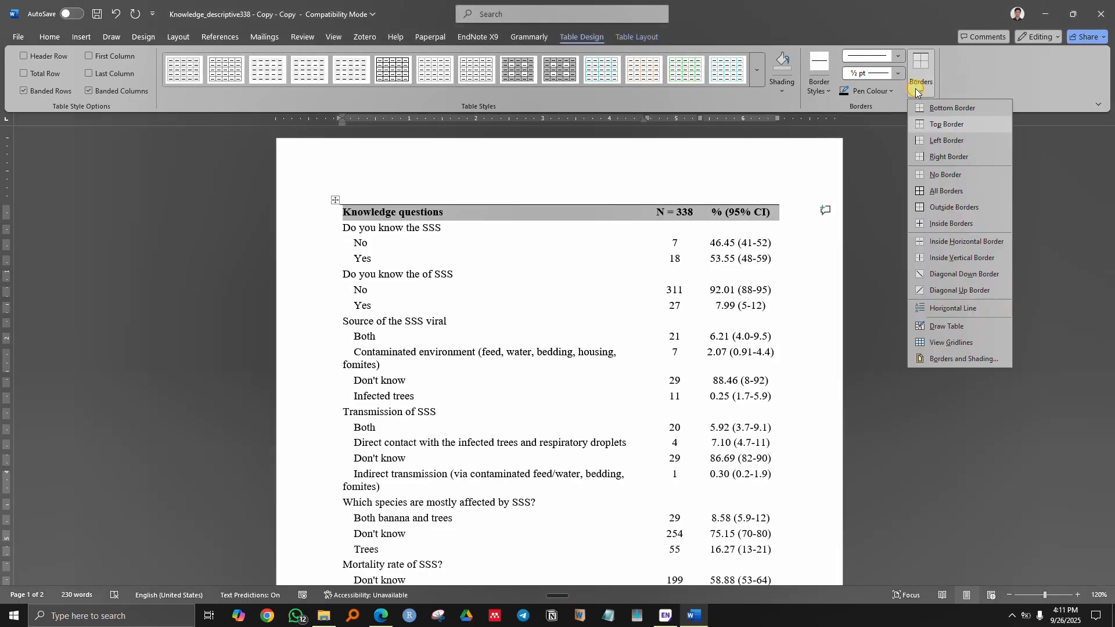
{"action": "left_click", "coordinate": [948, 108]}
{"action": "left_click", "coordinate": [494, 250]}
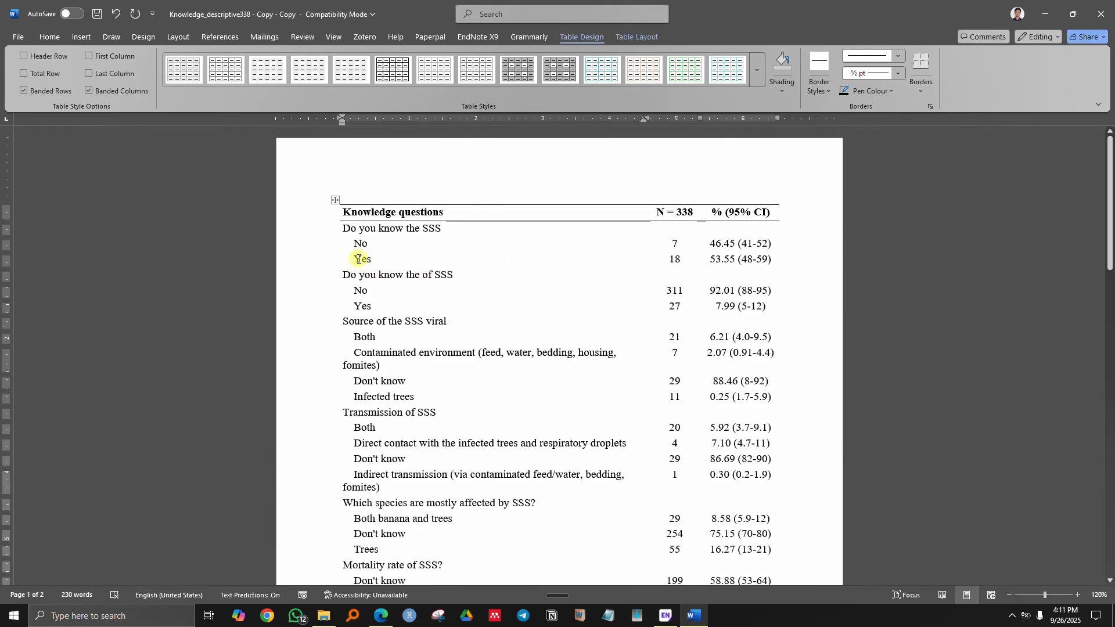
- Add bottom rules below the Yes / 18 and Yes / 27 answer rows
{"action": "left_click_drag", "start_coordinate": [356, 261], "coordinate": [748, 263]}
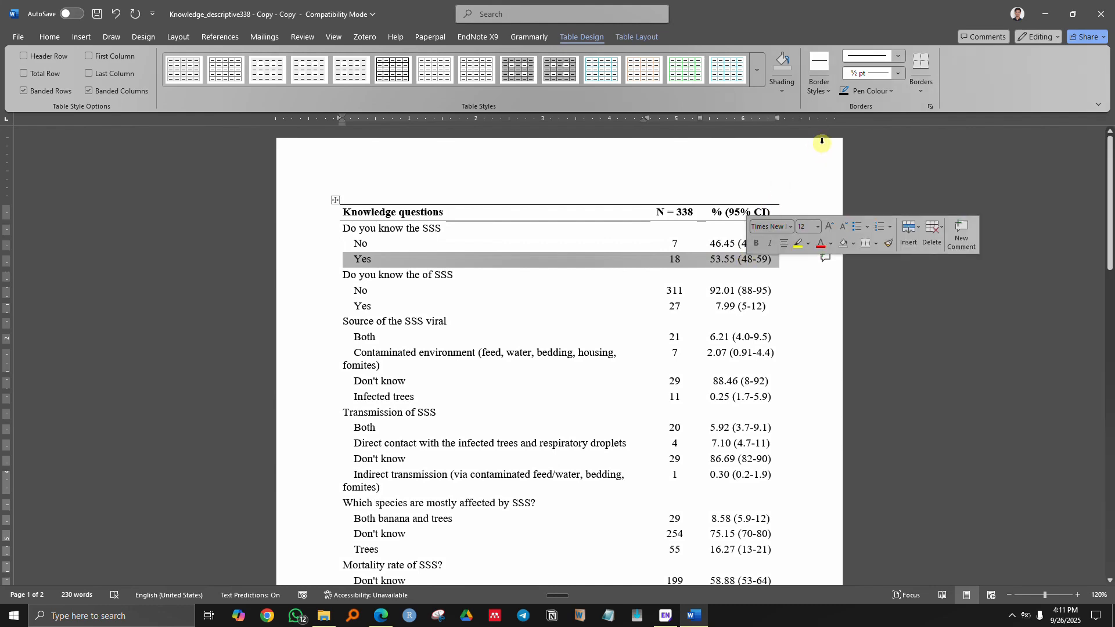
{"action": "left_click", "coordinate": [922, 65]}
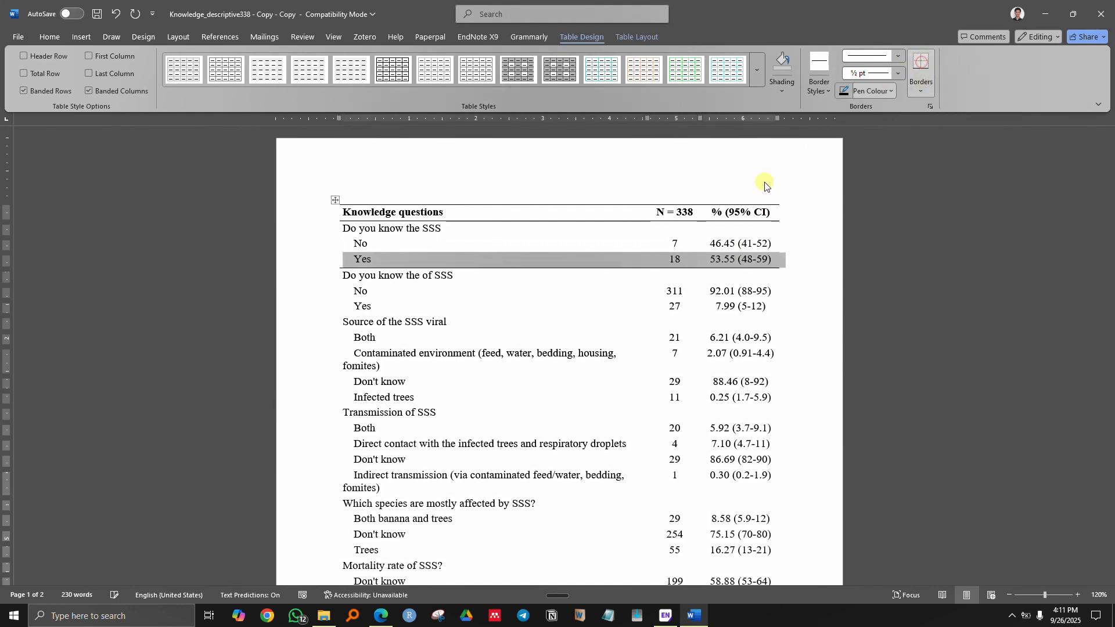
{"action": "left_click", "coordinate": [463, 298]}
{"action": "left_click_drag", "start_coordinate": [361, 308], "coordinate": [754, 309]}
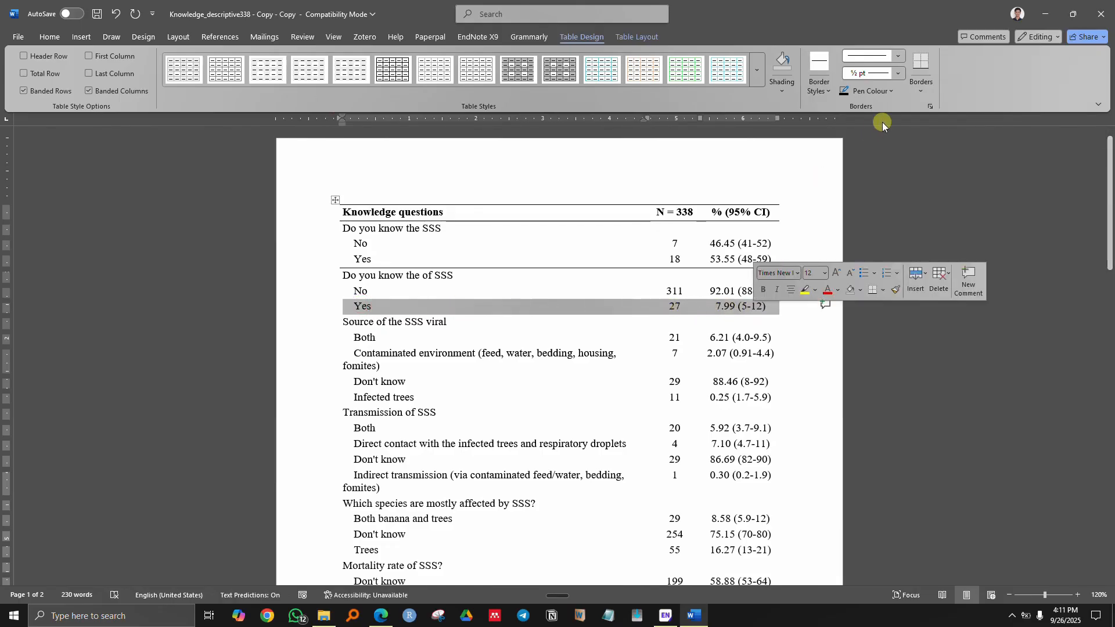
{"action": "left_click", "coordinate": [921, 66]}
{"action": "left_click", "coordinate": [486, 340]}
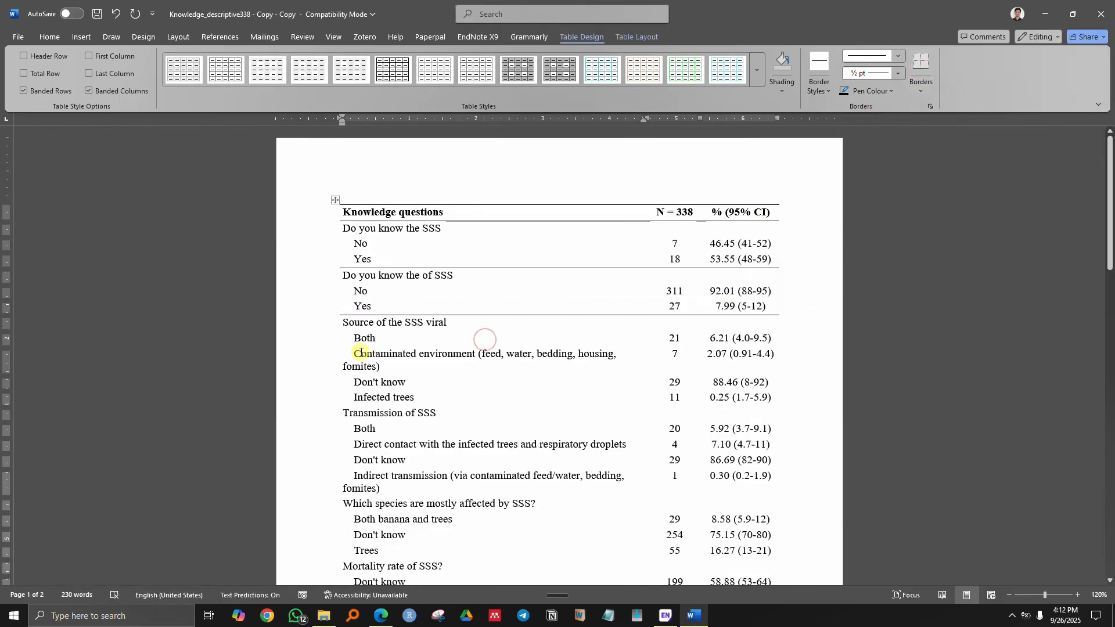
- Add bottom rules below the Infected trees, Indirect transmission and Trees rows
{"action": "scroll", "coordinate": [372, 347], "scroll_direction": "down", "scroll_amount": 2}
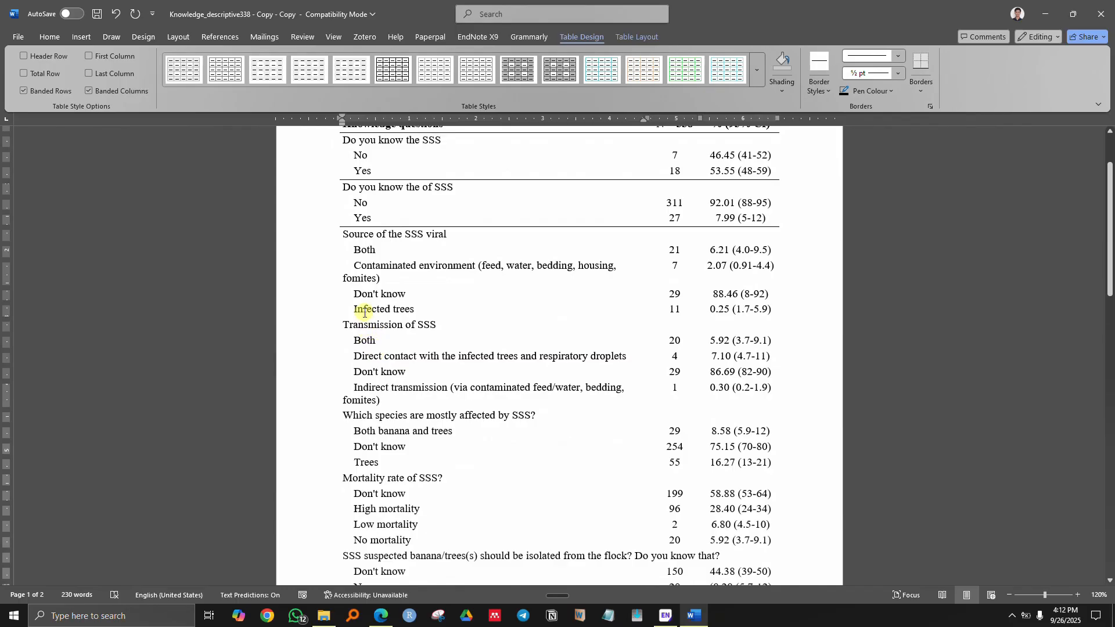
{"action": "left_click_drag", "start_coordinate": [362, 311], "coordinate": [745, 311]}
{"action": "left_click", "coordinate": [921, 66]}
{"action": "left_click_drag", "start_coordinate": [356, 387], "coordinate": [758, 388]}
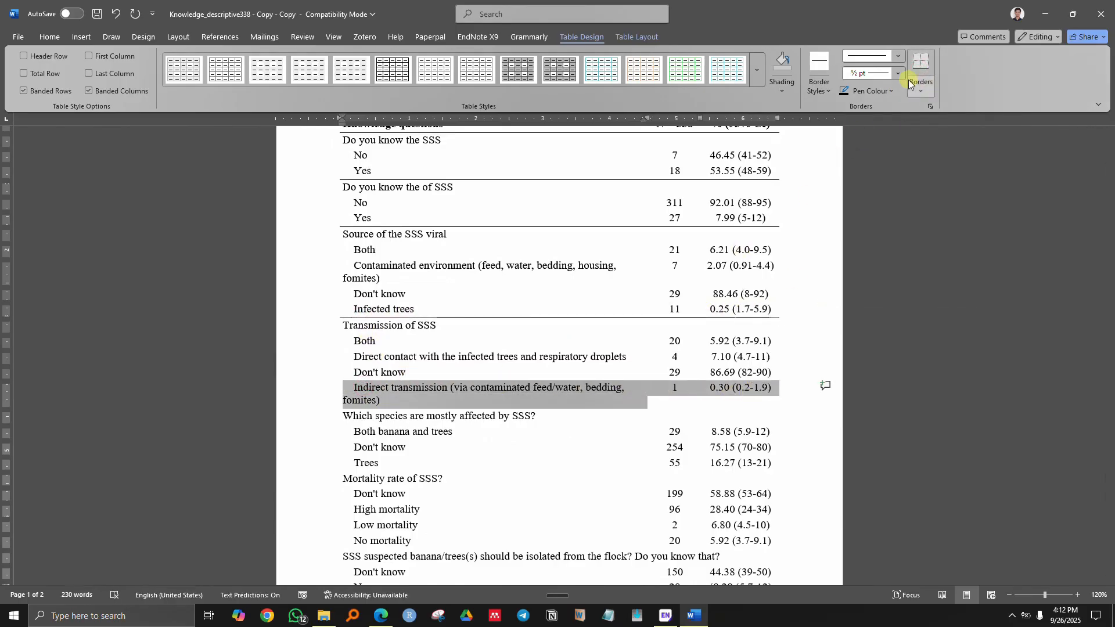
{"action": "left_click", "coordinate": [921, 65]}
{"action": "scroll", "coordinate": [627, 369], "scroll_direction": "down", "scroll_amount": 2}
{"action": "left_click", "coordinate": [480, 365]}
{"action": "left_click_drag", "start_coordinate": [357, 375], "coordinate": [721, 375]}
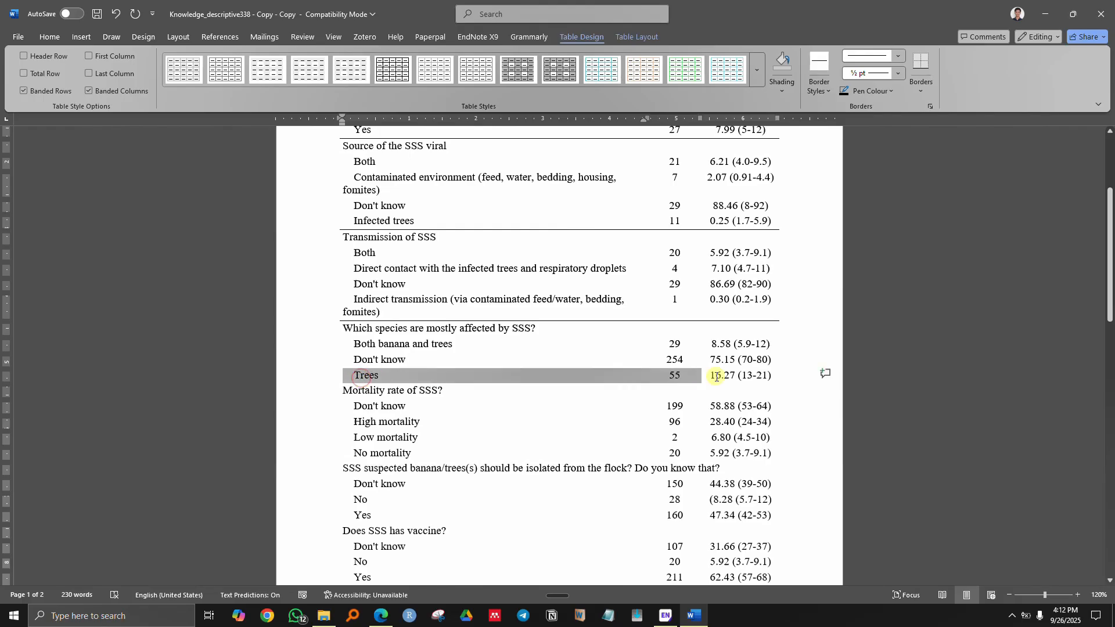
{"action": "left_click", "coordinate": [921, 65]}
- Add bottom rules below the No mortality, Yes / 160 and Yes / 211 rows
{"action": "scroll", "coordinate": [428, 362], "scroll_direction": "down", "scroll_amount": 2}
{"action": "left_click_drag", "start_coordinate": [372, 363], "coordinate": [723, 364]}
{"action": "left_click", "coordinate": [921, 70]}
{"action": "scroll", "coordinate": [388, 370], "scroll_direction": "down", "scroll_amount": 2}
{"action": "left_click_drag", "start_coordinate": [482, 340], "coordinate": [729, 341]}
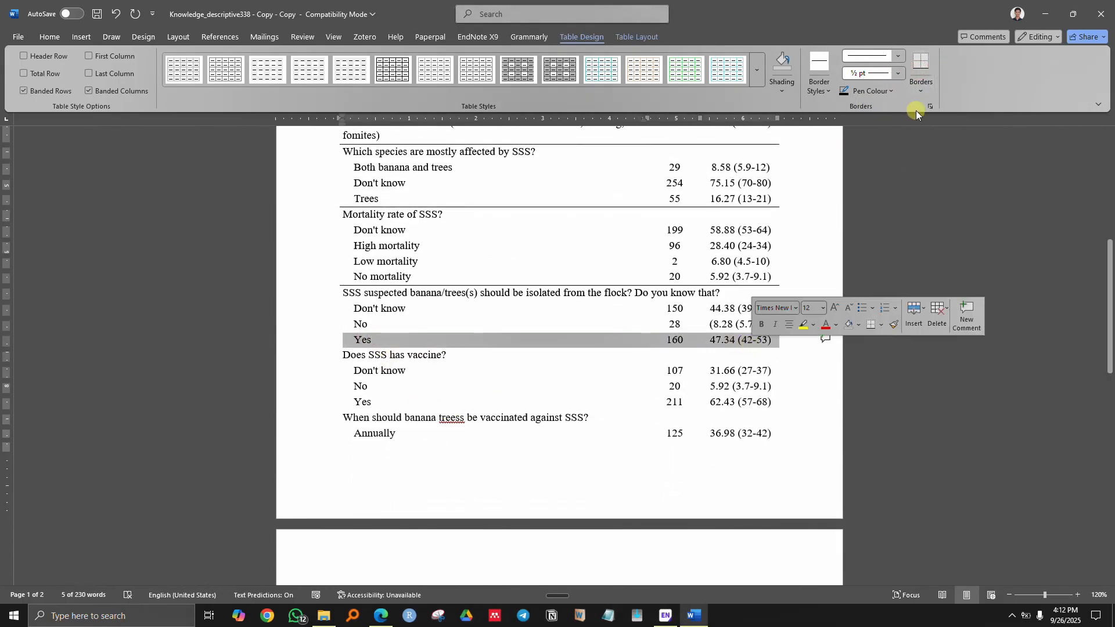
{"action": "left_click", "coordinate": [921, 65]}
{"action": "scroll", "coordinate": [563, 374], "scroll_direction": "down", "scroll_amount": 2}
{"action": "left_click_drag", "start_coordinate": [369, 316], "coordinate": [726, 315]}
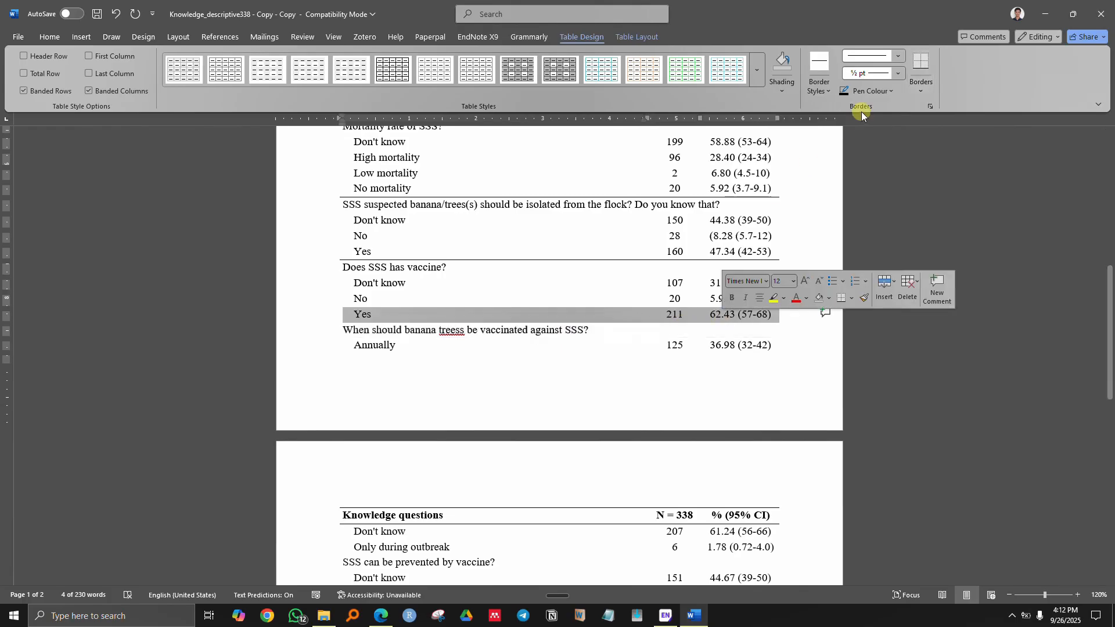
{"action": "left_click", "coordinate": [921, 65]}
- On page 2, add a rule below the Only during outbreak row and check the final Yes / 181 row
{"action": "scroll", "coordinate": [391, 404], "scroll_direction": "down", "scroll_amount": 4}
{"action": "left_click", "coordinate": [376, 379]}
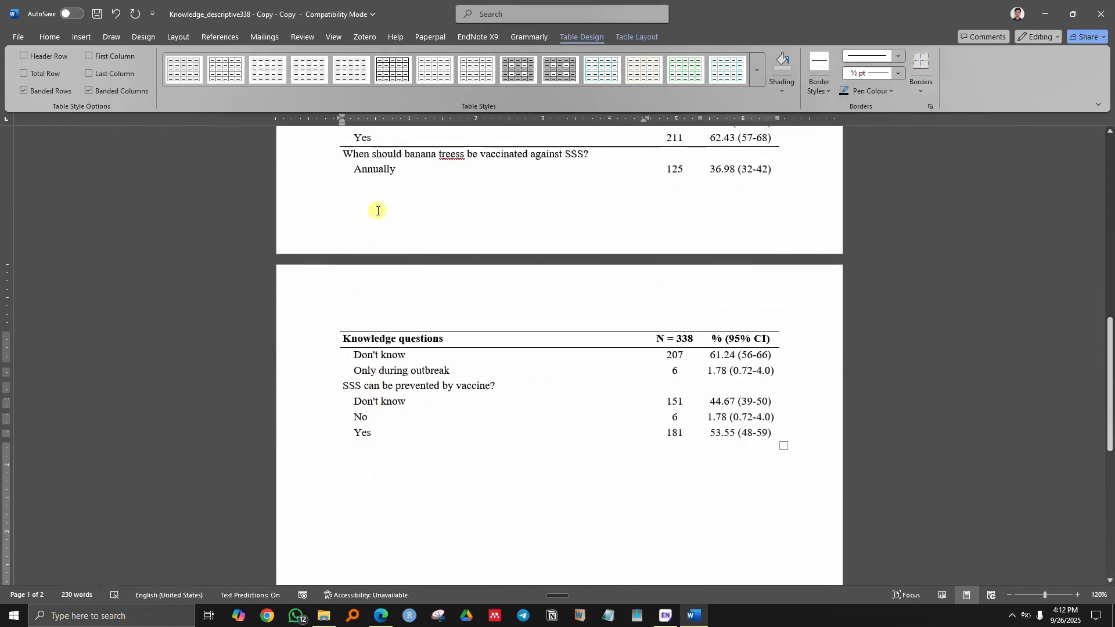
{"action": "left_click_drag", "start_coordinate": [401, 370], "coordinate": [792, 368]}
{"action": "left_click", "coordinate": [921, 66]}
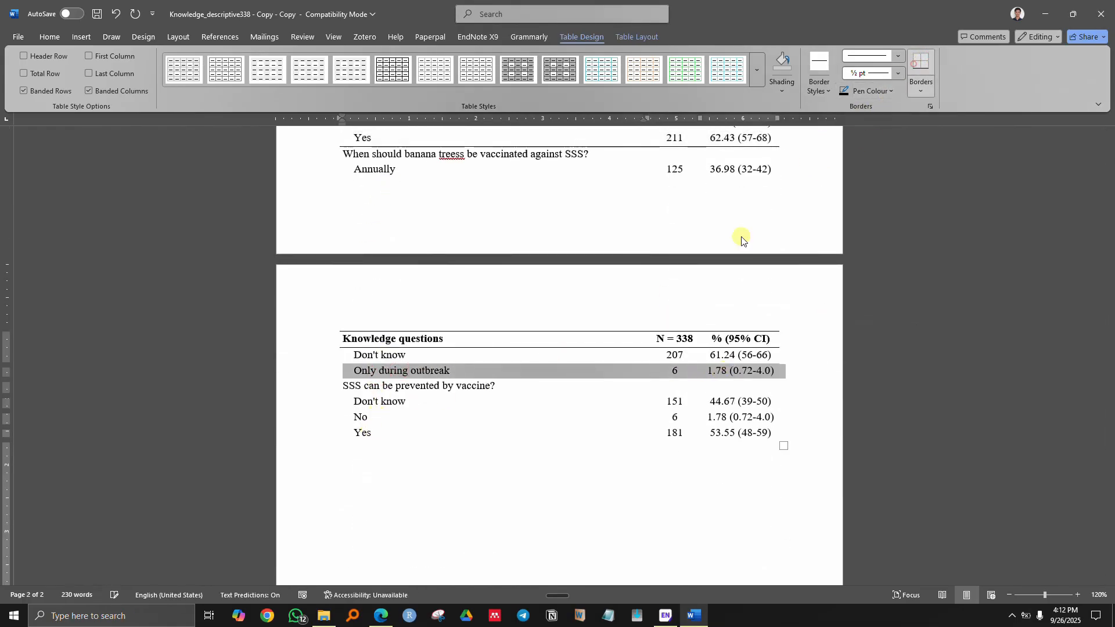
{"action": "left_click_drag", "start_coordinate": [363, 432], "coordinate": [775, 434]}
{"action": "left_click", "coordinate": [533, 457]}
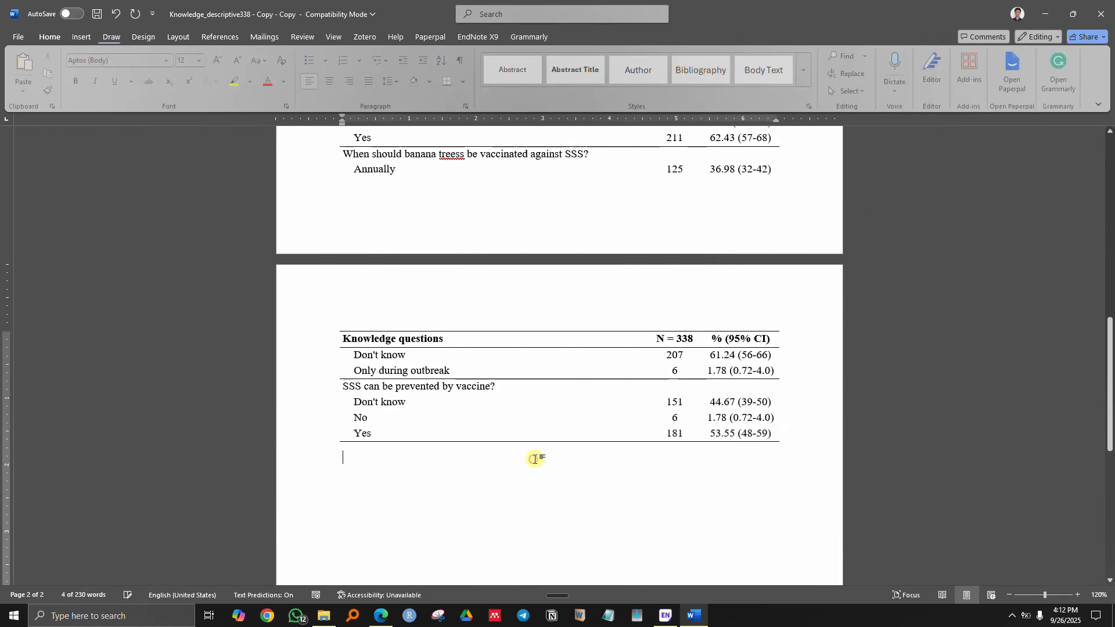
{"action": "scroll", "coordinate": [534, 450], "scroll_direction": "up", "scroll_amount": 5}
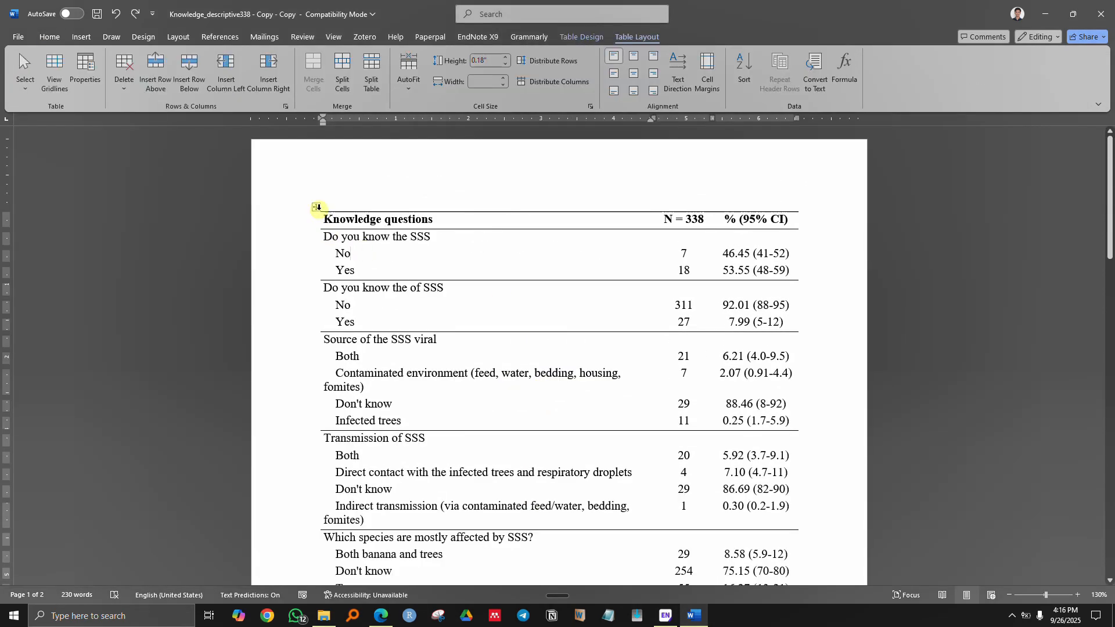
- Insert the caption 'Table 1. Knowledge level of respondents' above the table
{"action": "left_click", "coordinate": [391, 272]}
{"action": "left_click", "coordinate": [318, 209]}
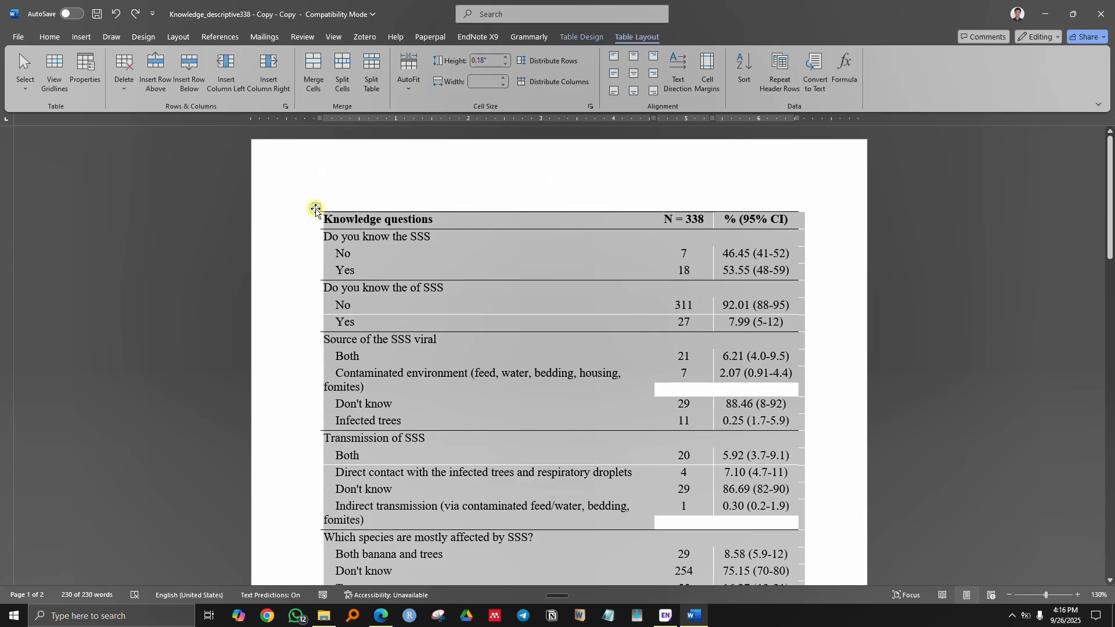
{"action": "right_click", "coordinate": [315, 209]}
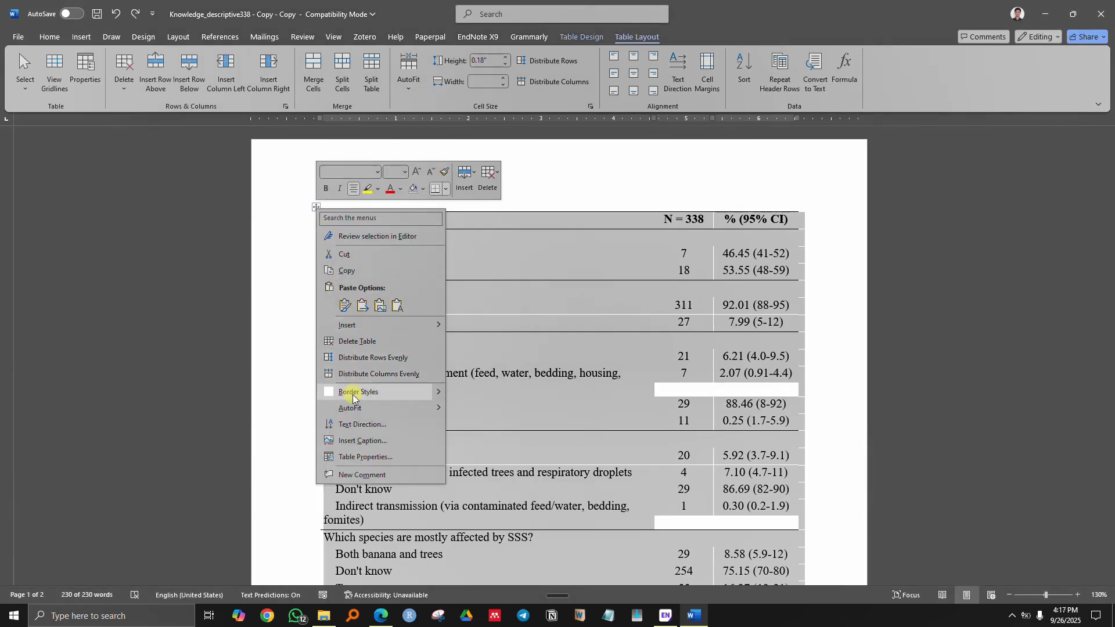
{"action": "left_click", "coordinate": [361, 439]}
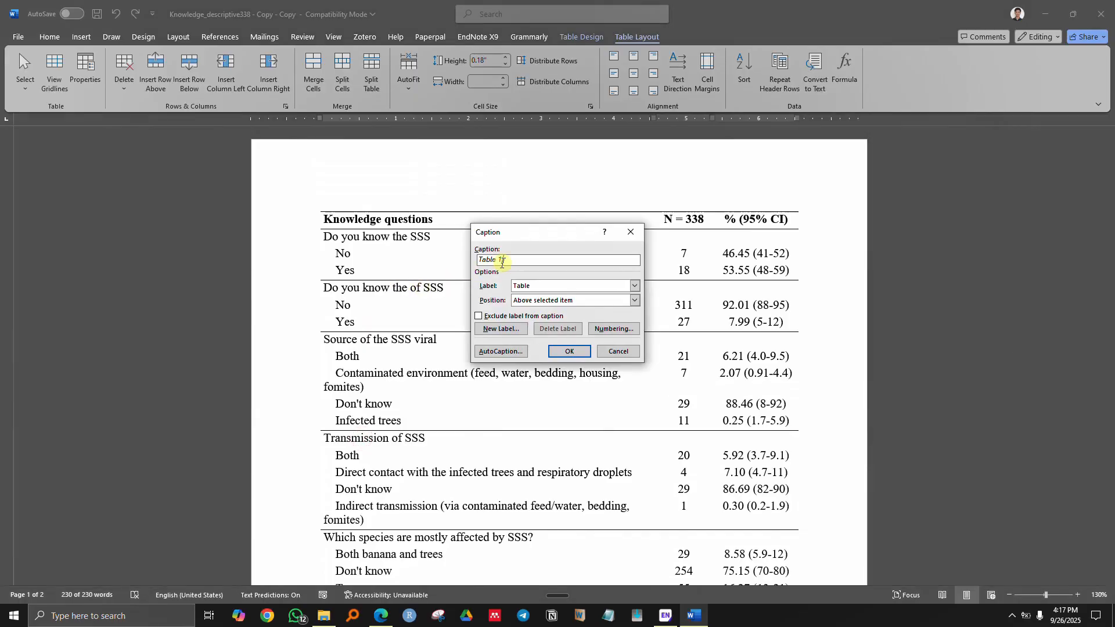
{"action": "left_click", "coordinate": [503, 263]}
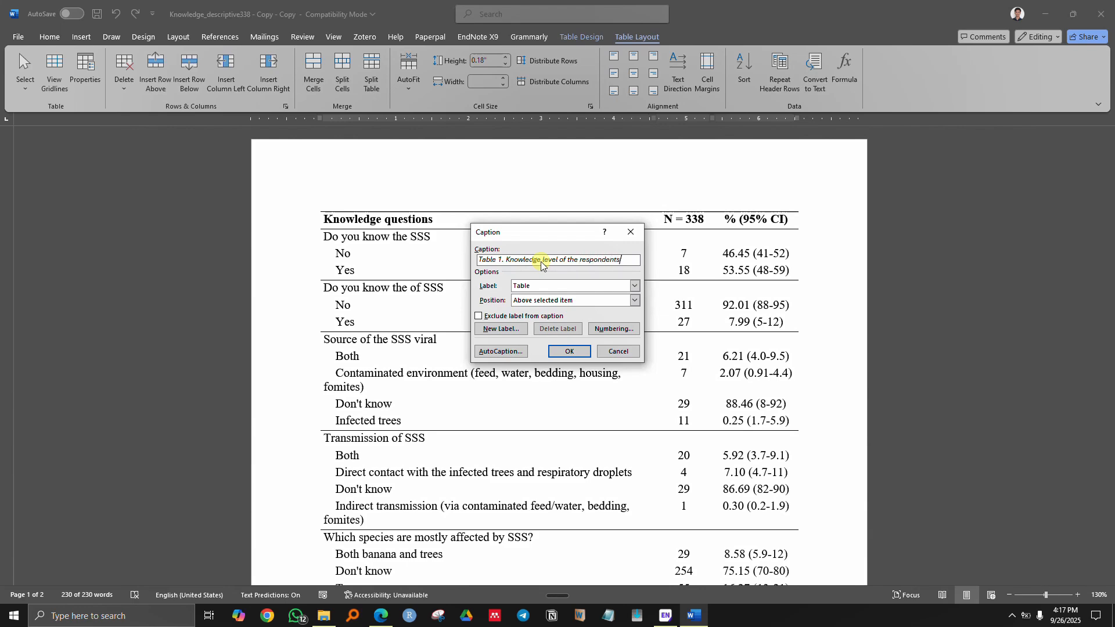
{"action": "left_click", "coordinate": [567, 351]}
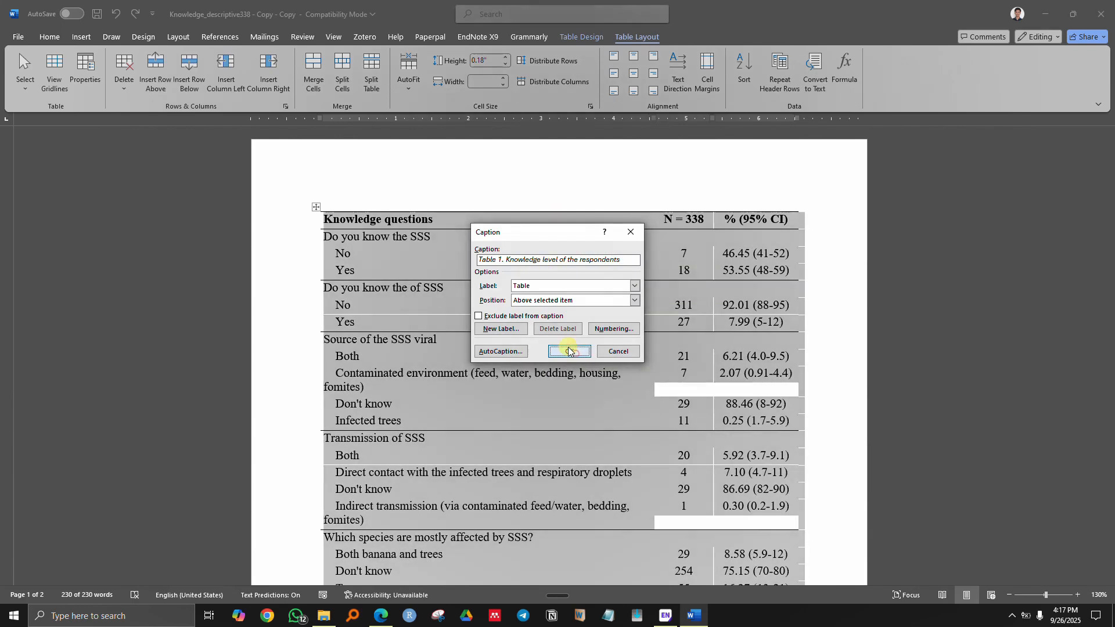
- Format the whole caption as bold Times New Roman
{"action": "left_click", "coordinate": [368, 219]}
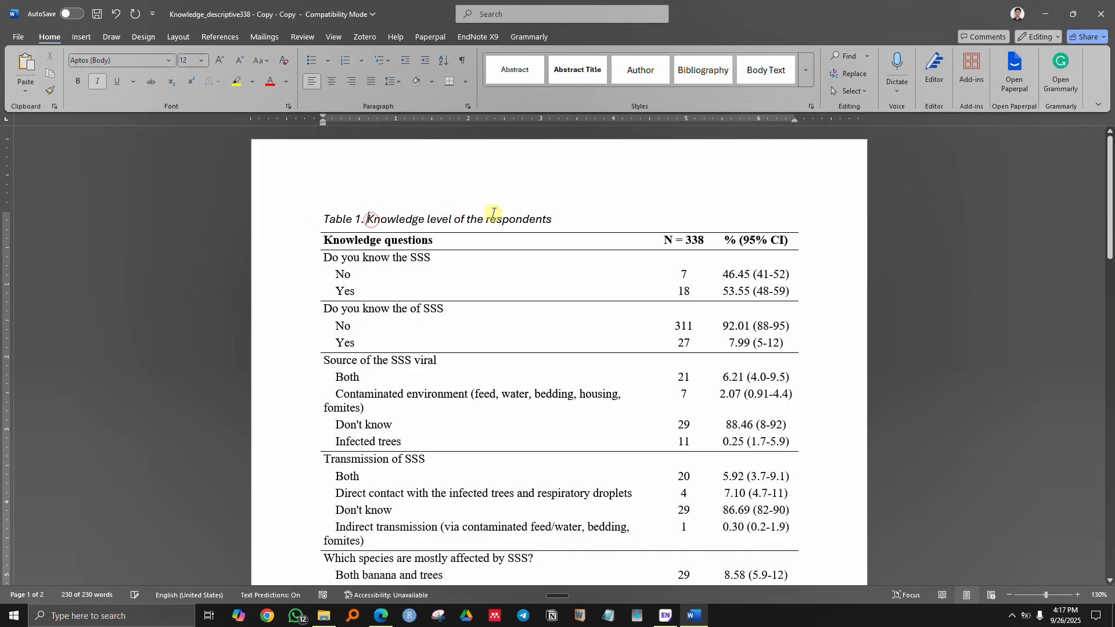
{"action": "left_click_drag", "start_coordinate": [550, 221], "coordinate": [322, 220]}
{"action": "left_click", "coordinate": [107, 62]}
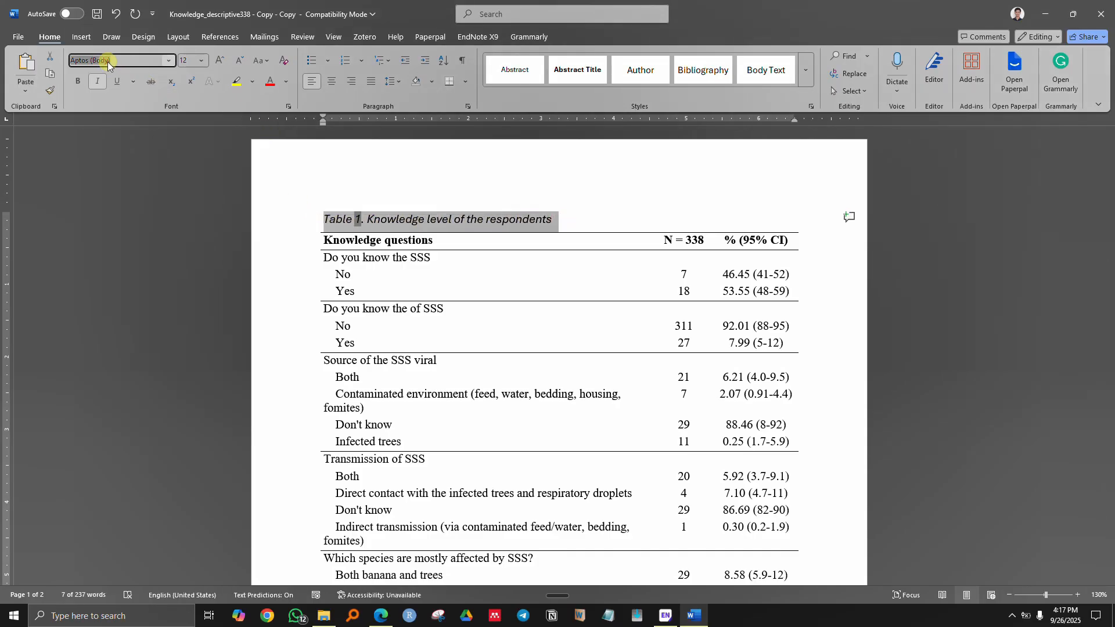
{"action": "type", "text": "Times New Roman"}
{"action": "key", "text": "Return"}
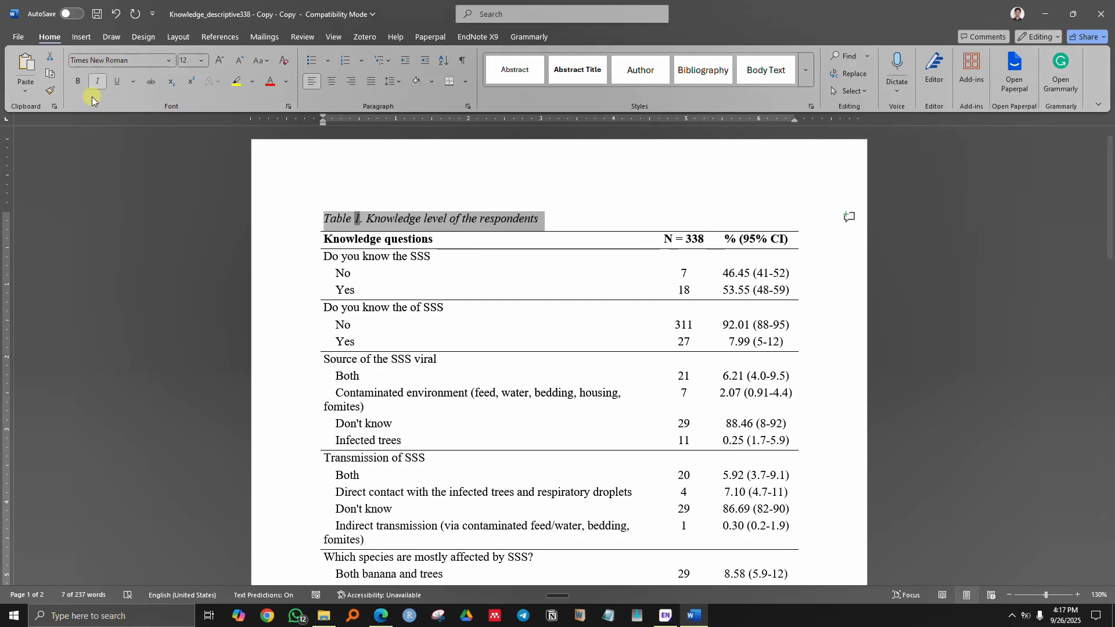
{"action": "left_click", "coordinate": [78, 80]}
{"action": "left_click", "coordinate": [505, 216]}
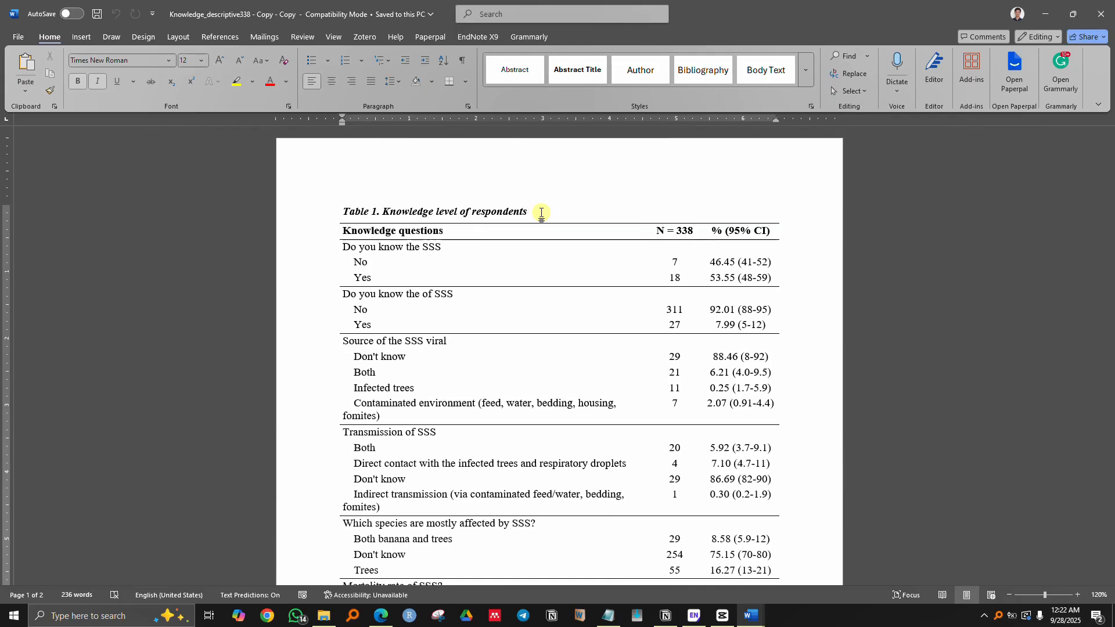
{"action": "left_click", "coordinate": [541, 213]}
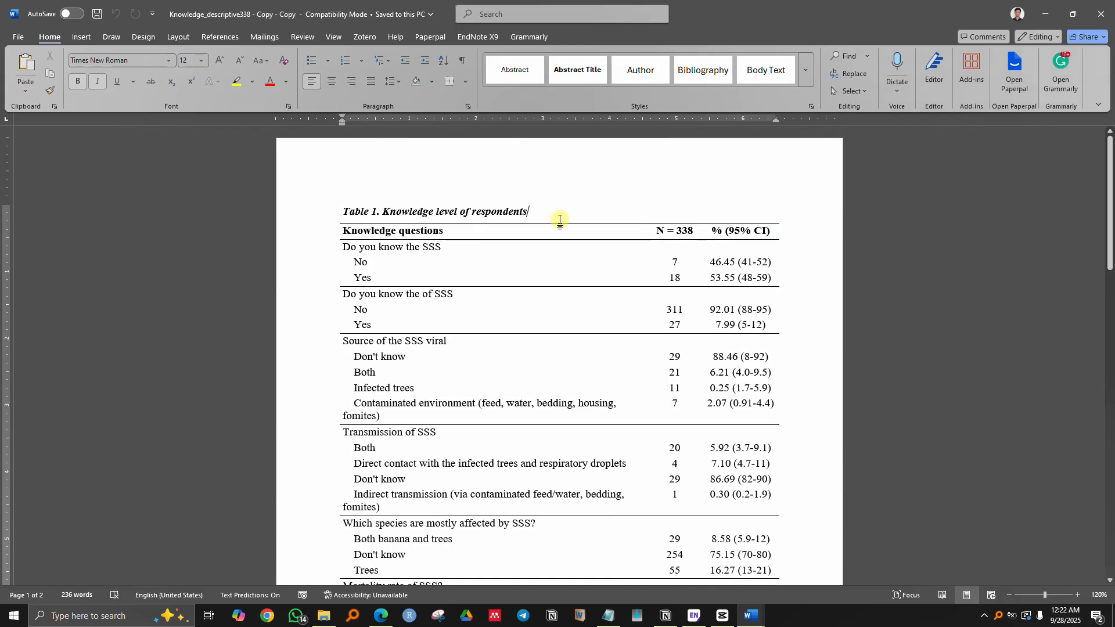